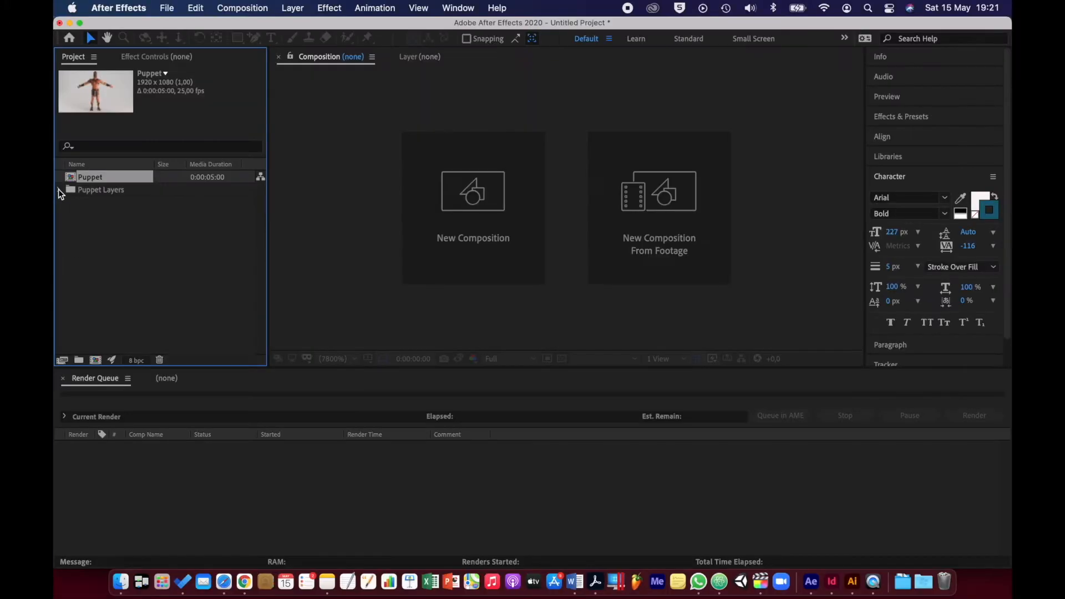
Check the contents of the Puppet Layers folder, and open the Puppet composition with a slightly taller timeline
click(60, 189)
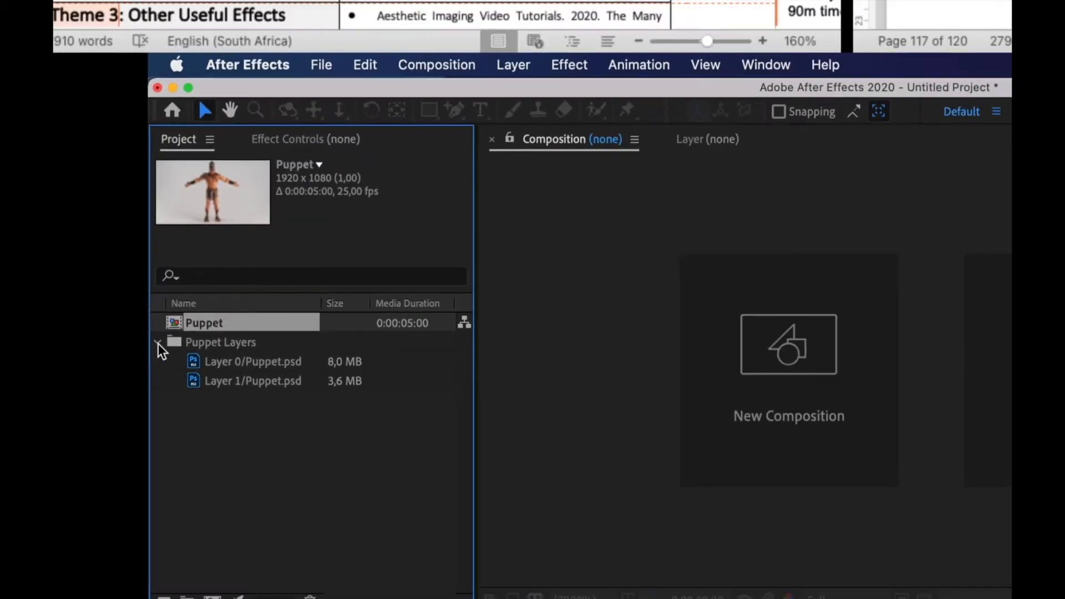
click(158, 342)
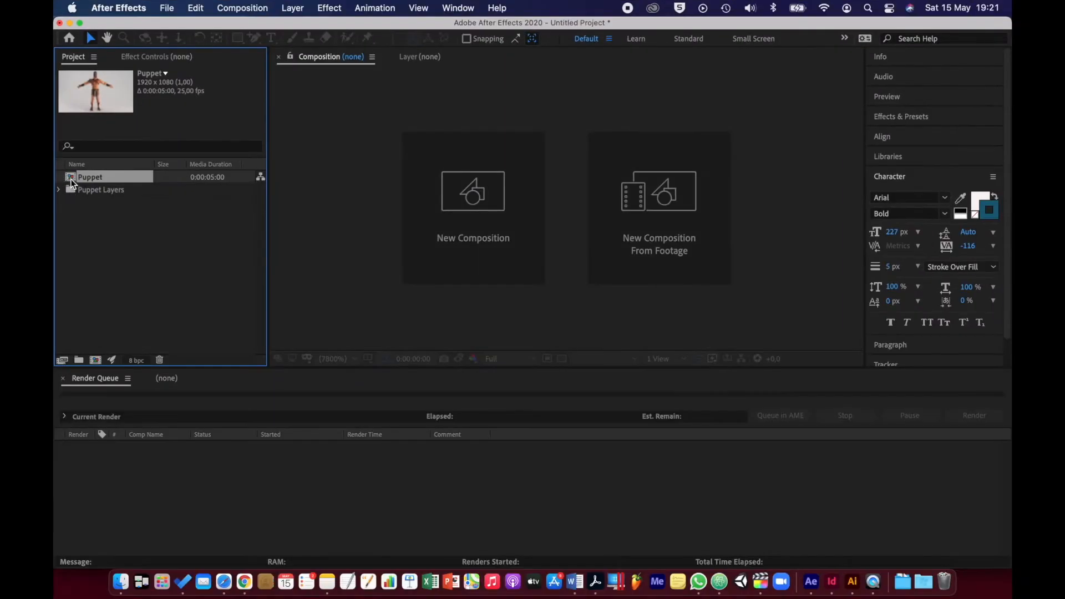
double_click(71, 179)
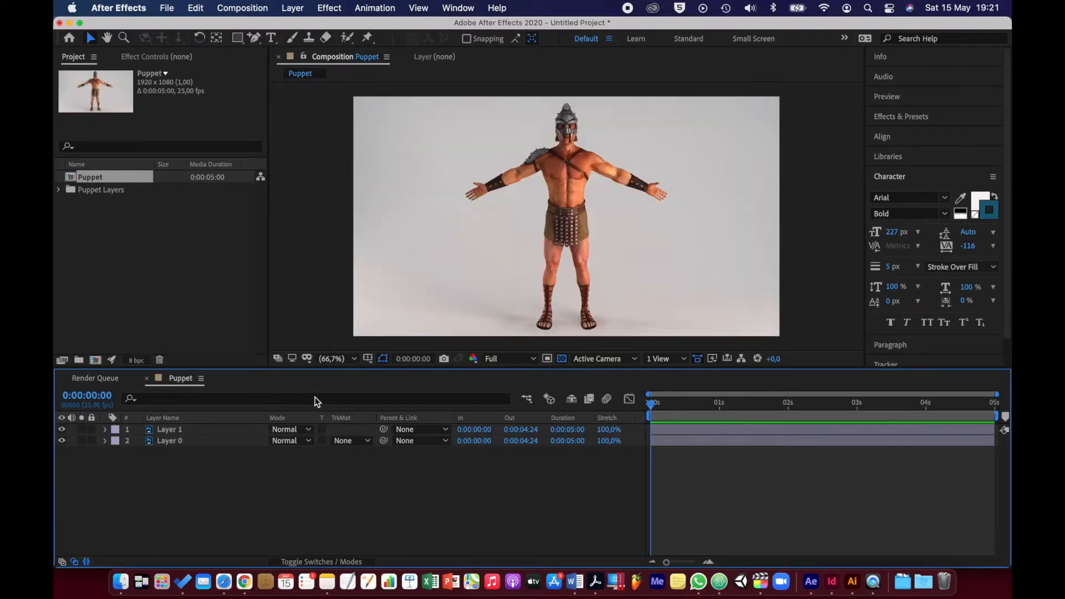
drag(345, 368, 343, 358)
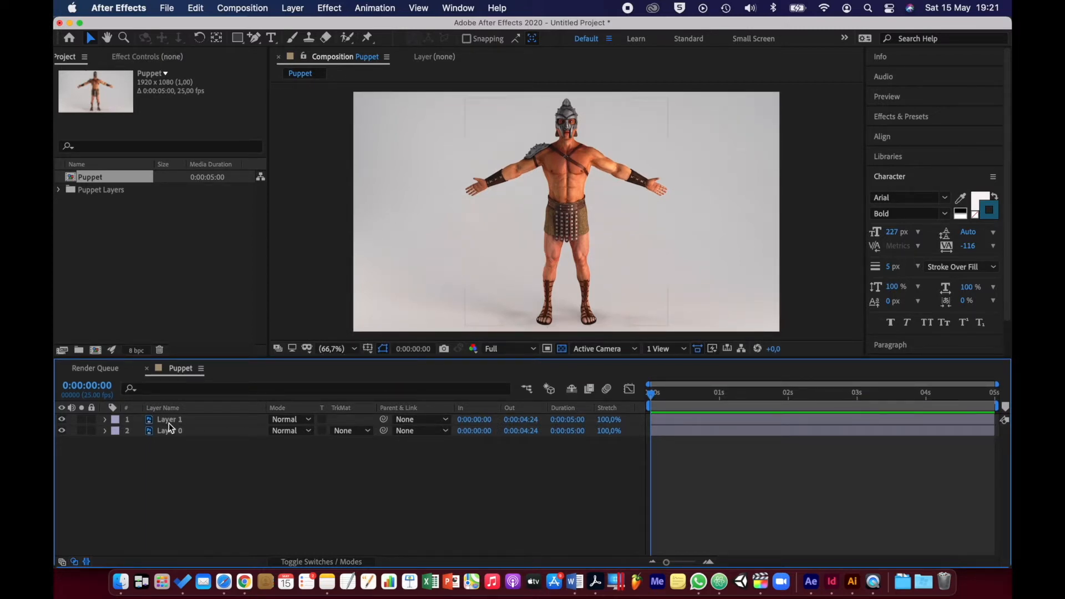
Hide and show Layer 1 and Layer 0 in turn to see what each layer contains
click(62, 420)
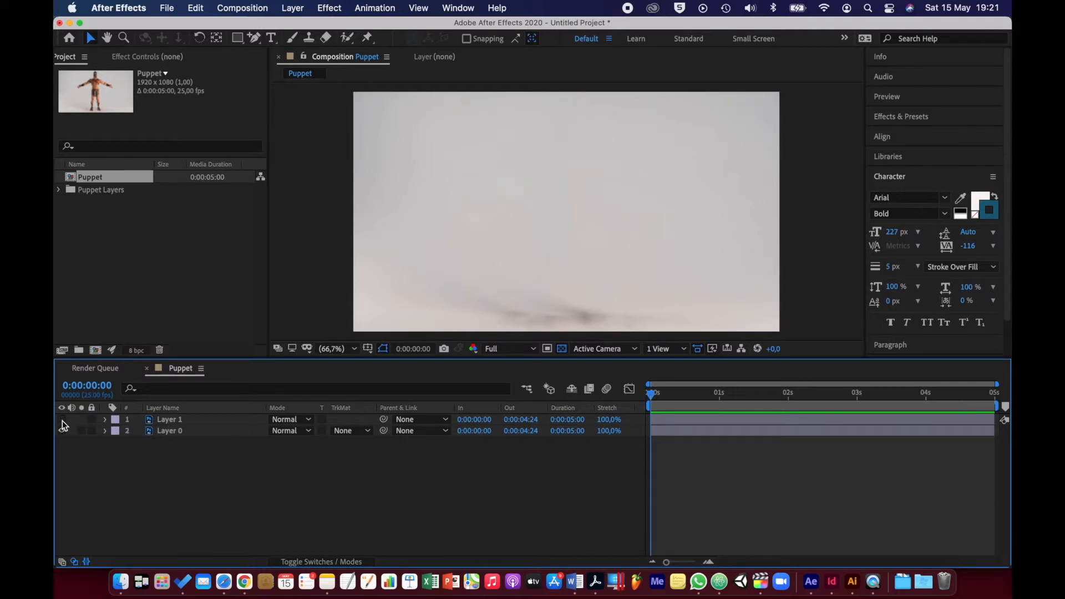
click(62, 420)
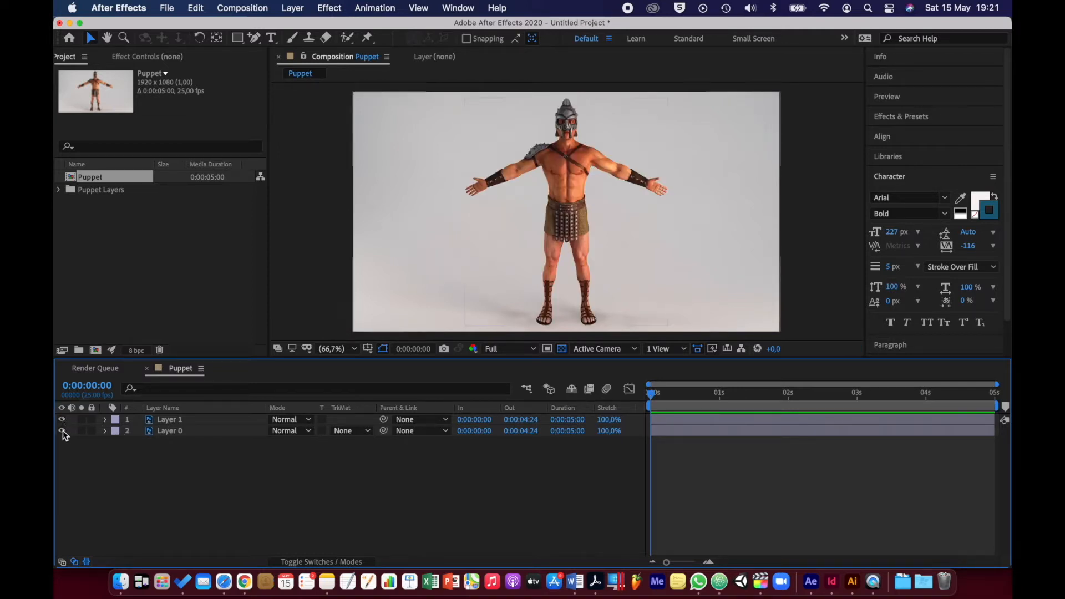
click(62, 431)
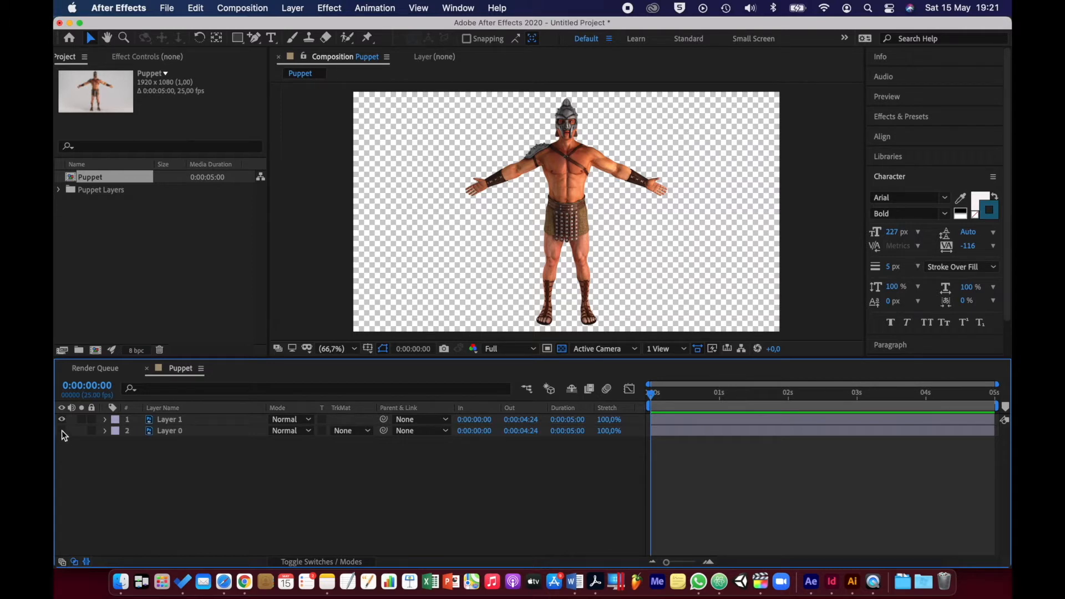
click(62, 431)
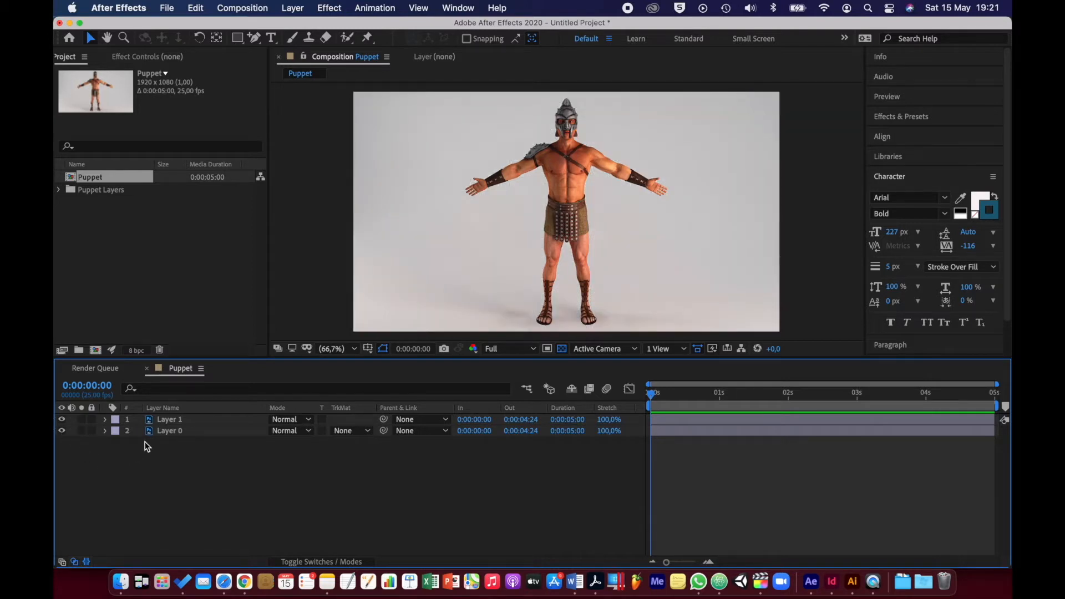
Place Puppet Position pins on Layer 1 at the gladiator's head, neck, both shoulders, both elbows and both wrists
click(164, 423)
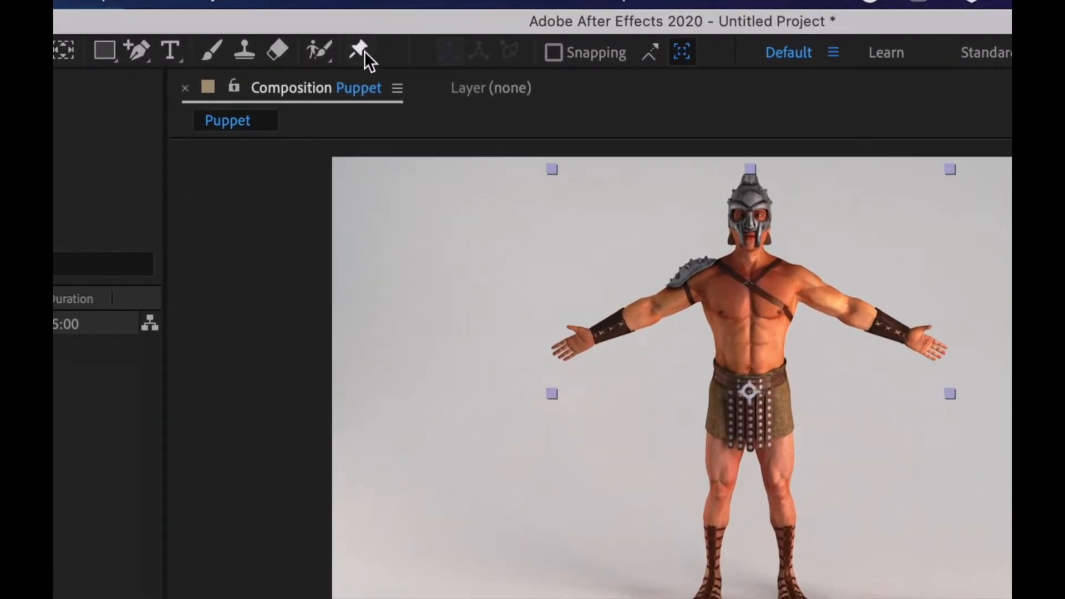
click(365, 51)
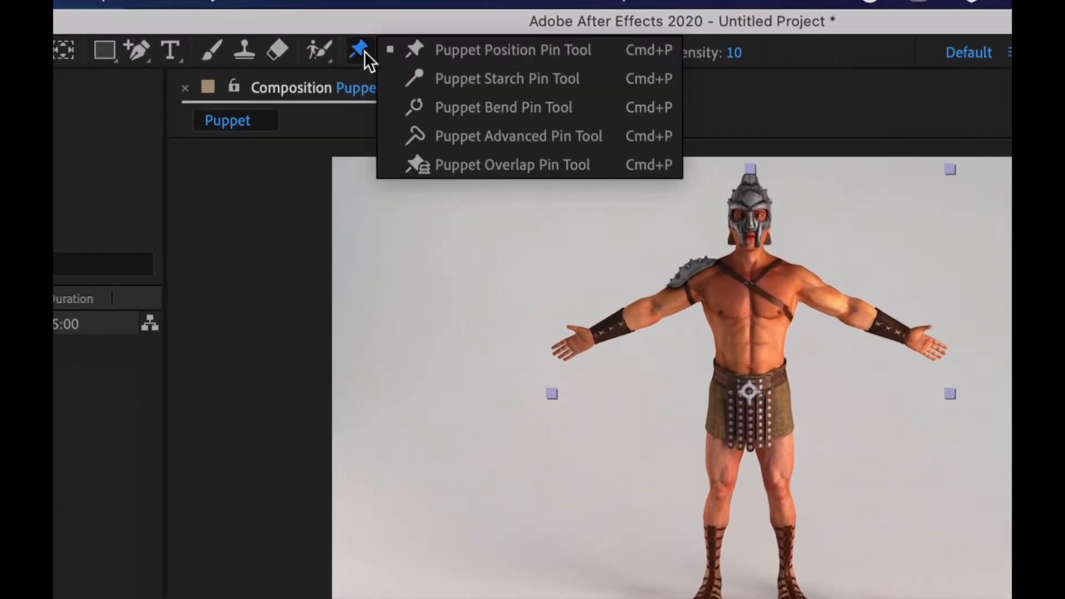
click(455, 50)
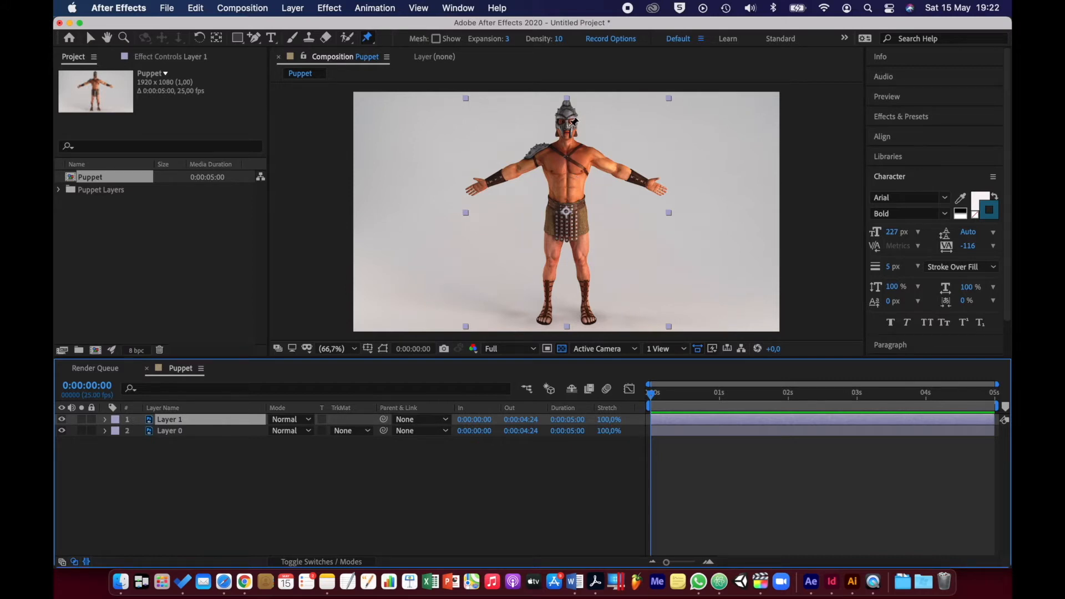
click(566, 126)
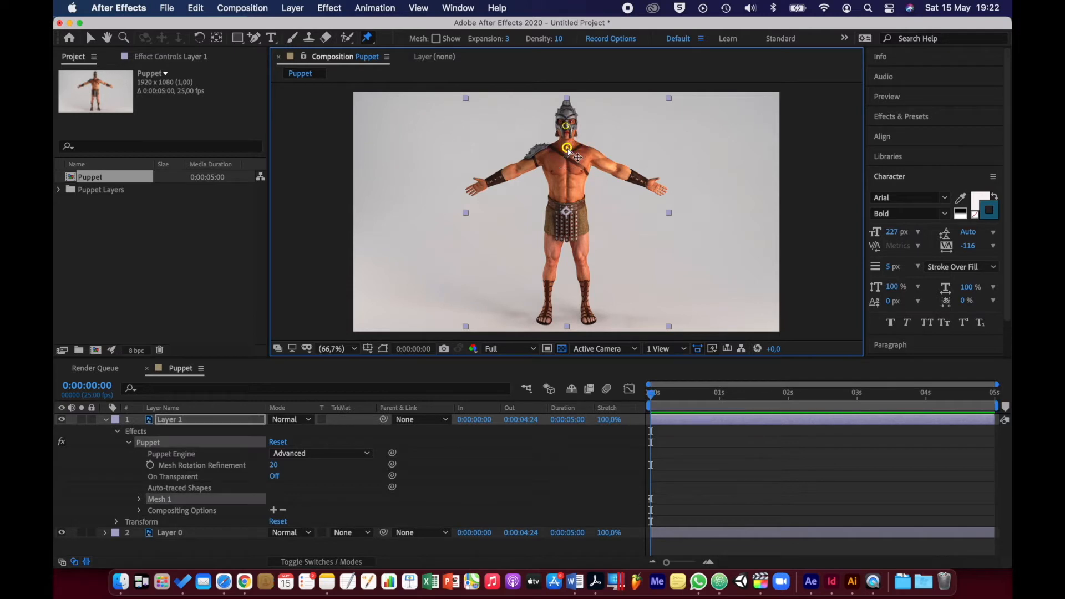
click(568, 147)
click(543, 154)
click(589, 155)
click(518, 168)
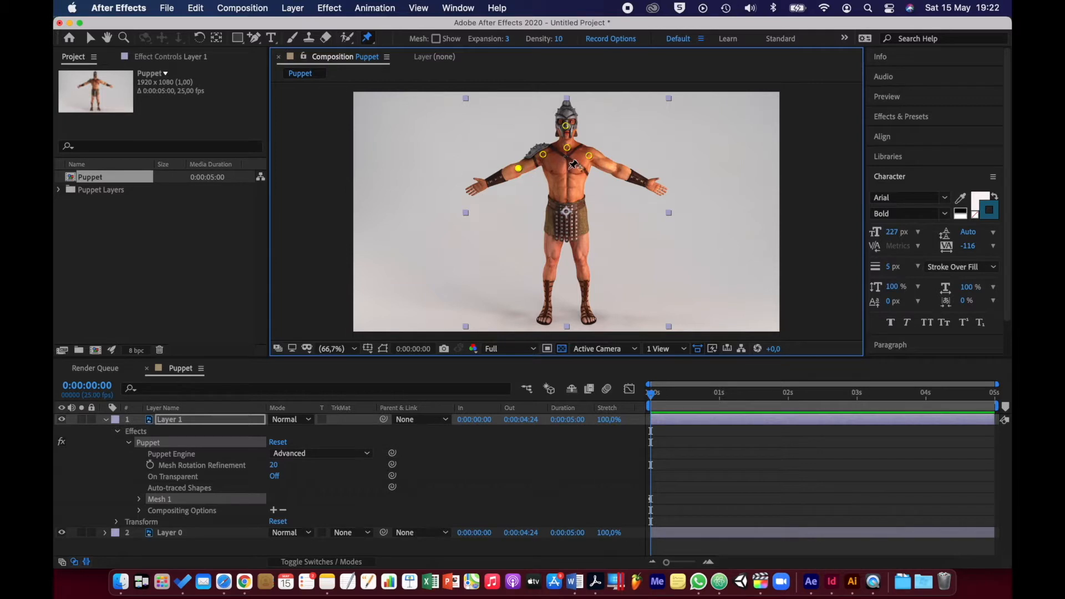
click(618, 172)
click(486, 183)
click(649, 185)
Add position pins at the gladiator's waist, both hips, both knees and both ankles, adjusting the waist pin to the belt line
click(572, 193)
drag(570, 193, 567, 200)
click(553, 220)
click(581, 222)
click(553, 260)
click(583, 259)
click(548, 310)
click(586, 308)
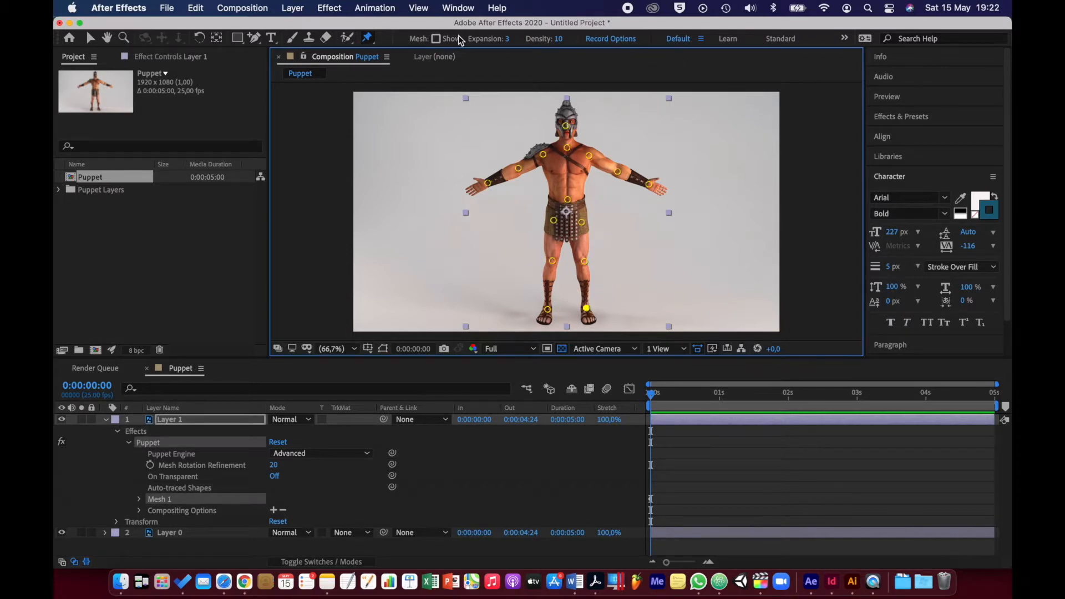
Turn on the mesh display and select Layer 1's Puppet effect, leaving the layer's properties collapsed
click(437, 40)
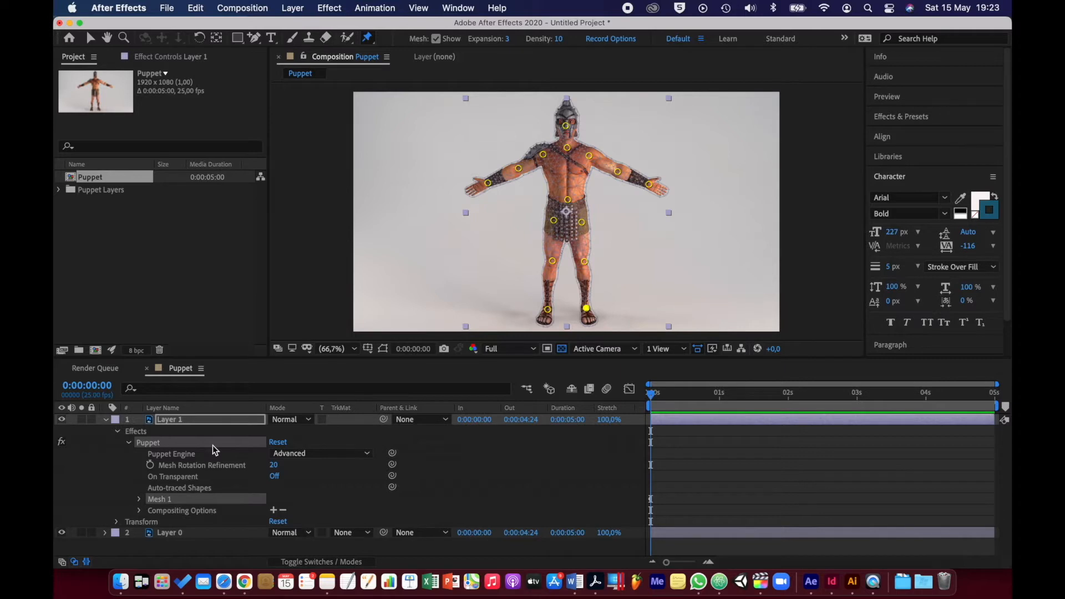
click(105, 418)
click(188, 420)
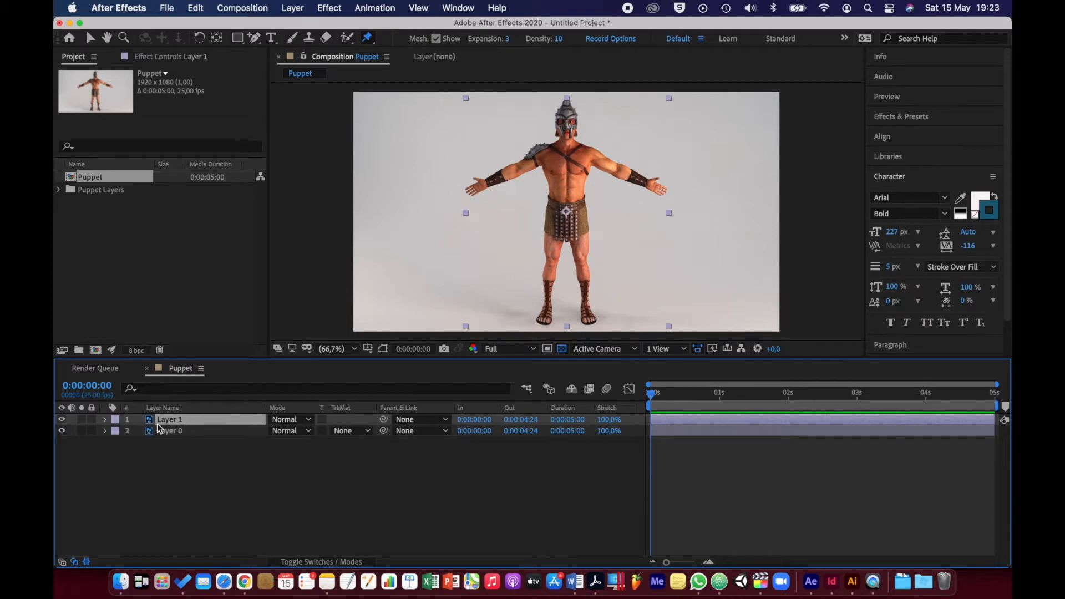
click(104, 420)
click(145, 444)
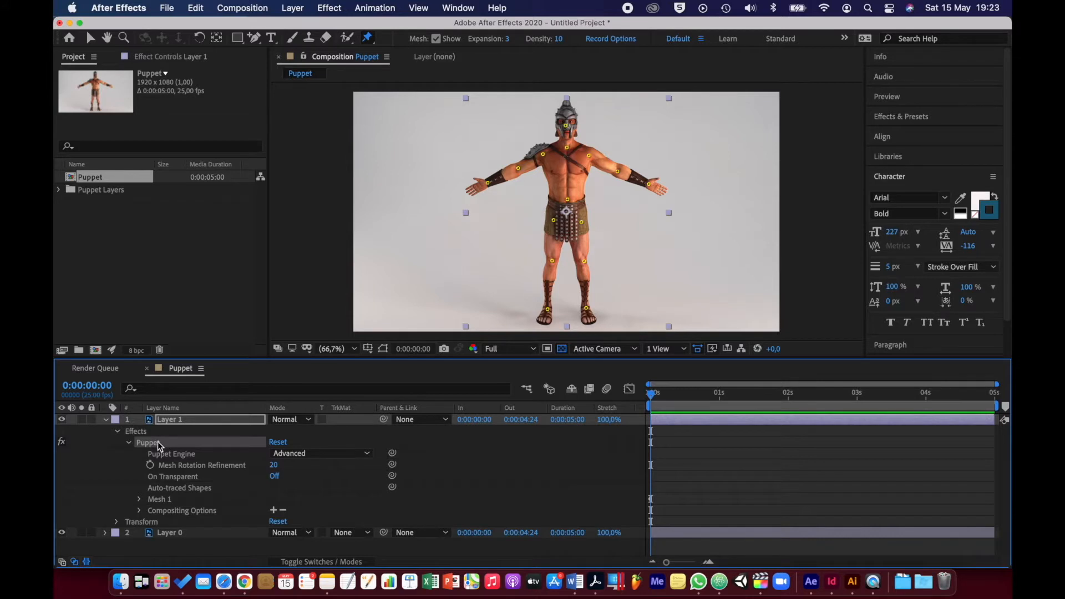
click(105, 421)
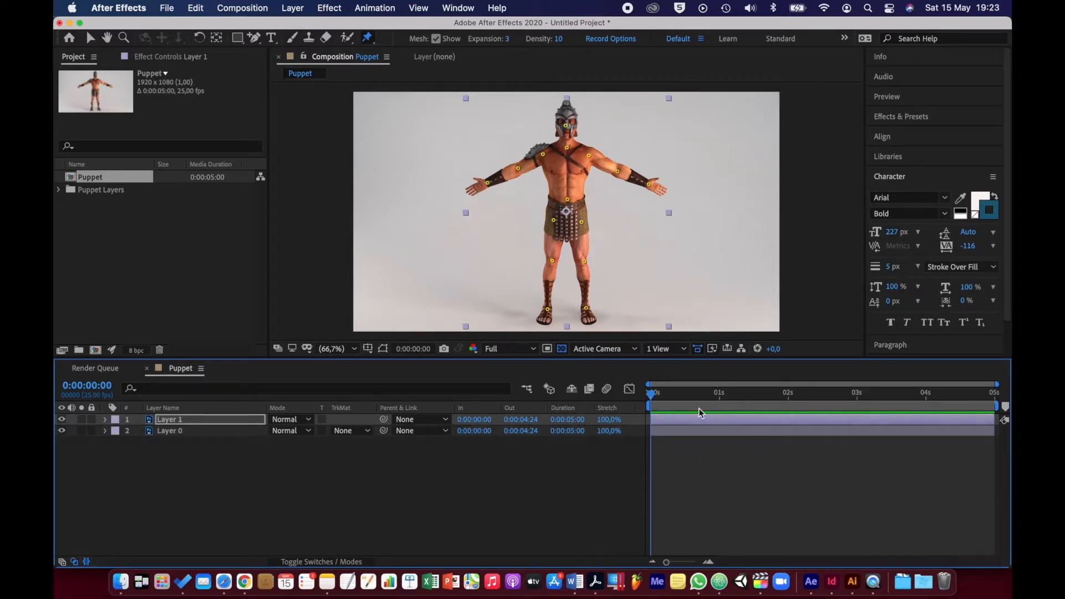
With the time at 0:00:00:00, raise both forearms by moving the two wrist pins upward and inward
drag(659, 396, 722, 398)
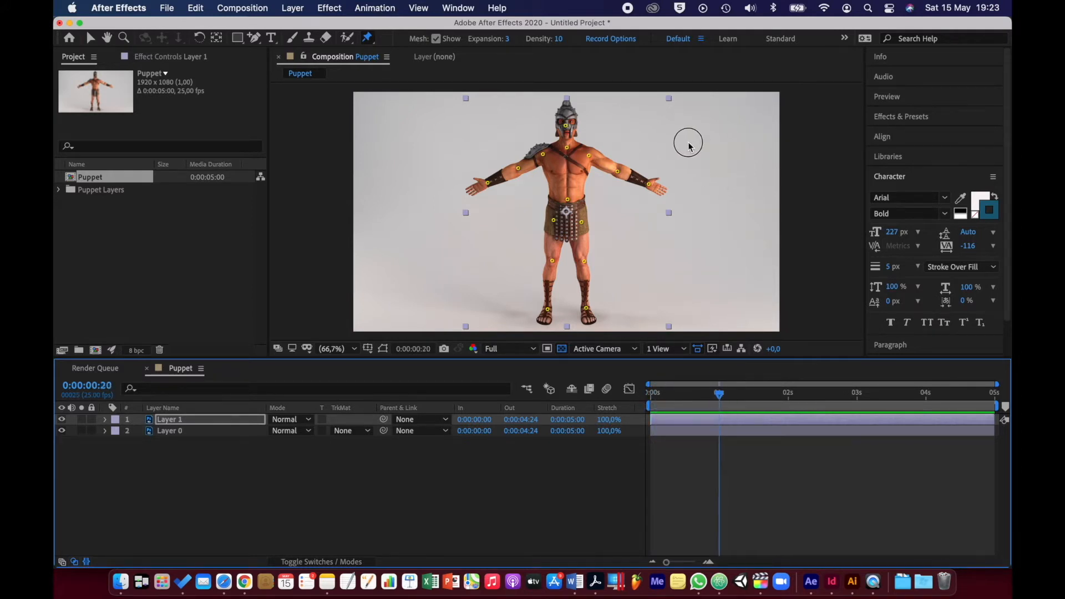
key(Home)
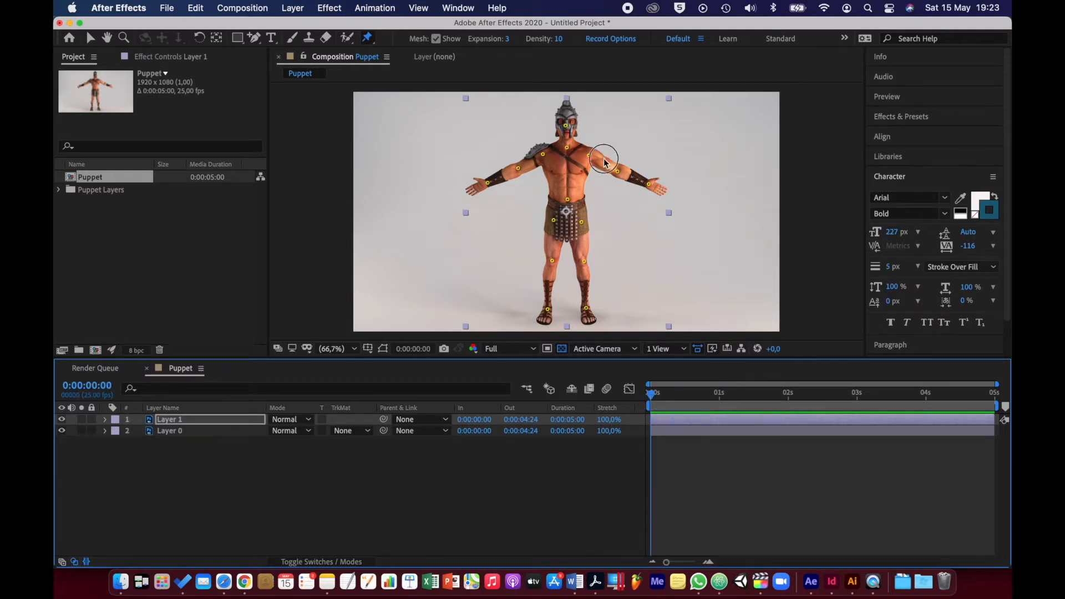
click(649, 185)
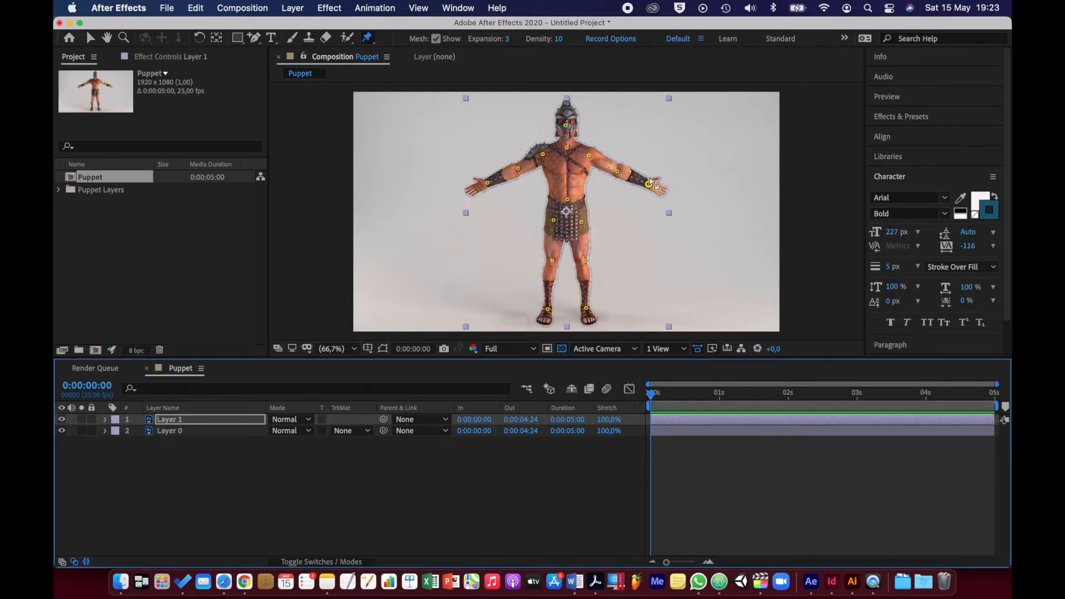
mouse_move(649, 184)
mouse_down()
mouse_move(648, 158)
mouse_move(637, 148)
mouse_up()
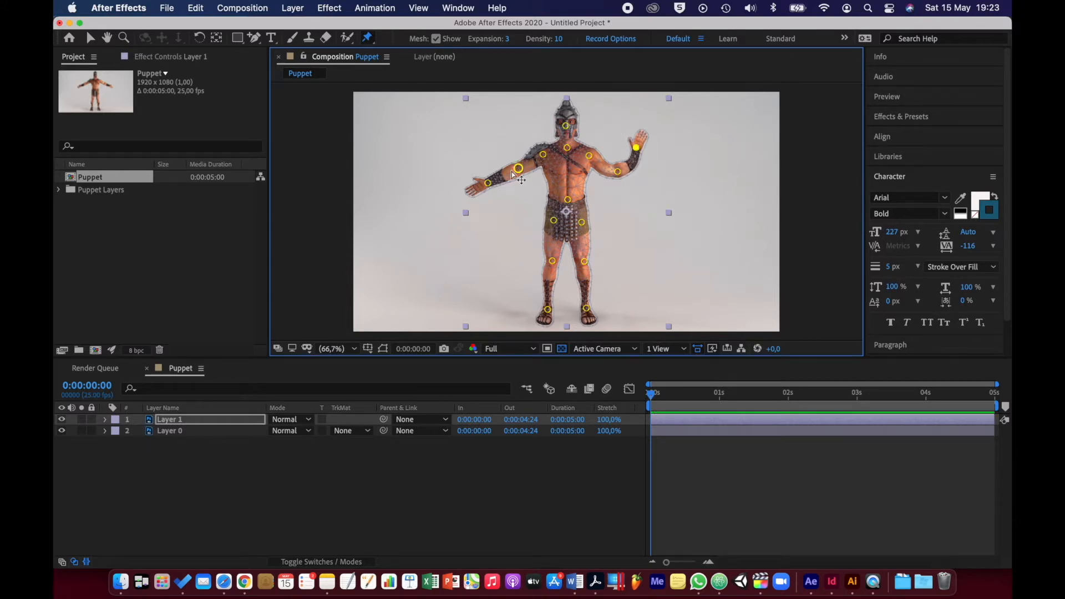
mouse_move(490, 185)
mouse_down()
mouse_move(489, 151)
mouse_move(502, 141)
mouse_up()
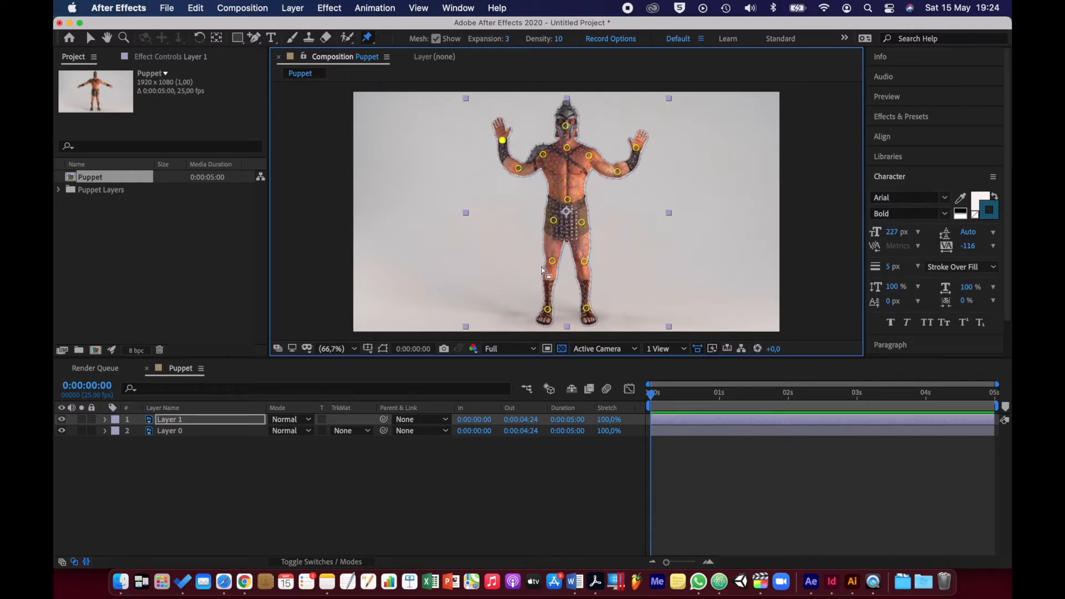
Cross the legs by moving the knee pins together and the ankle pins past each other, and lift the figure's left wrist pin higher
drag(552, 268, 561, 268)
drag(548, 308, 569, 310)
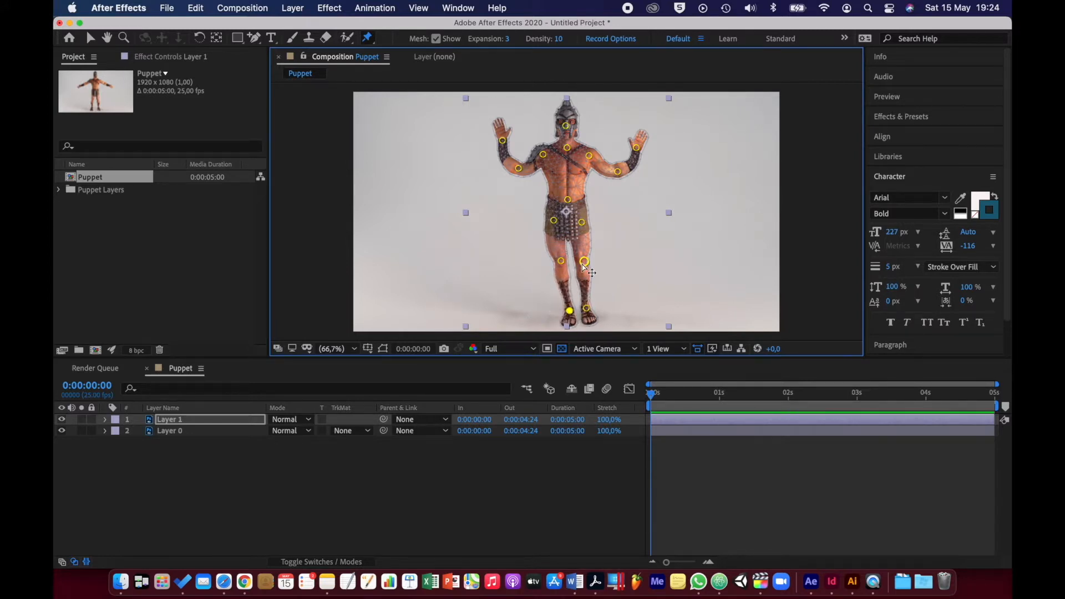
drag(584, 262, 573, 261)
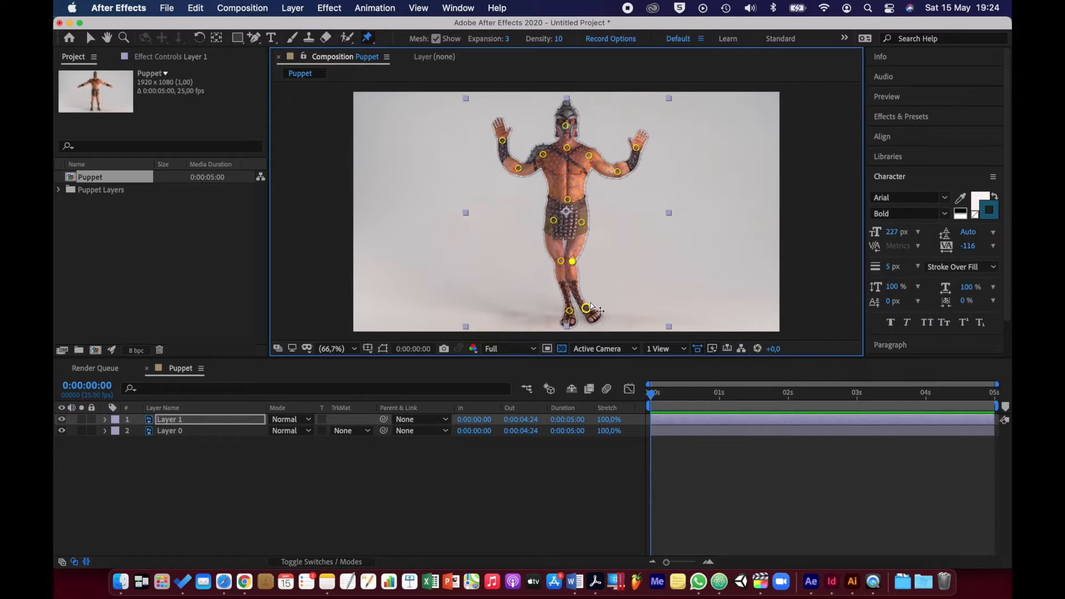
drag(588, 311, 558, 313)
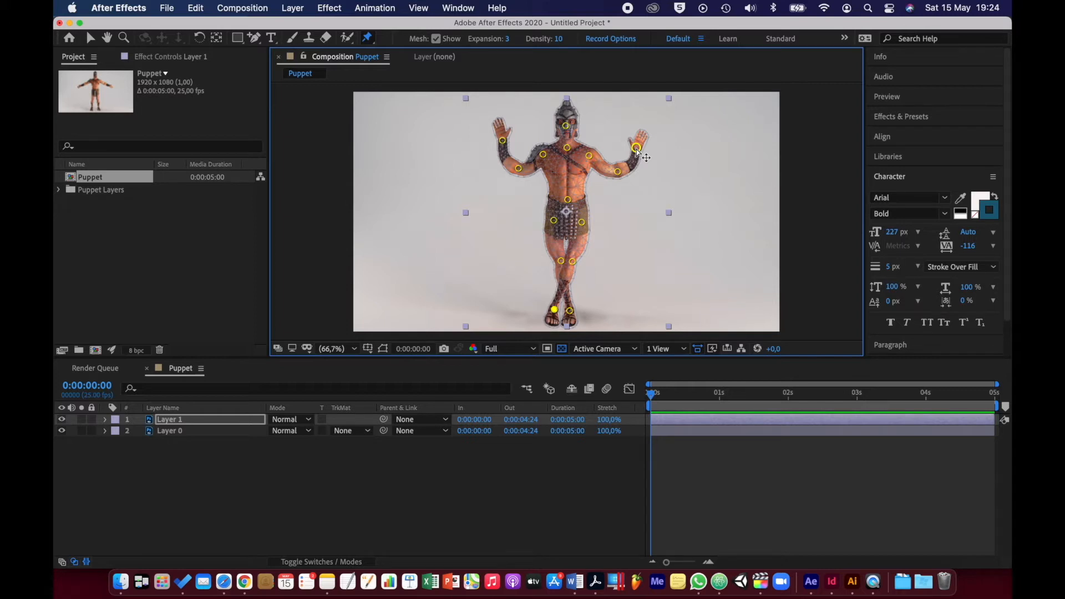
mouse_move(637, 149)
mouse_down()
mouse_move(746, 124)
mouse_move(756, 112)
mouse_move(724, 144)
mouse_move(639, 155)
mouse_up()
drag(635, 151, 628, 137)
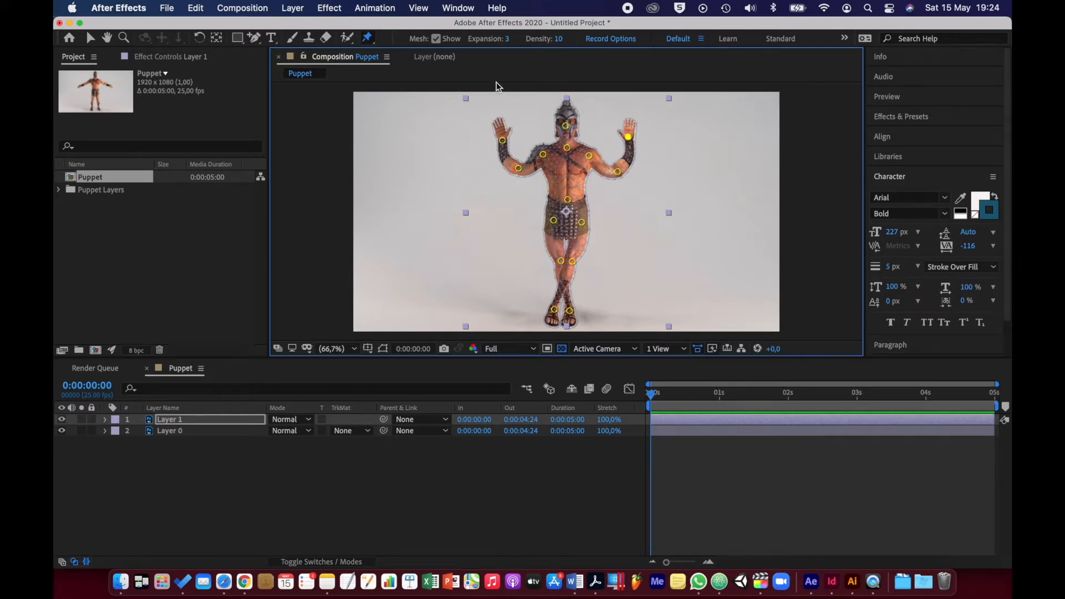
Use the Puppet Starch Pin Tool to place a starch pin on each upper arm beside the elbow pin
click(374, 39)
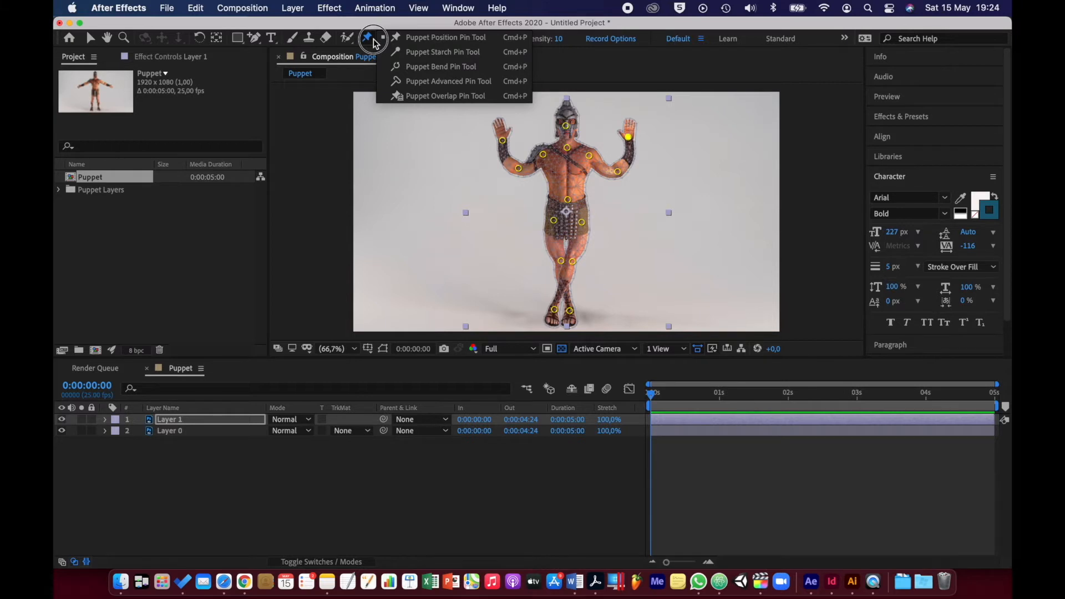
click(418, 50)
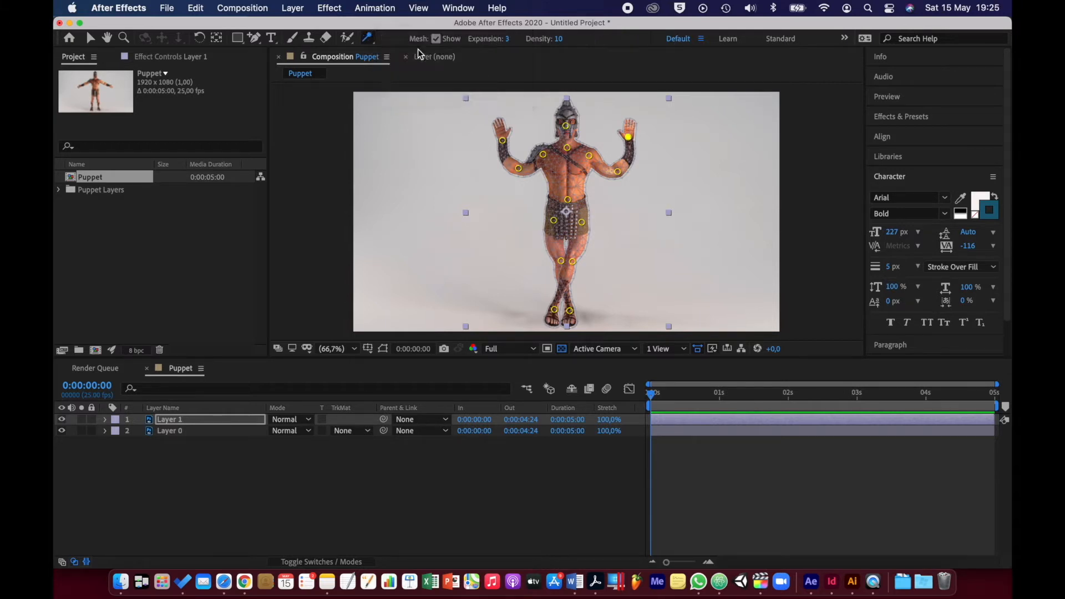
click(607, 169)
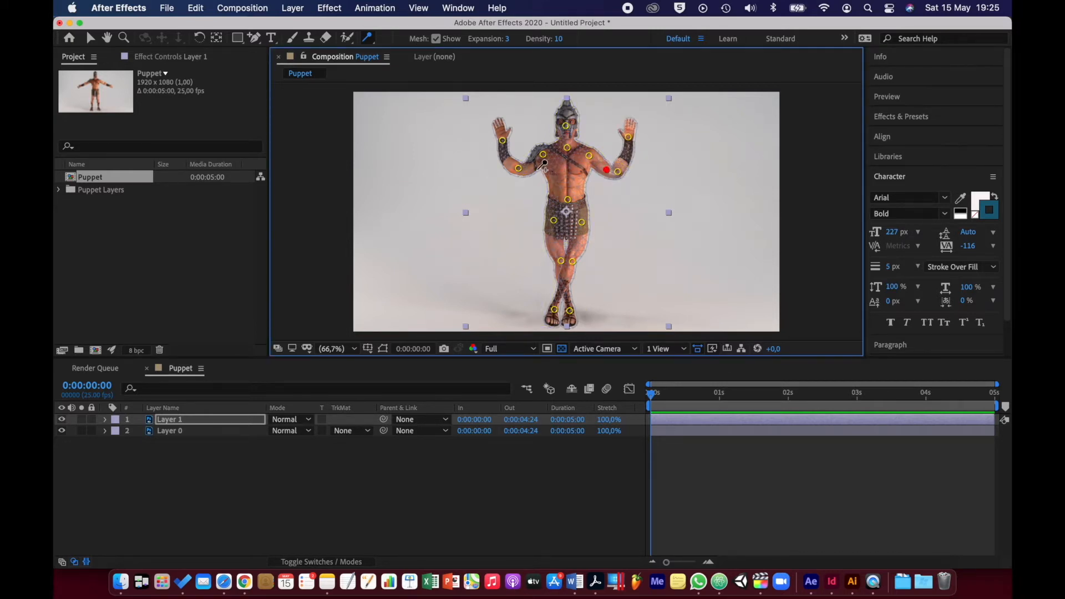
click(528, 165)
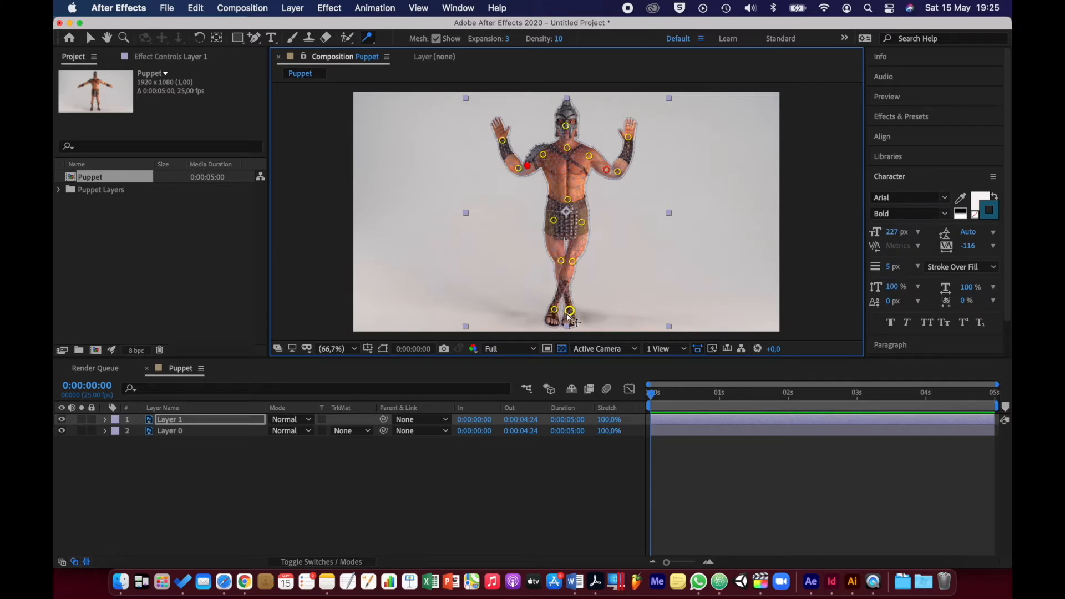
Use the Puppet Overlap Pin Tool to place an overlap pin on each lower leg's original outline, with an Extent of 195
key(period)
key(period)
key(period)
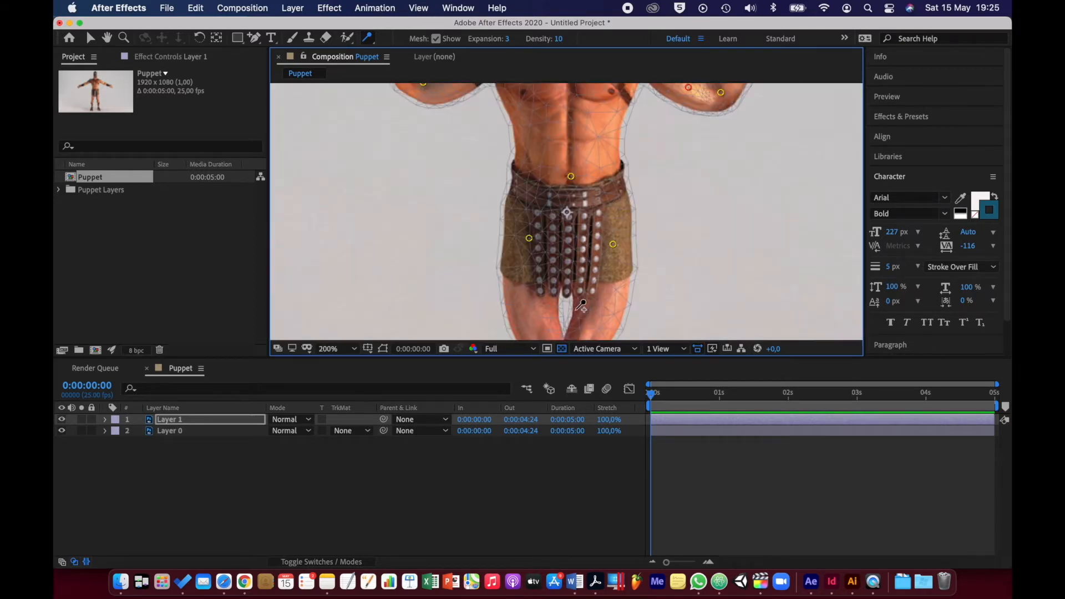
key(space)
drag(565, 312, 562, 155)
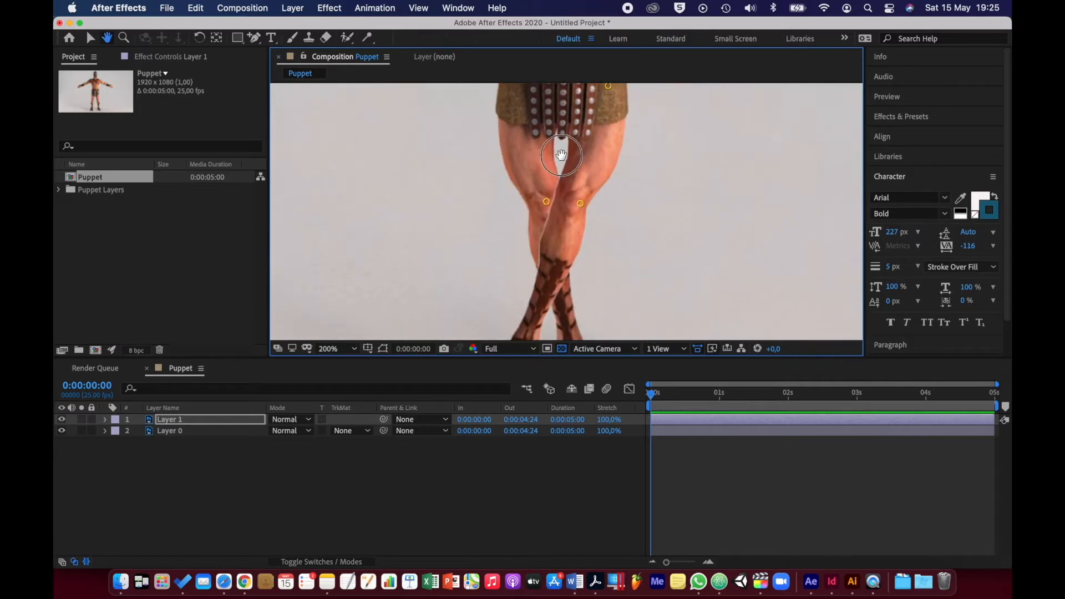
drag(551, 243, 559, 182)
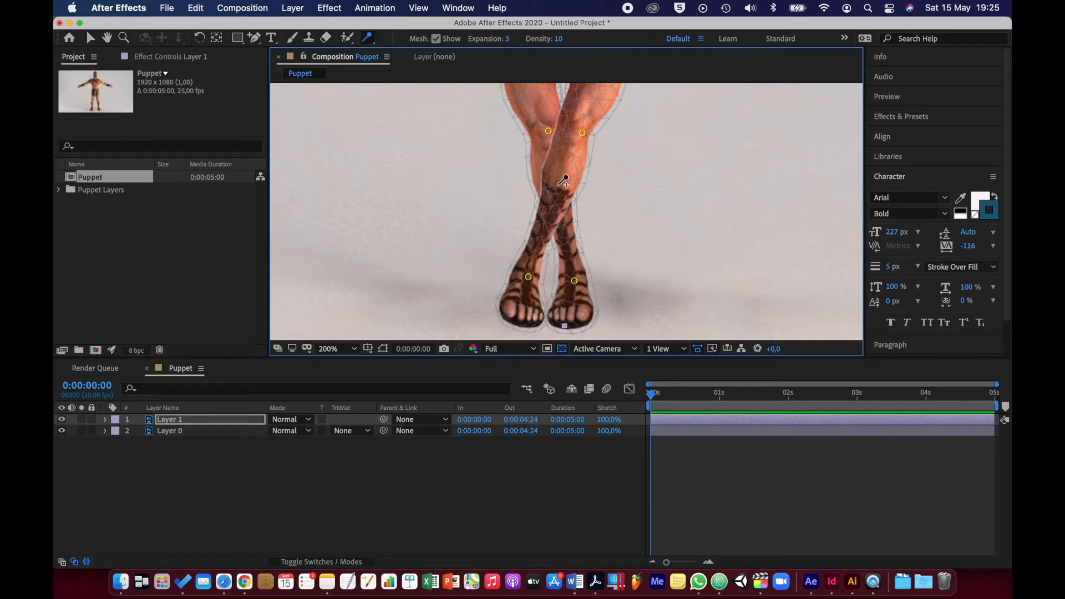
click(369, 38)
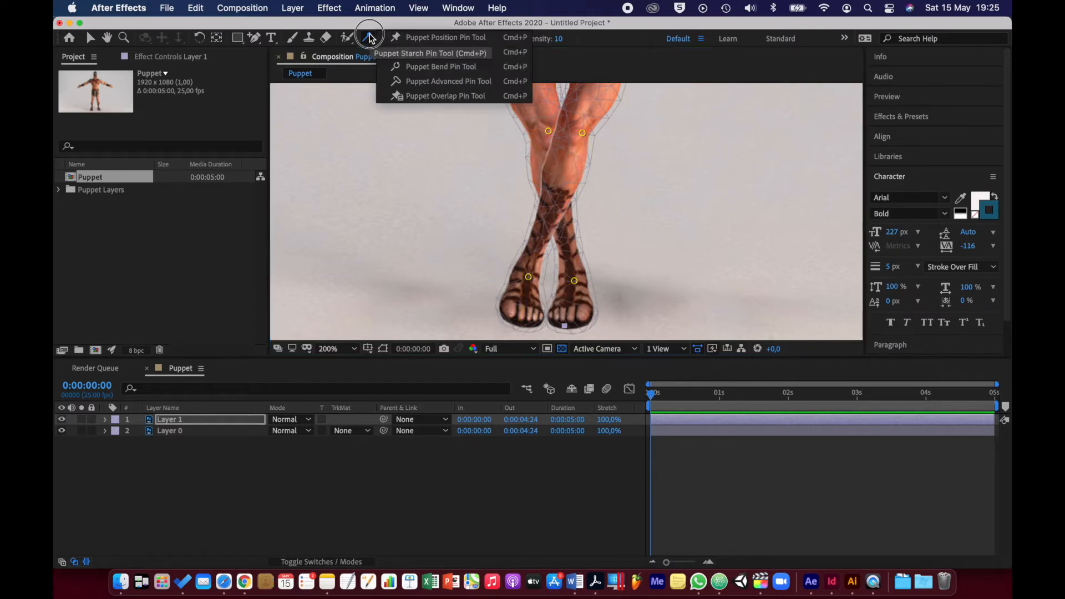
click(434, 96)
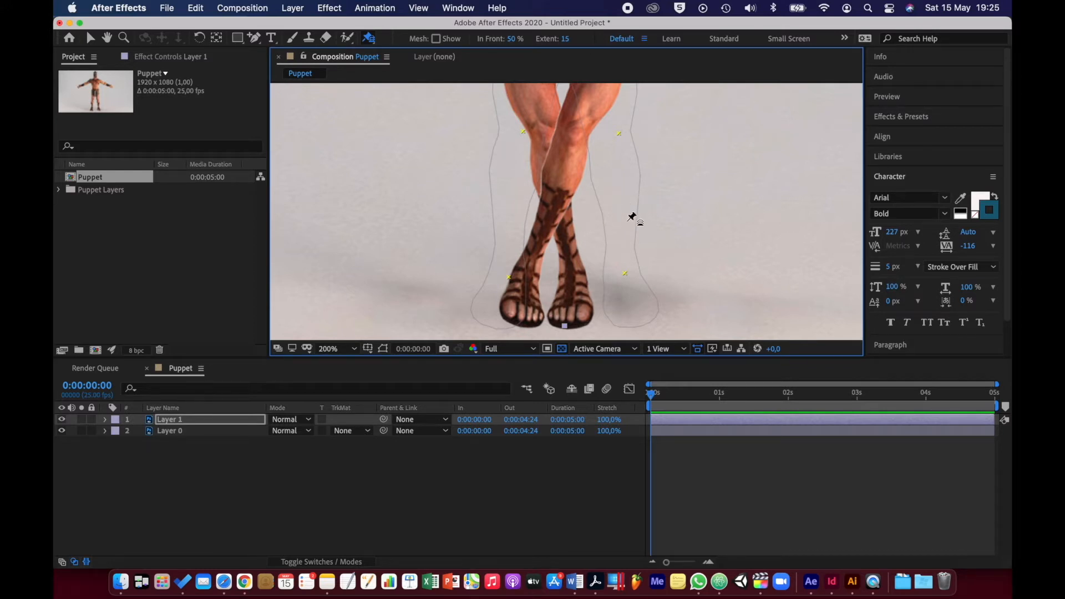
click(509, 213)
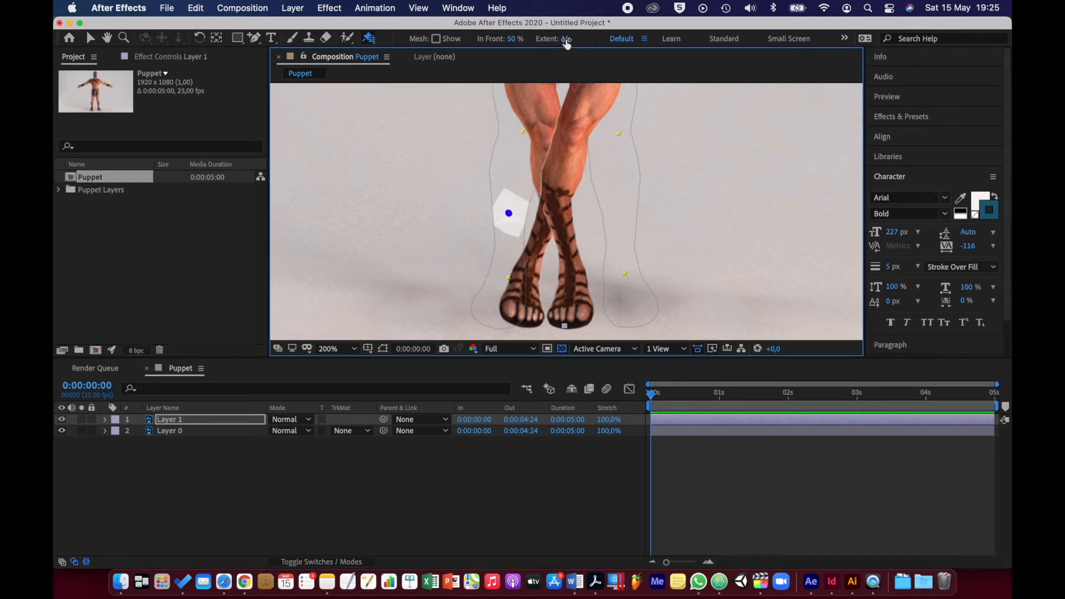
drag(564, 39, 639, 48)
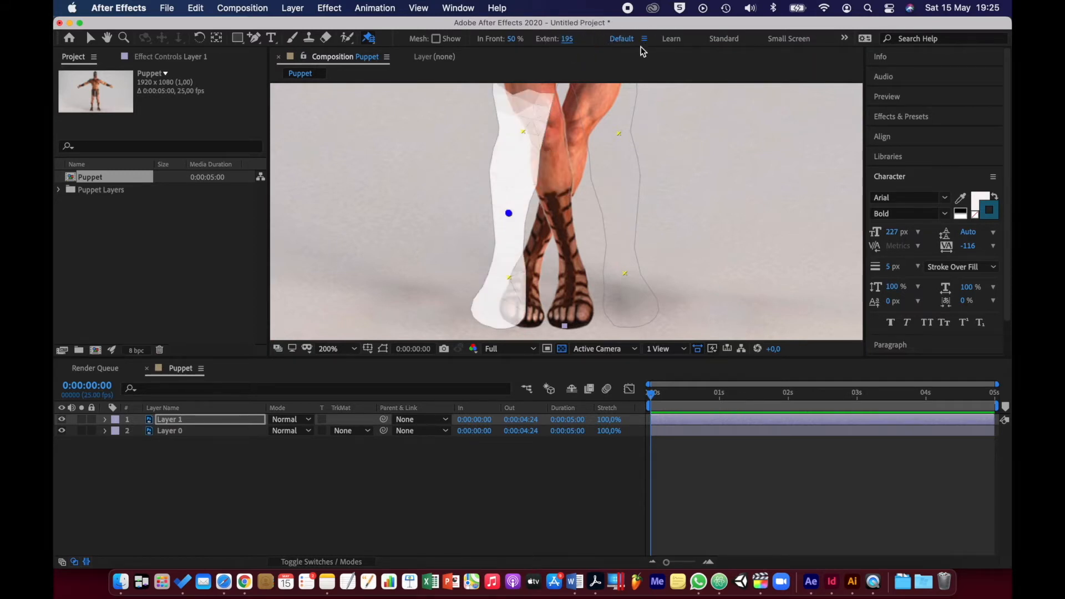
click(620, 213)
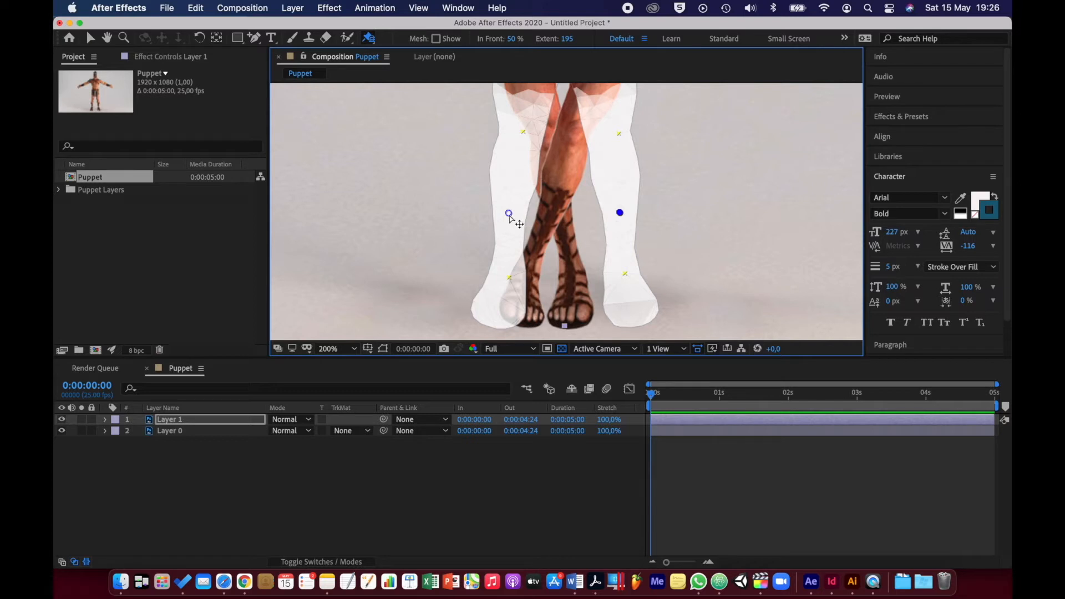
Set In Front to 78% for the overlap pin on the figure's right leg, and deselect Layer 1
click(508, 213)
drag(514, 47, 535, 43)
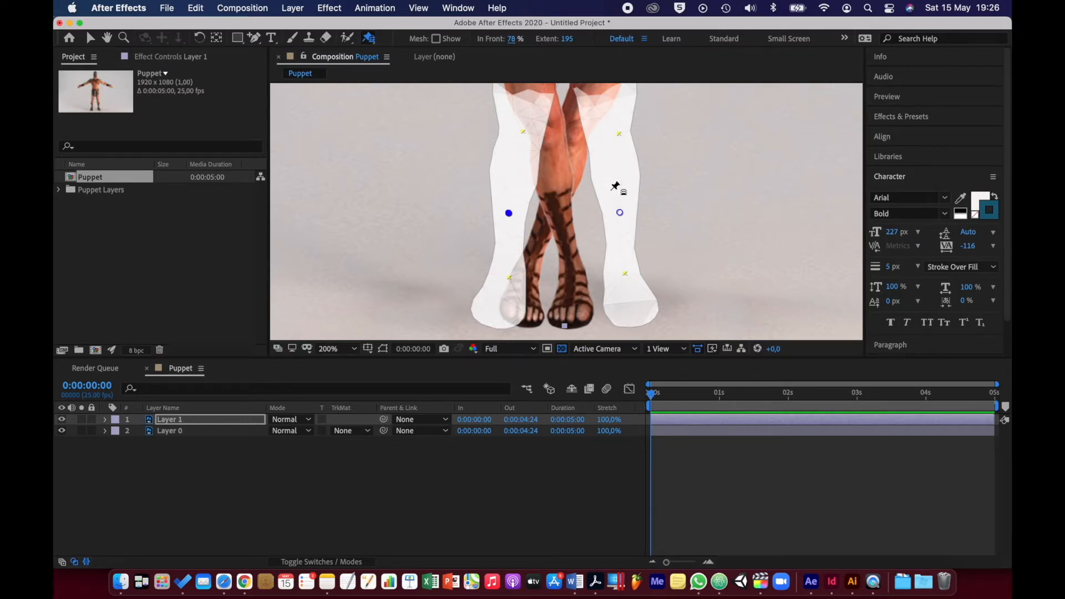
scroll(569, 219, down, 2)
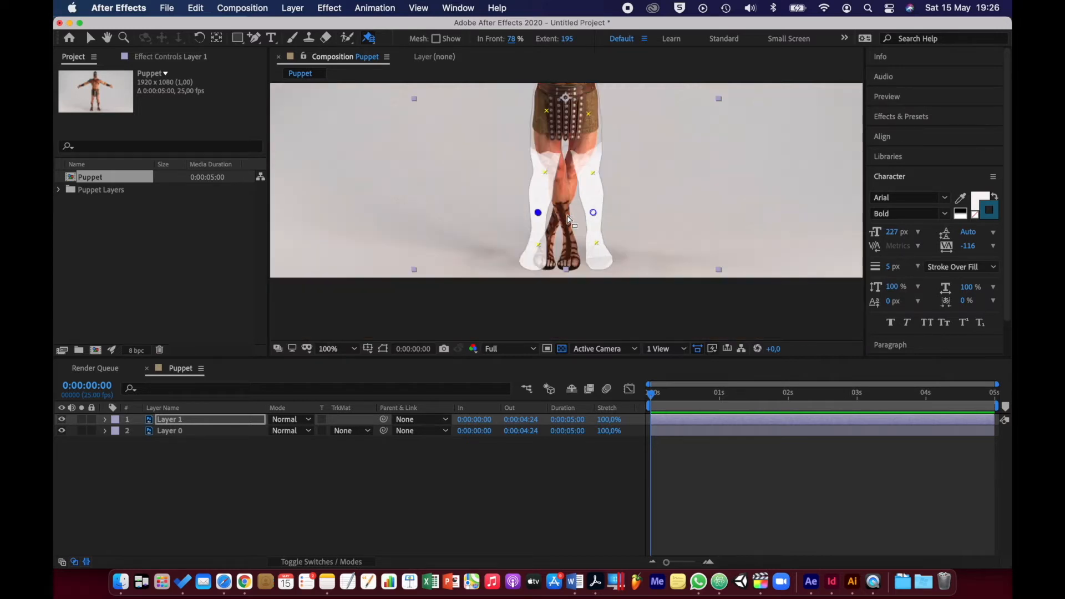
scroll(569, 219, down, 1)
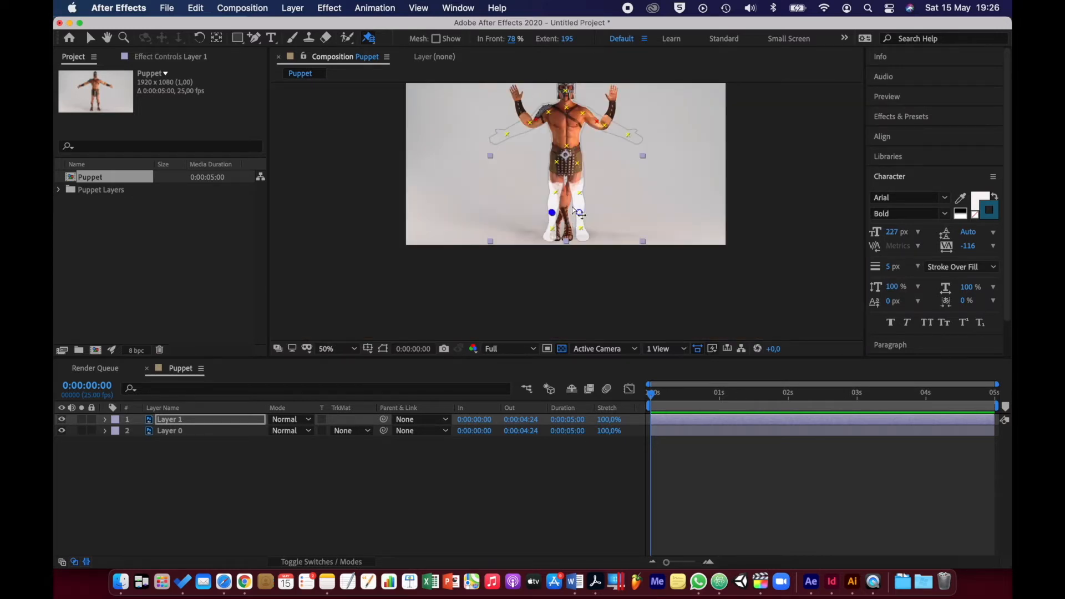
key(space)
drag(598, 200, 582, 259)
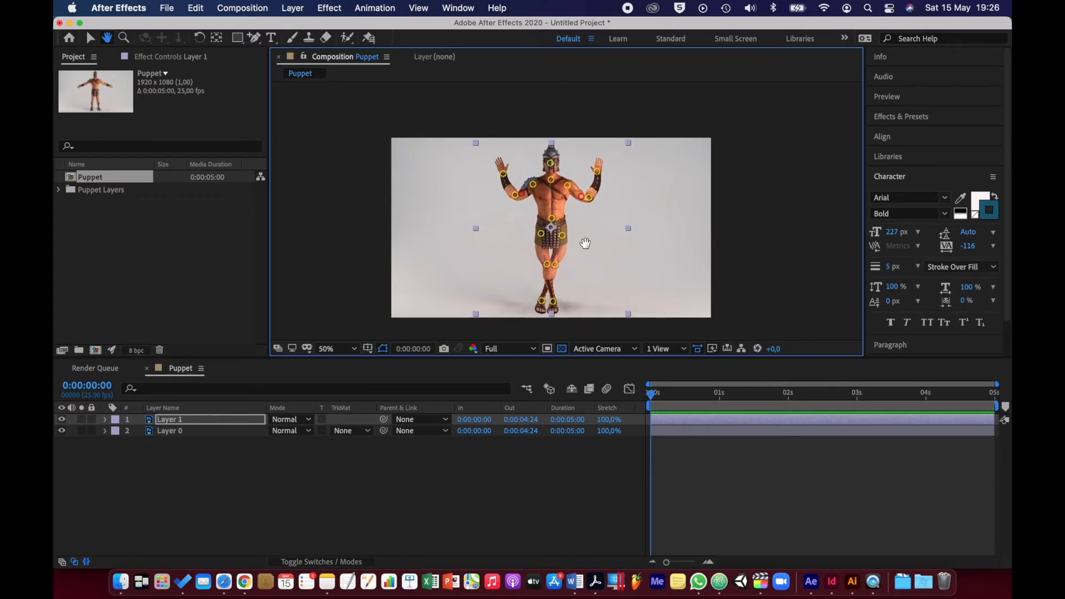
click(355, 348)
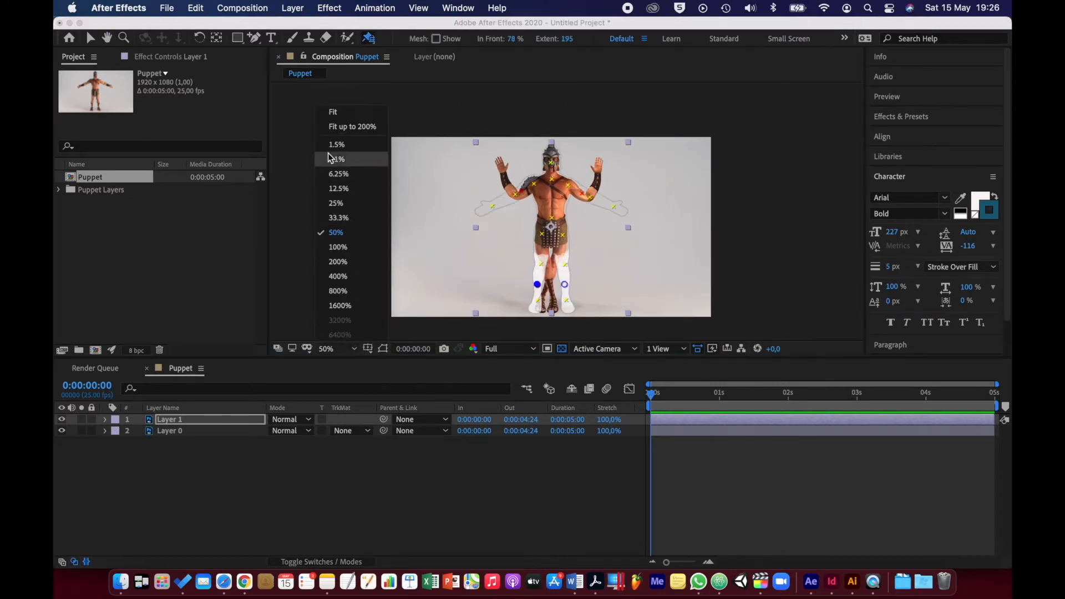
click(335, 125)
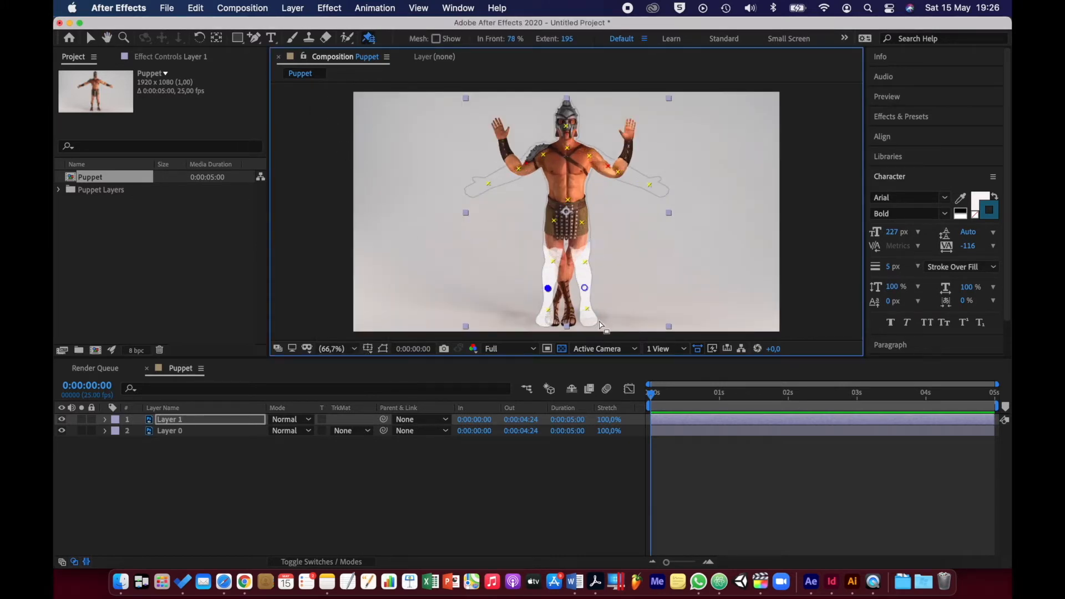
click(303, 462)
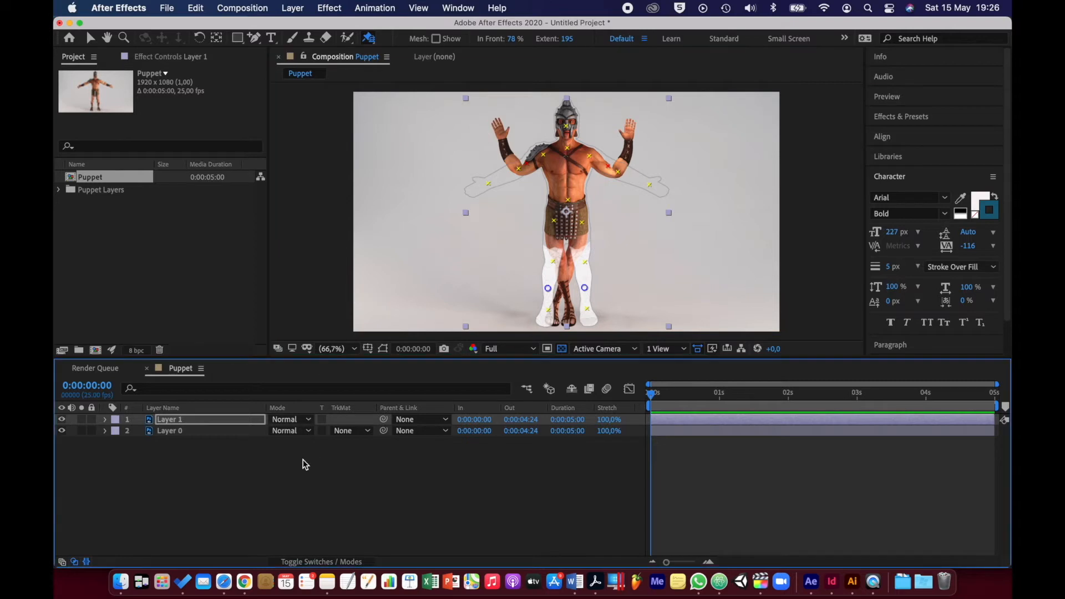
click(303, 461)
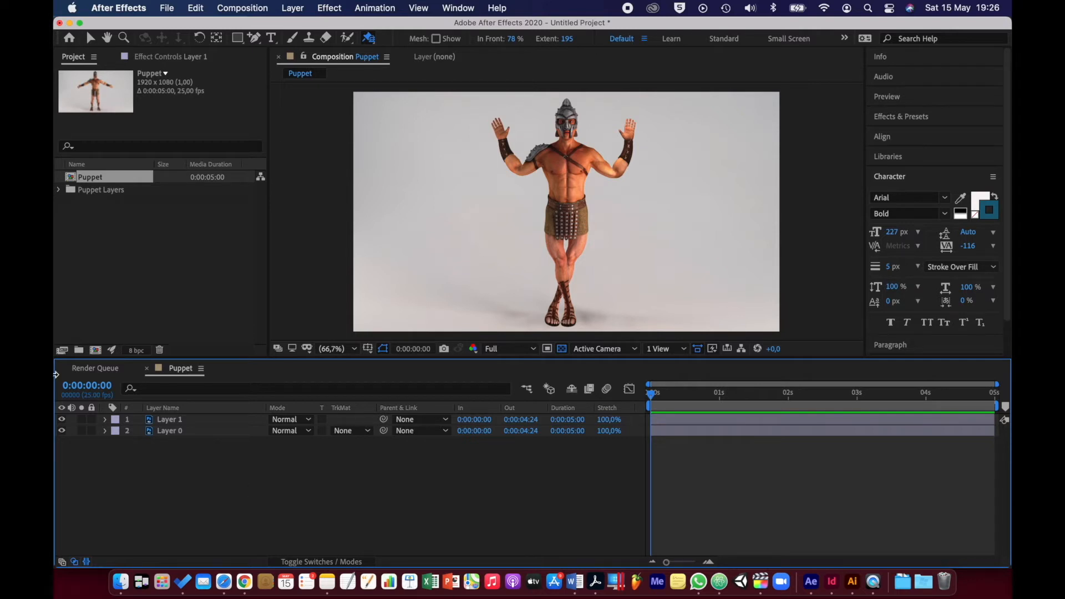
Import Mountain.JPG from the Activity 9.1.1 - Files folder into the project as footage
click(164, 229)
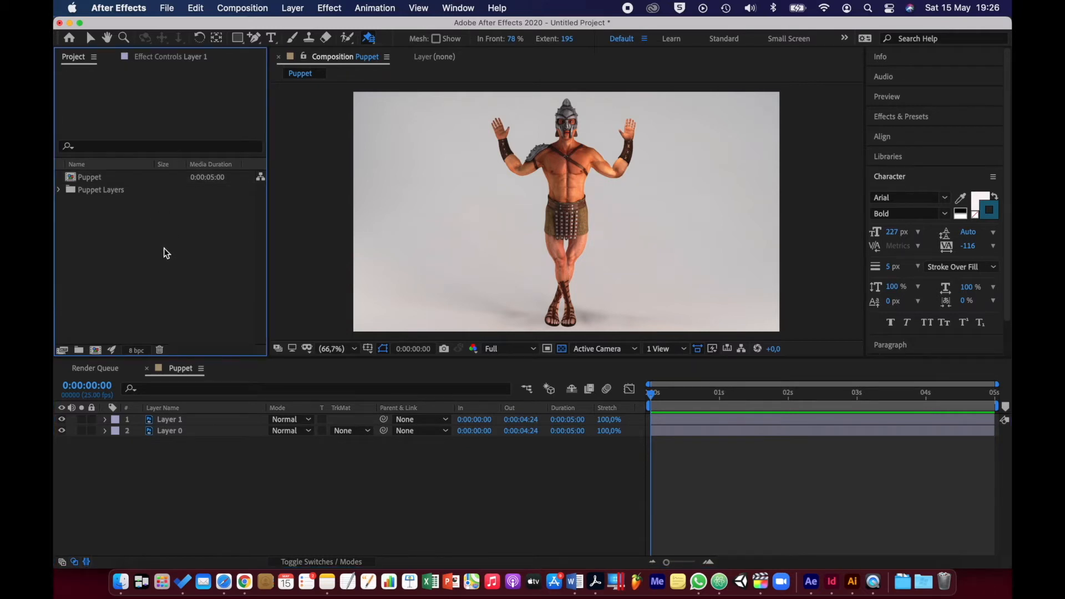
double_click(161, 248)
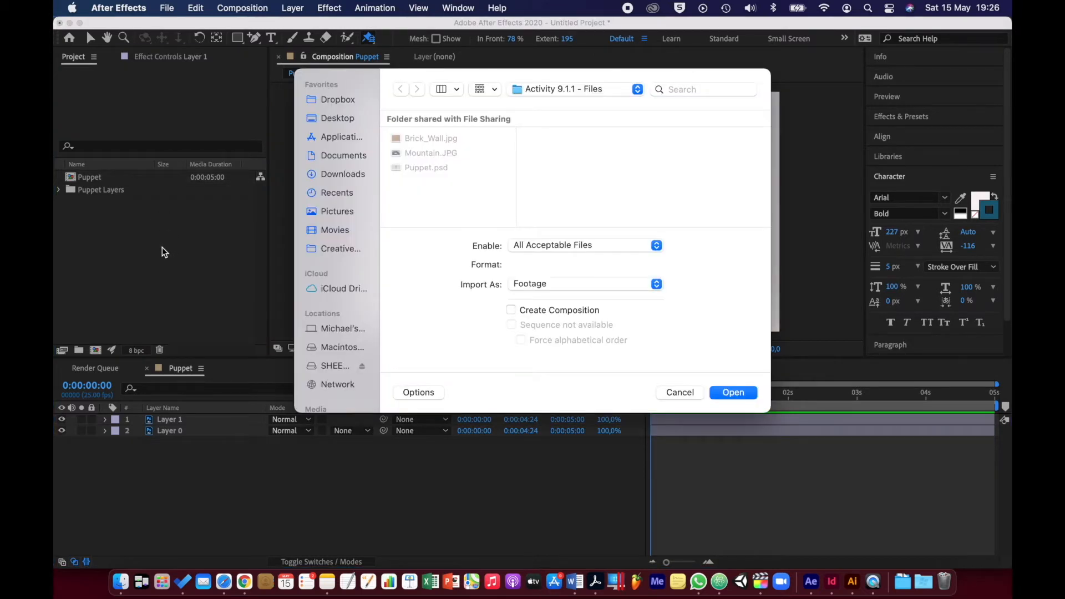
click(439, 156)
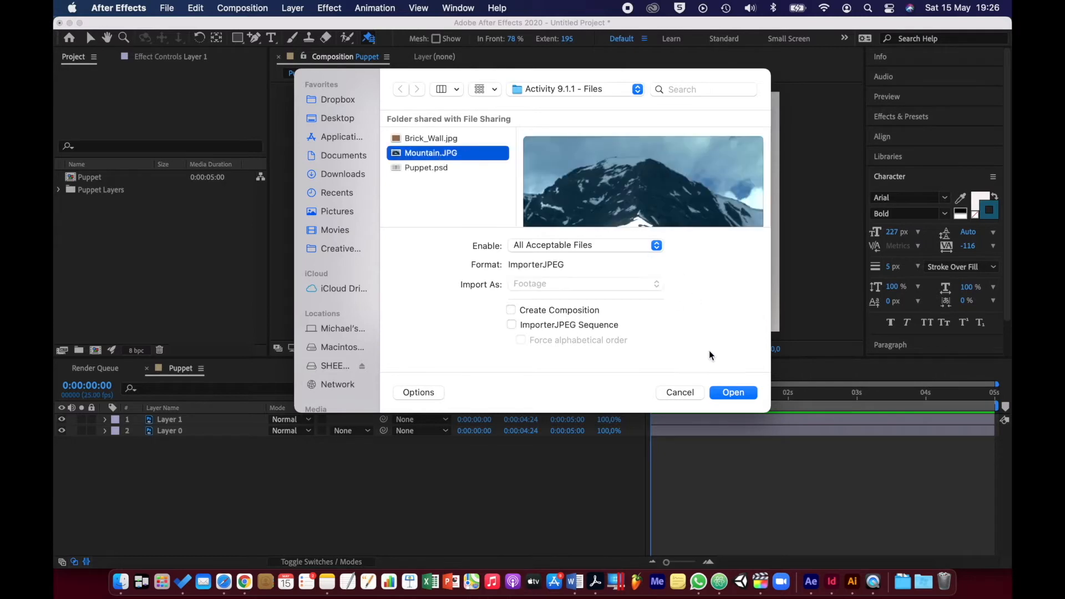
click(727, 393)
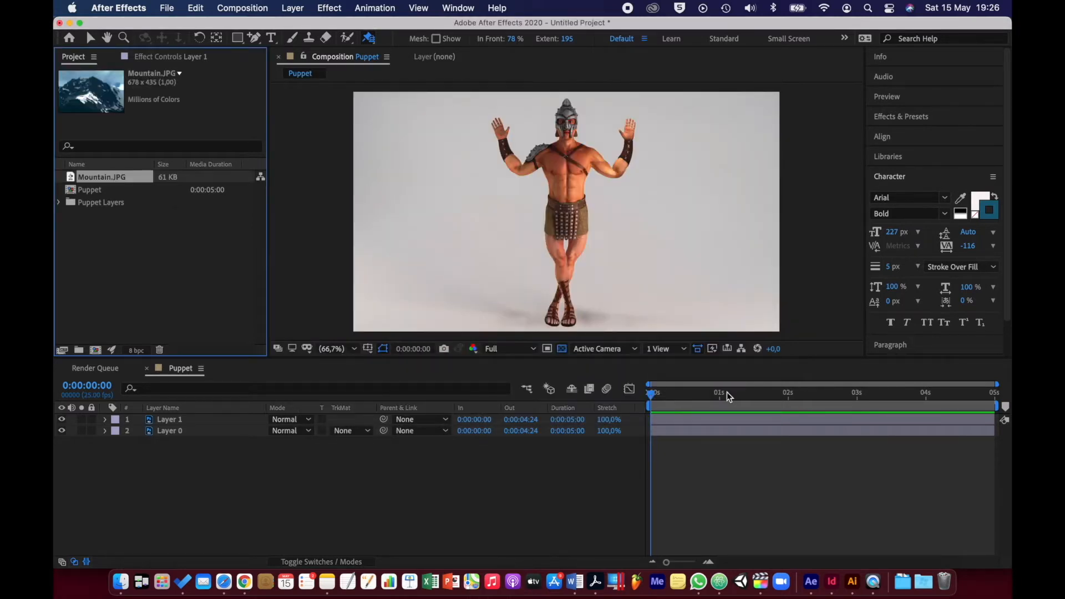
Create a composition named Displacement with the HDTV 1080 25 preset and a duration of 0:00:10:00
click(96, 350)
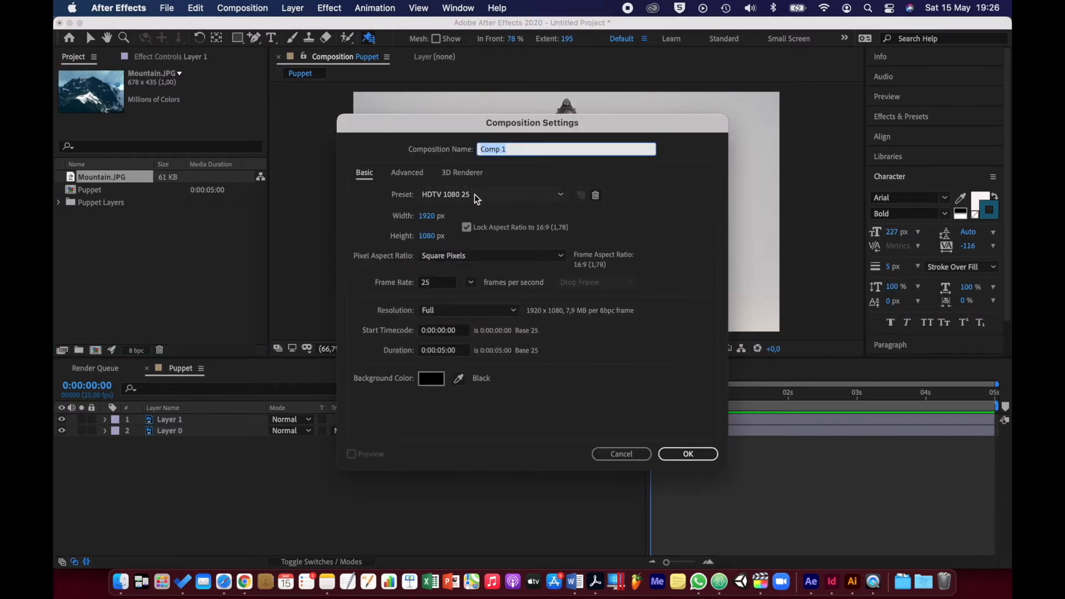
text(Displacement)
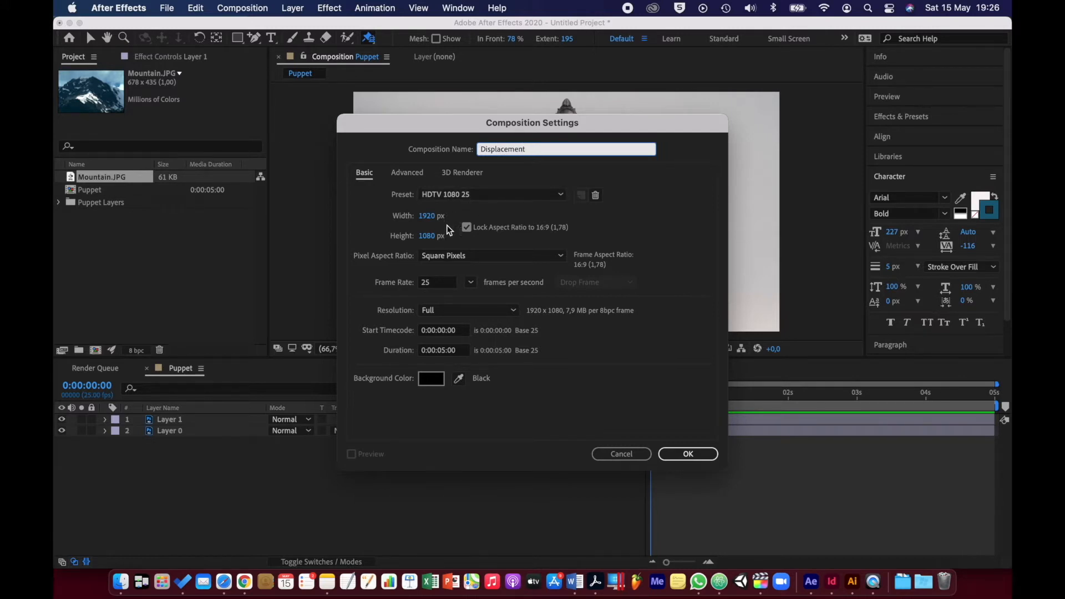
click(445, 350)
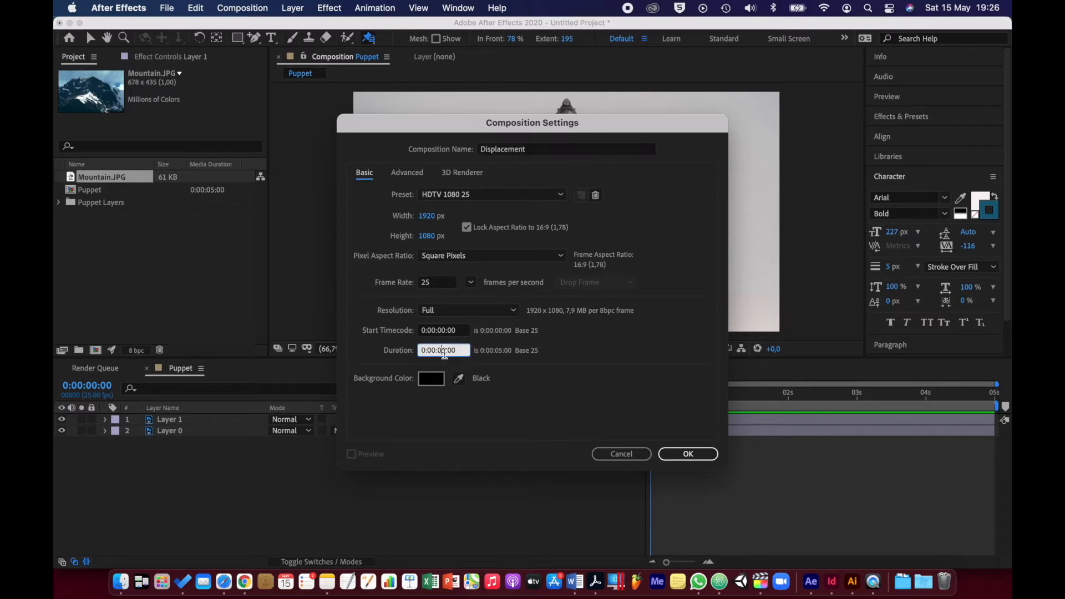
text(10)
click(677, 456)
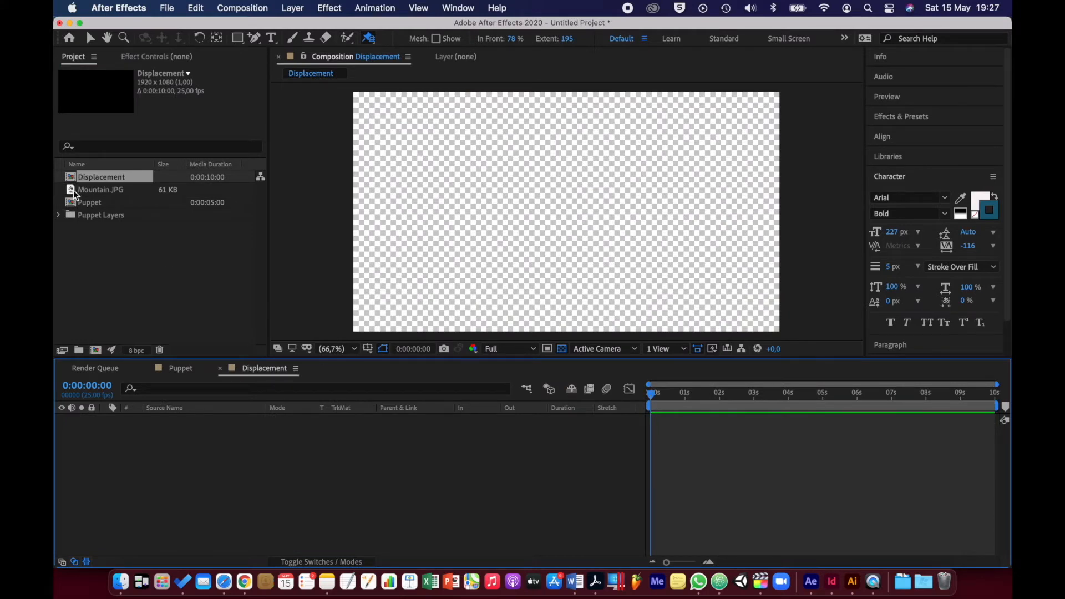
Add Mountain.JPG as a layer in the Displacement composition and fit it to the composition size
drag(79, 189, 208, 472)
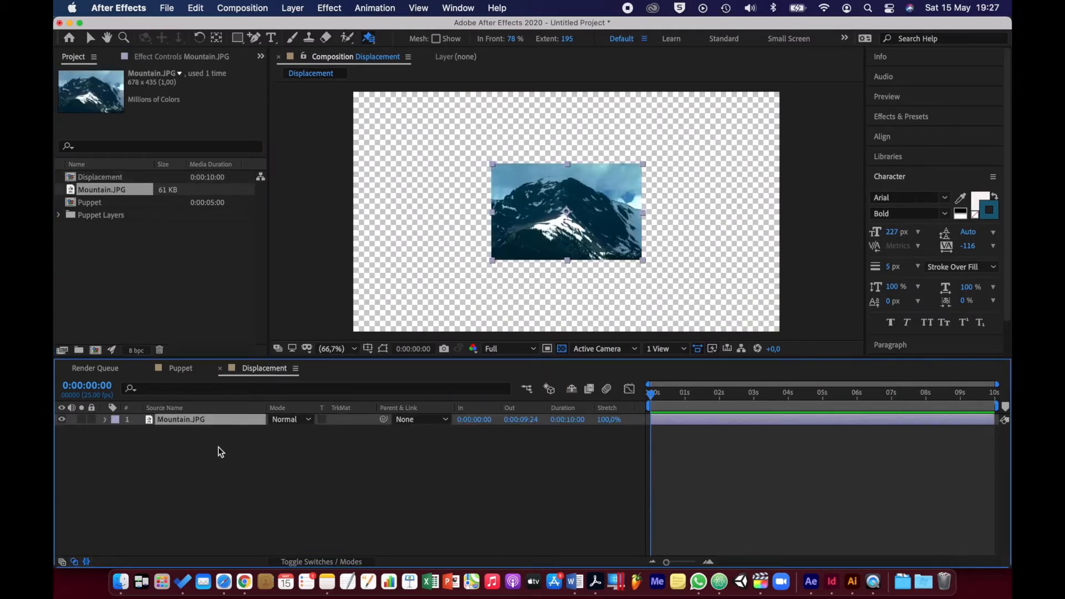
right_click(214, 425)
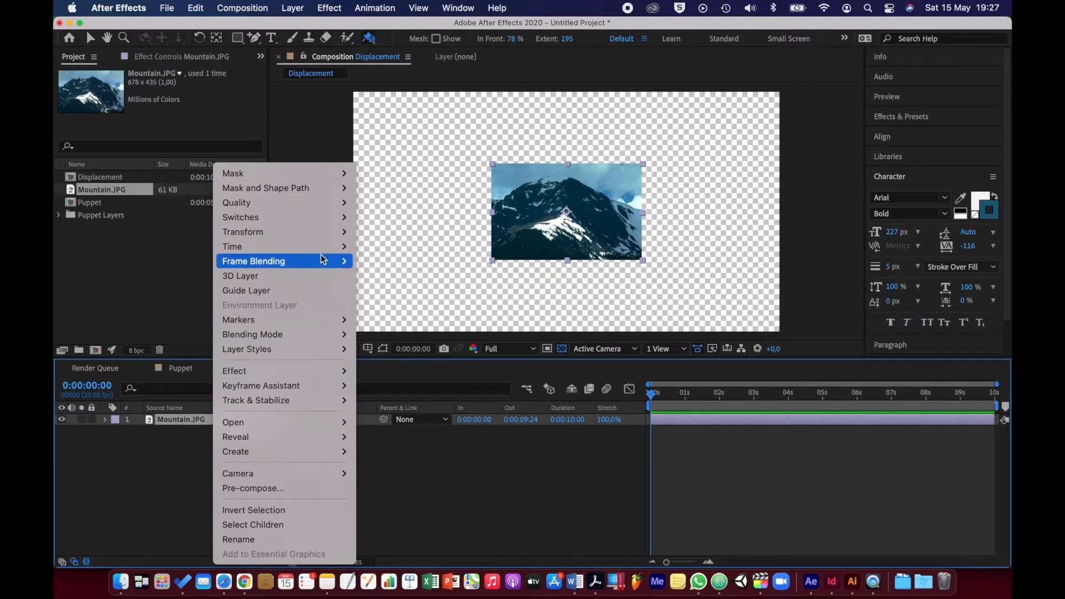
mouse_move(244, 232)
click(422, 416)
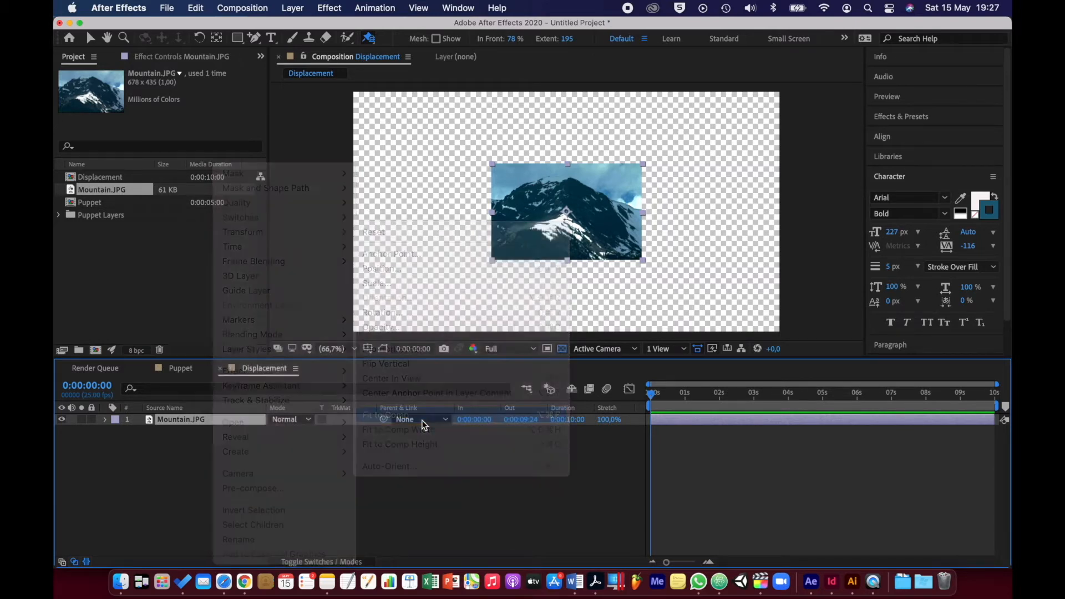
click(247, 456)
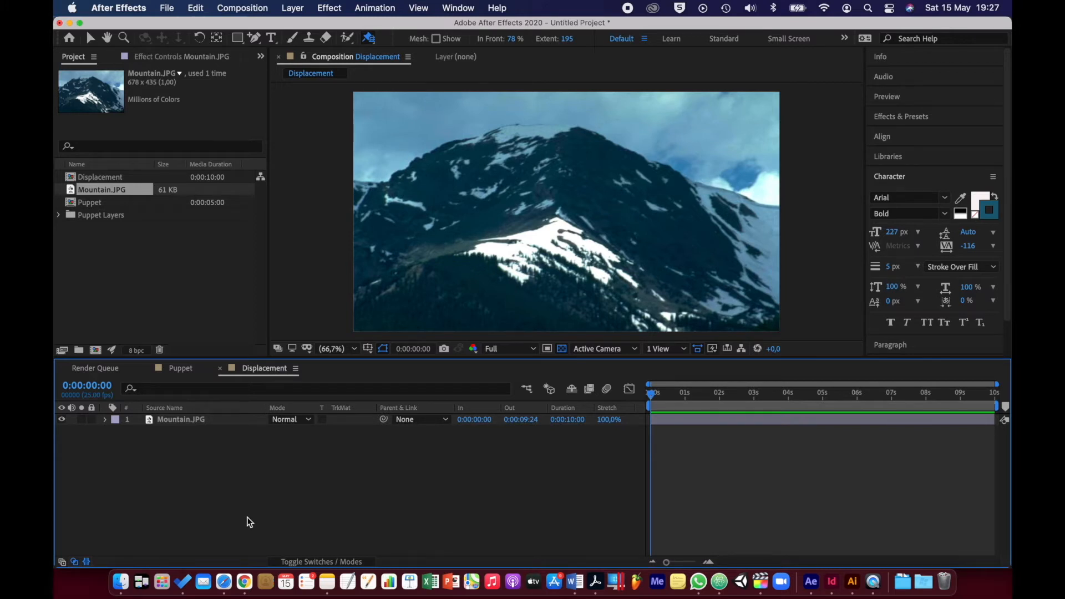
Create a black solid layer named Clouds at the composition size of 1920 x 1080 px
right_click(288, 473)
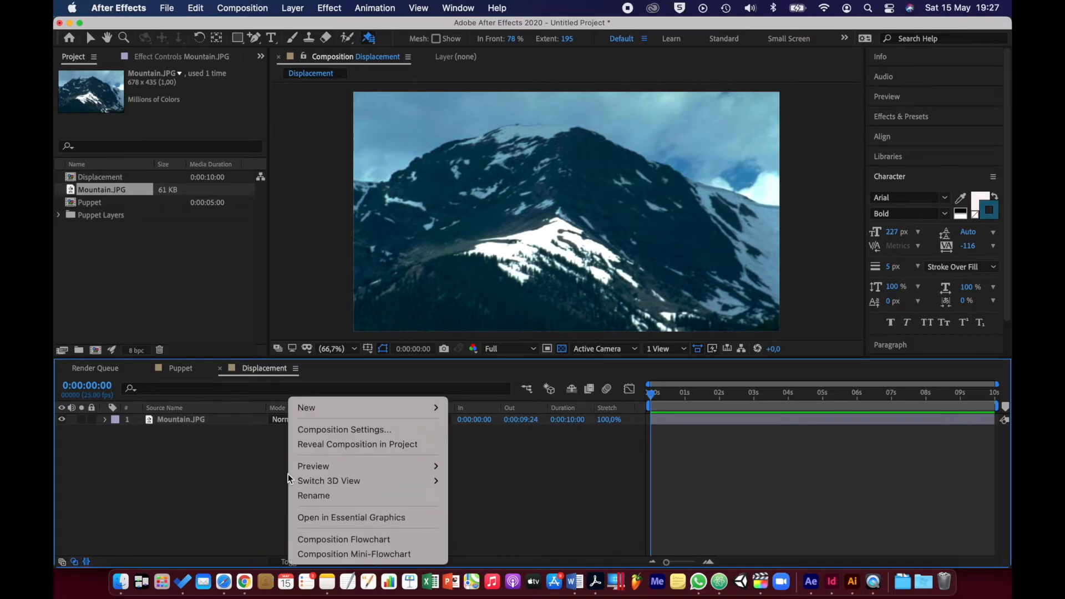
mouse_move(365, 407)
click(468, 437)
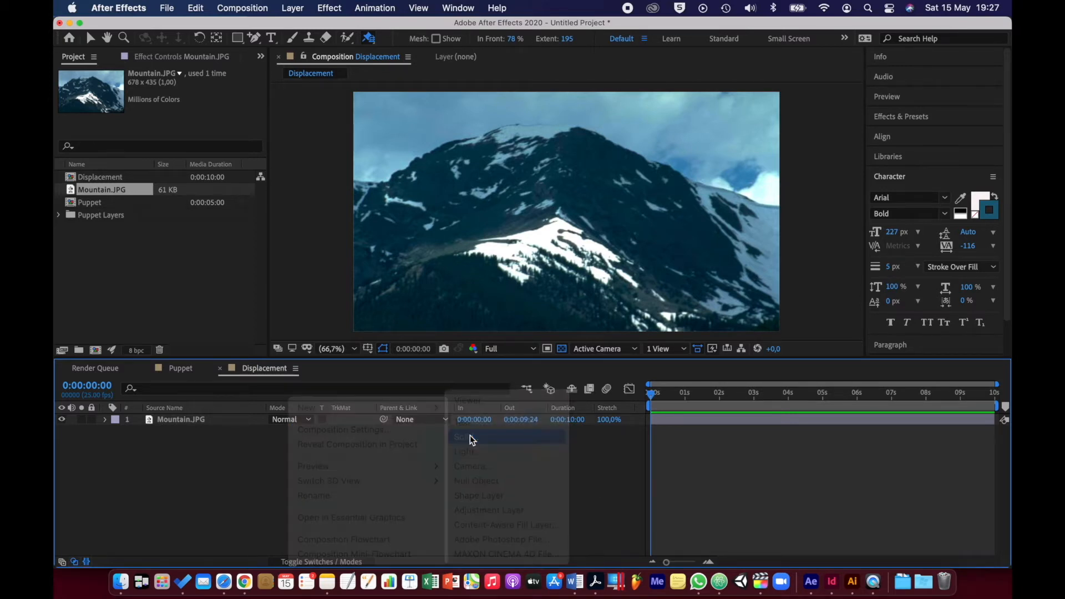
text(Clouds)
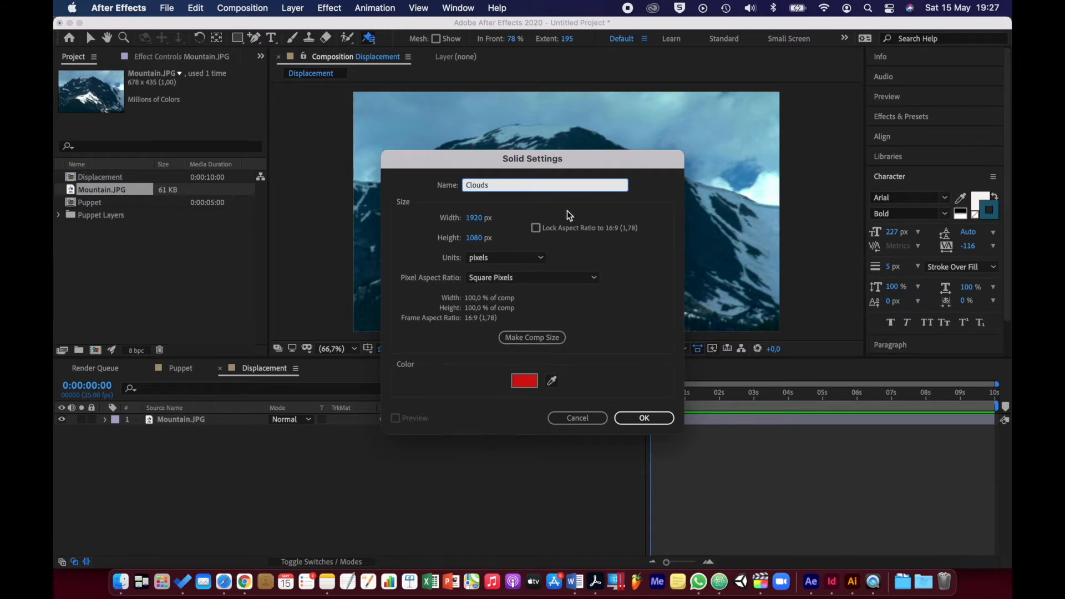
click(524, 380)
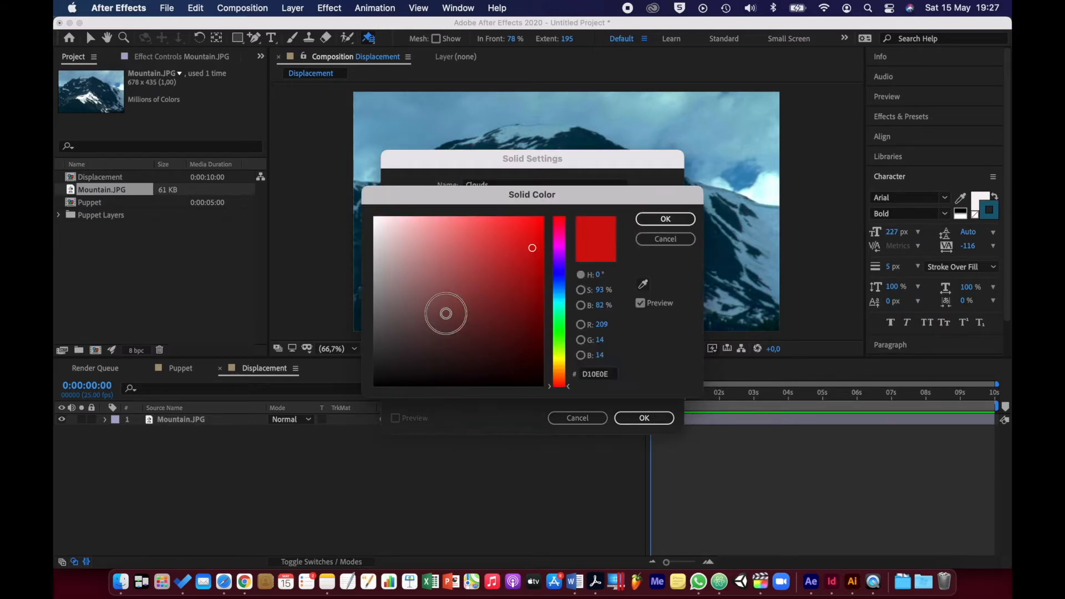
drag(378, 377, 328, 430)
click(677, 220)
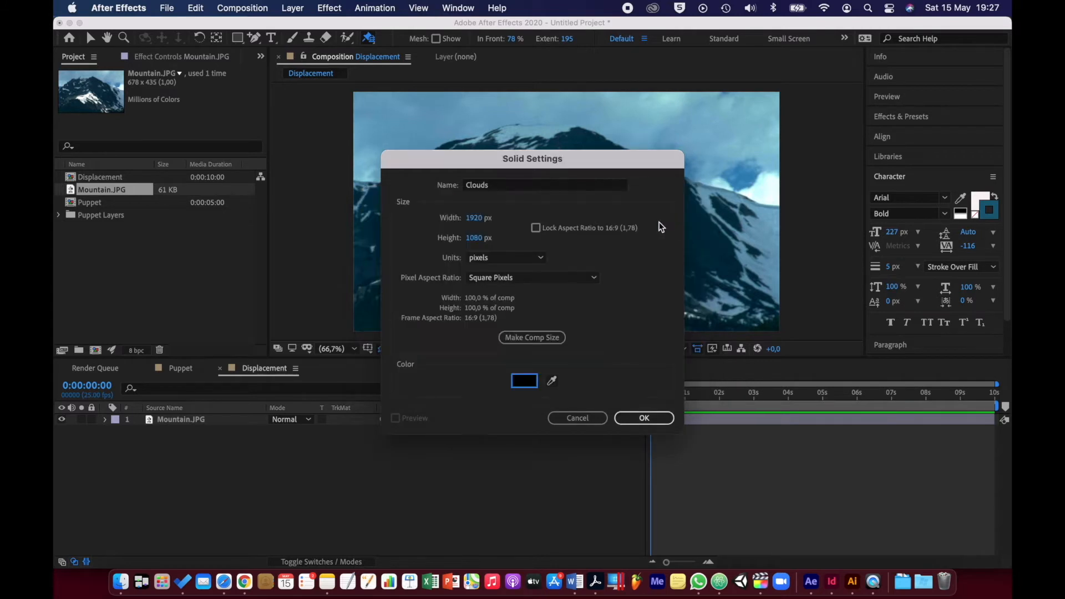
click(534, 338)
click(638, 418)
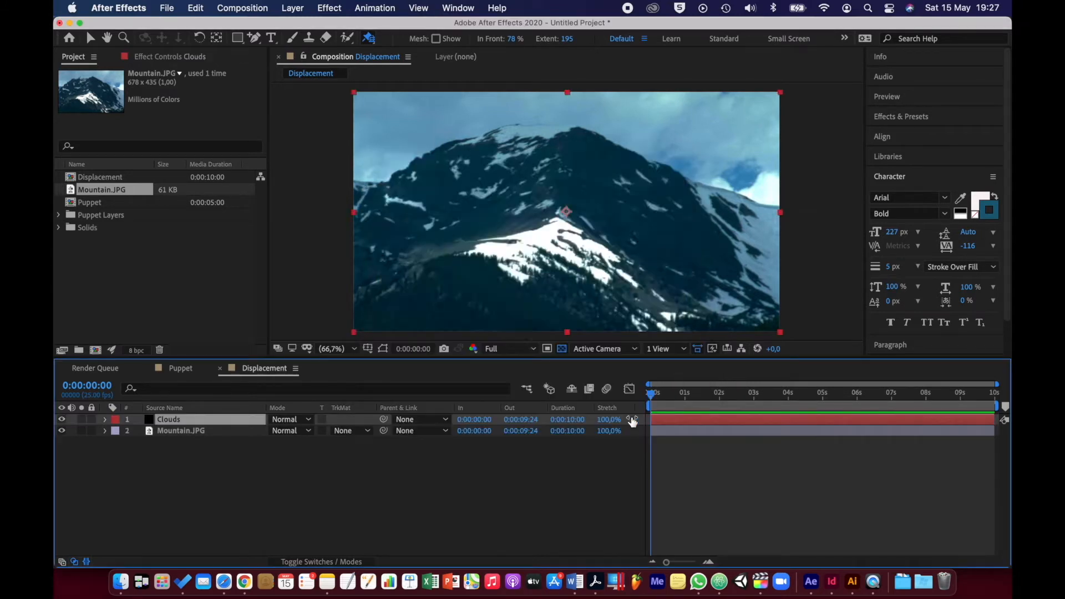
Apply the Fractal Noise effect to the Clouds solid layer
right_click(201, 423)
mouse_move(278, 375)
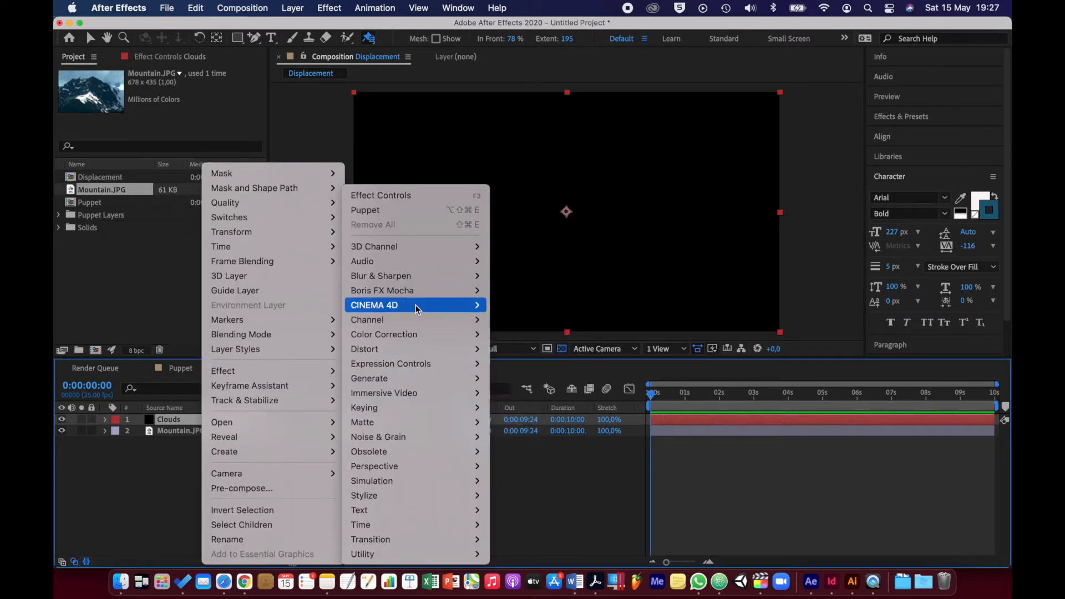
mouse_move(417, 424)
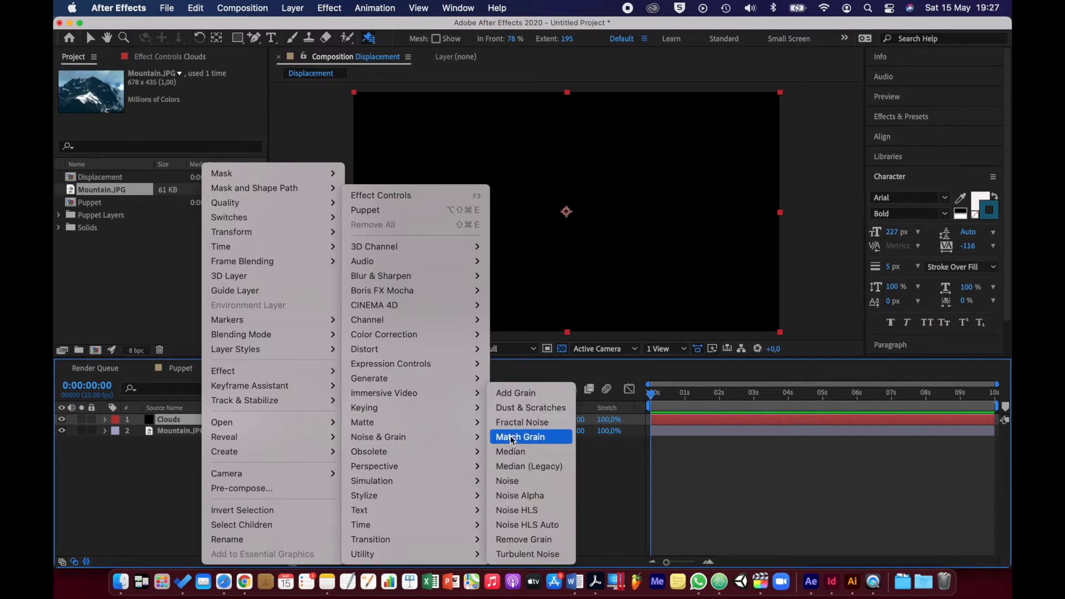
click(514, 423)
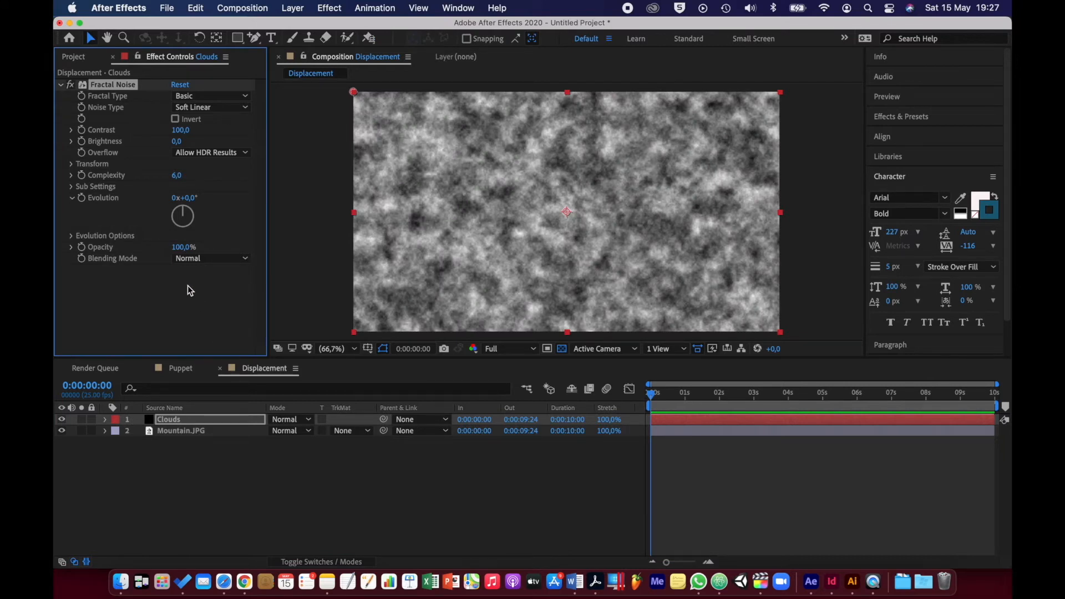
Set the Fractal Noise transform scale on the Clouds layer to 750
click(71, 165)
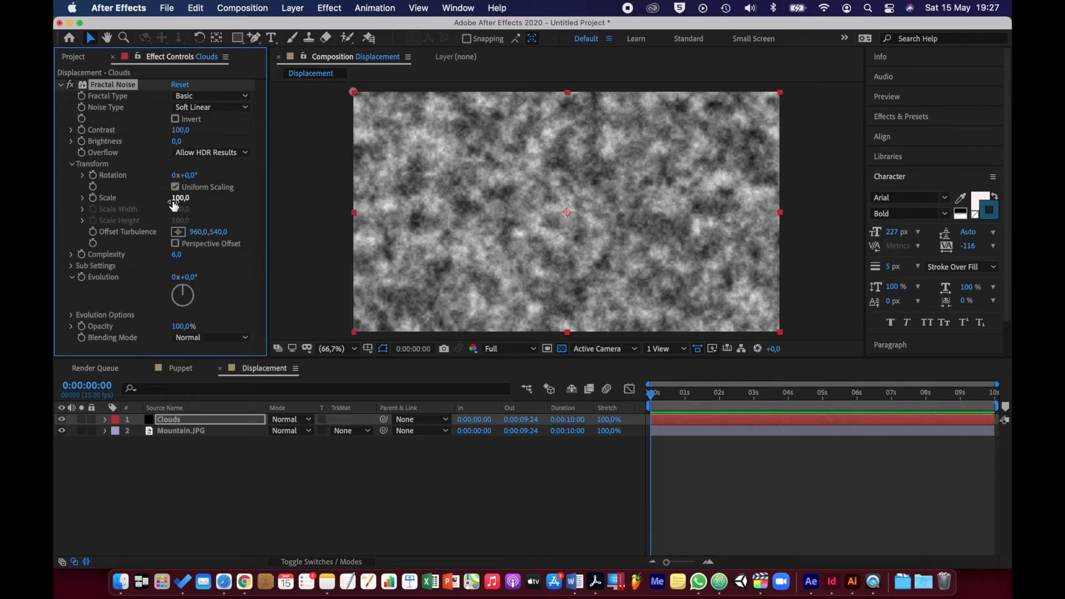
drag(177, 199, 330, 182)
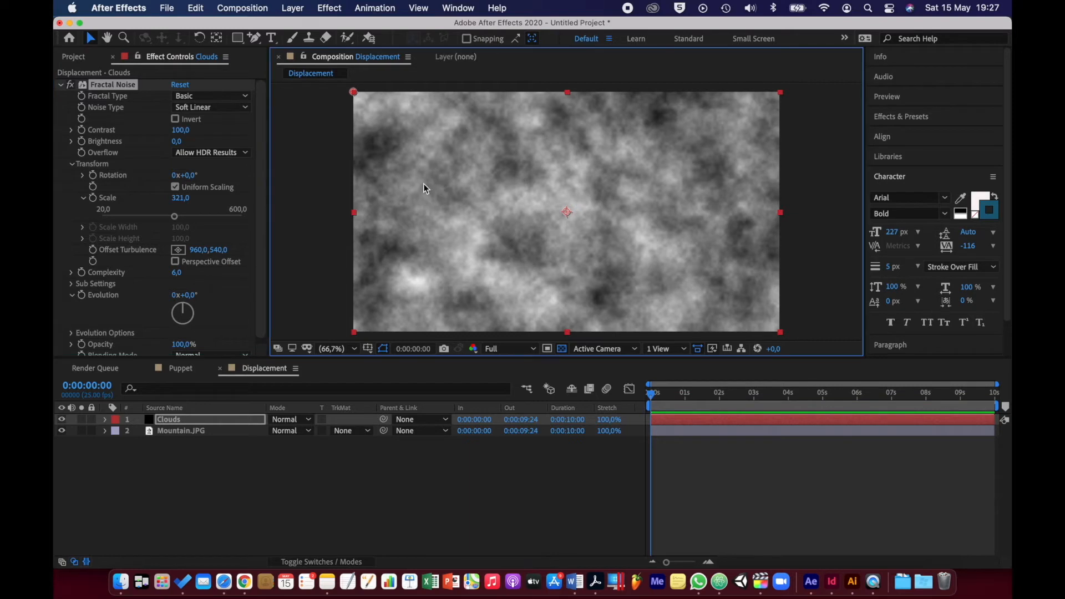
drag(180, 198, 418, 190)
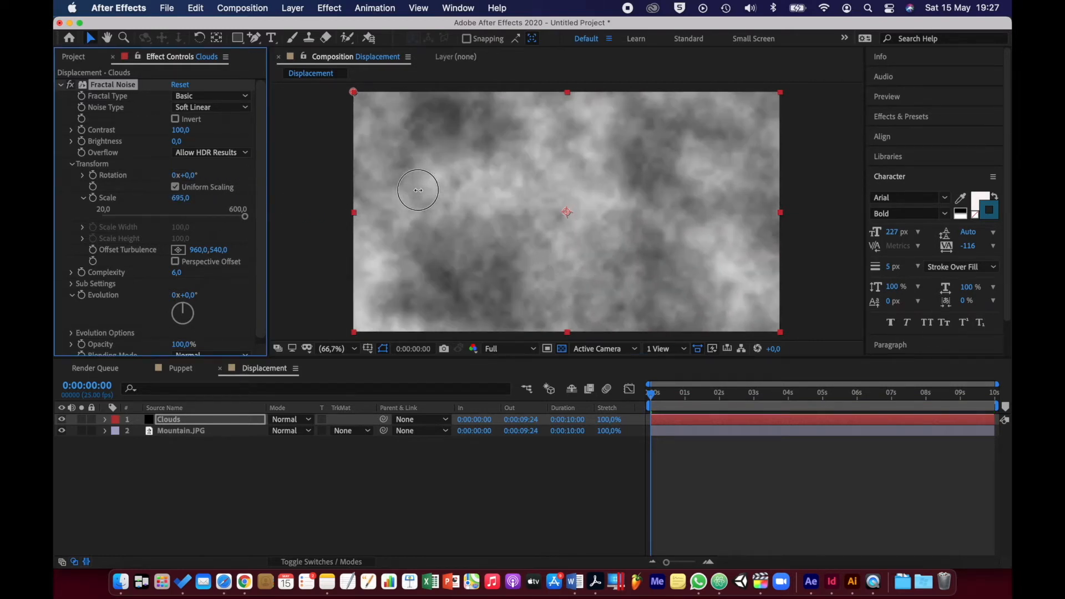
click(187, 200)
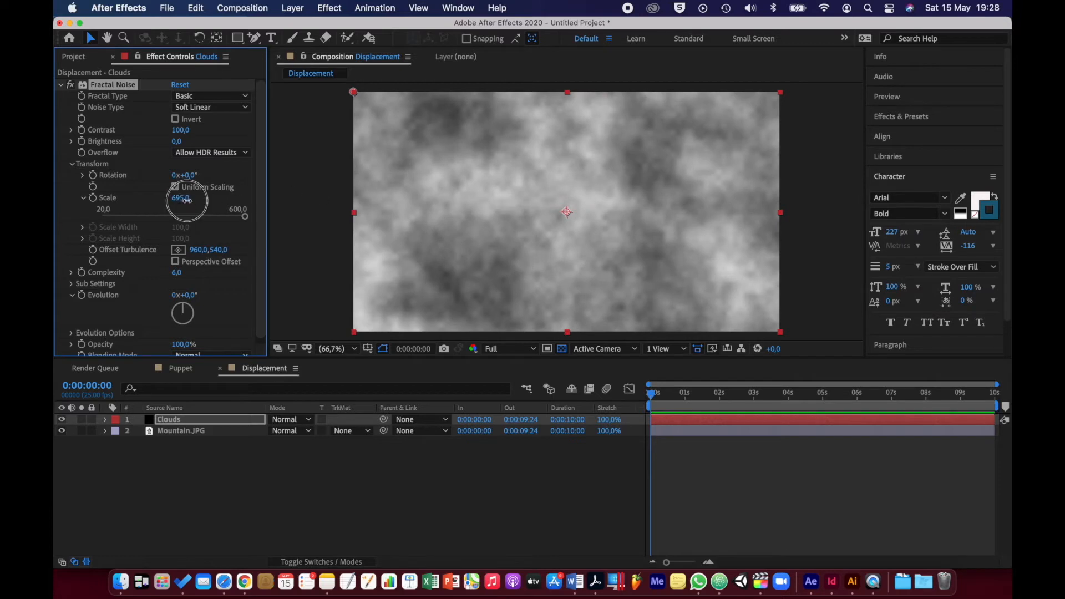
text(750)
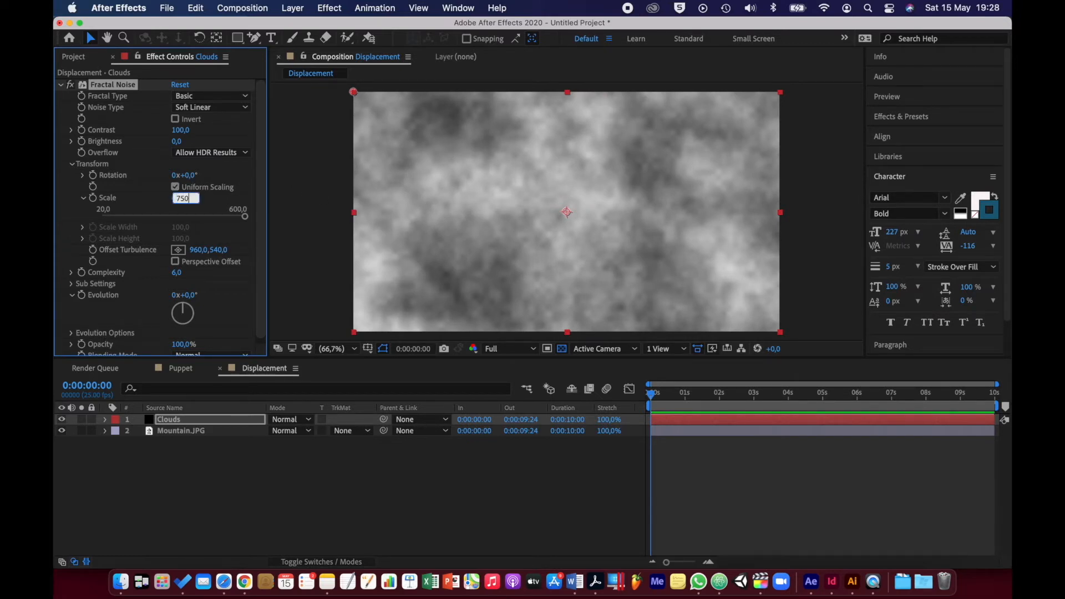
key(Return)
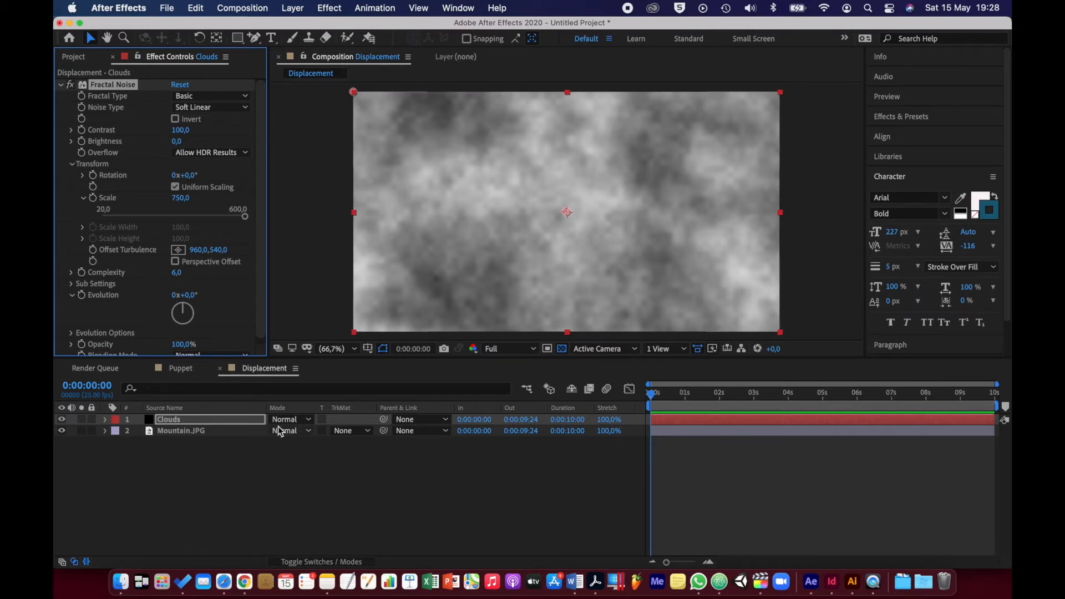
Set the Clouds layer's blending mode to Screen
click(308, 425)
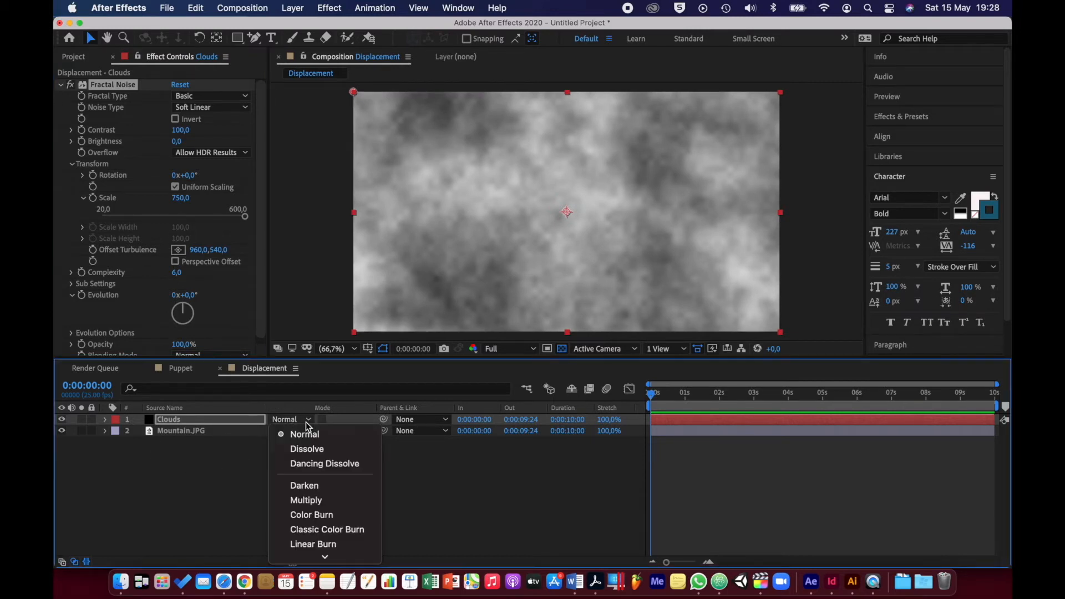
scroll(304, 495, down, 5)
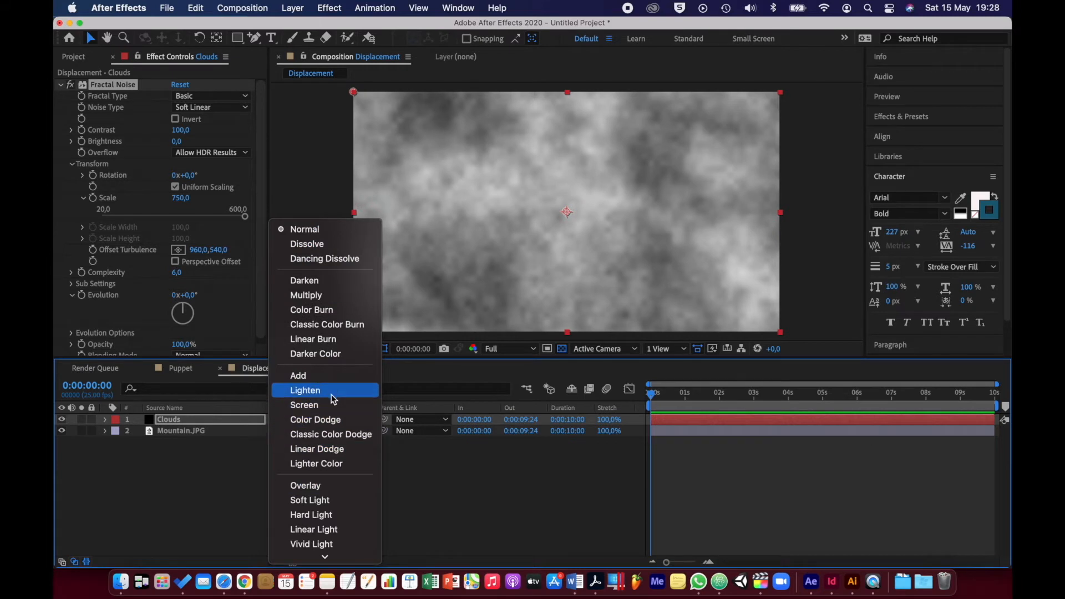
click(304, 405)
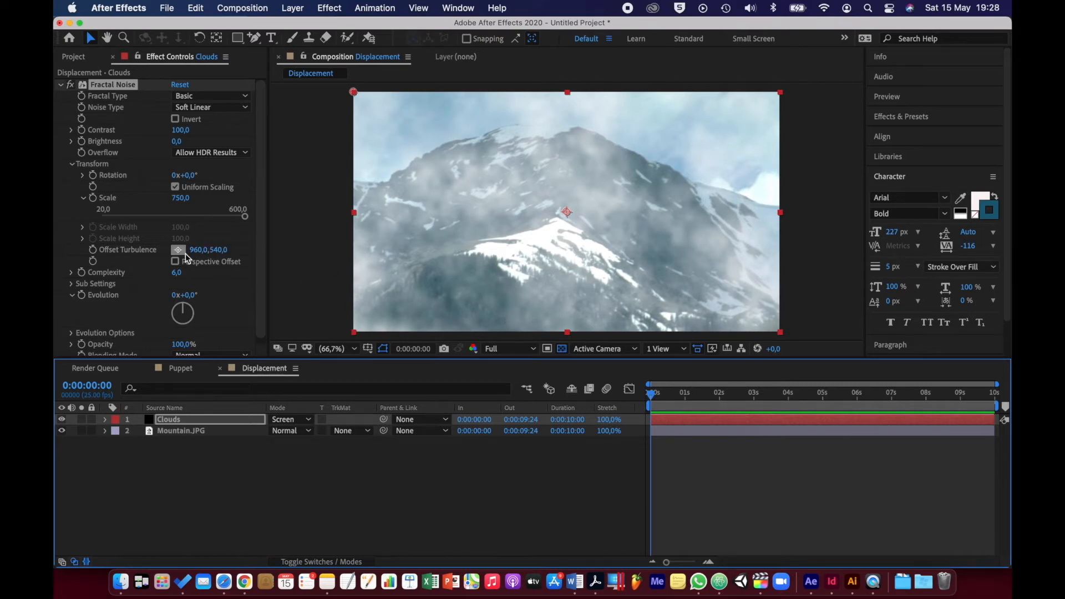
Enable keyframing for Offset Turbulence at 0:00:00:00 and set its X value to 0
click(92, 251)
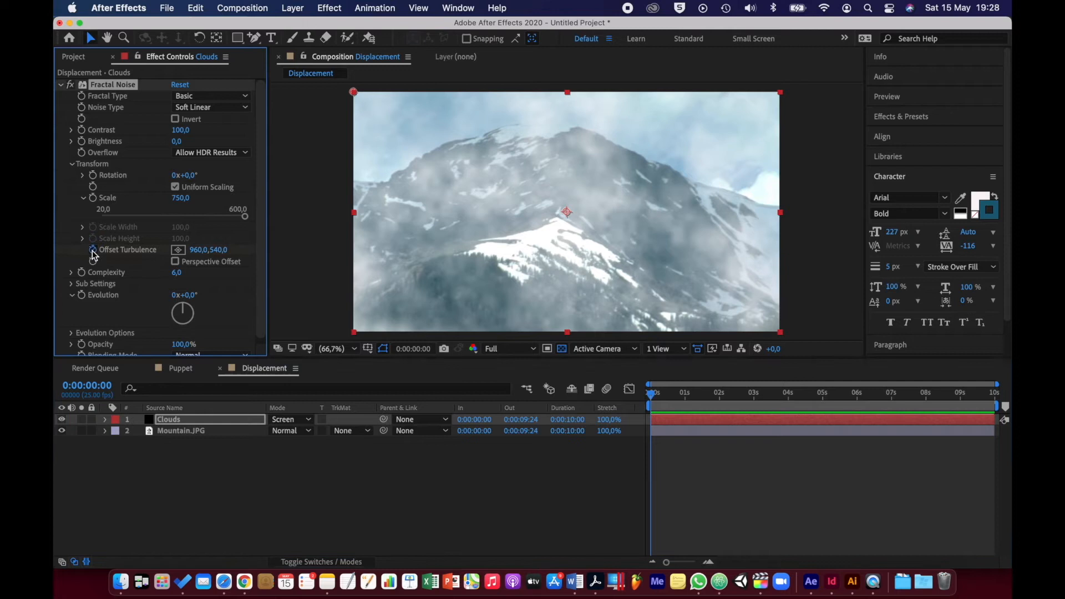
click(198, 250)
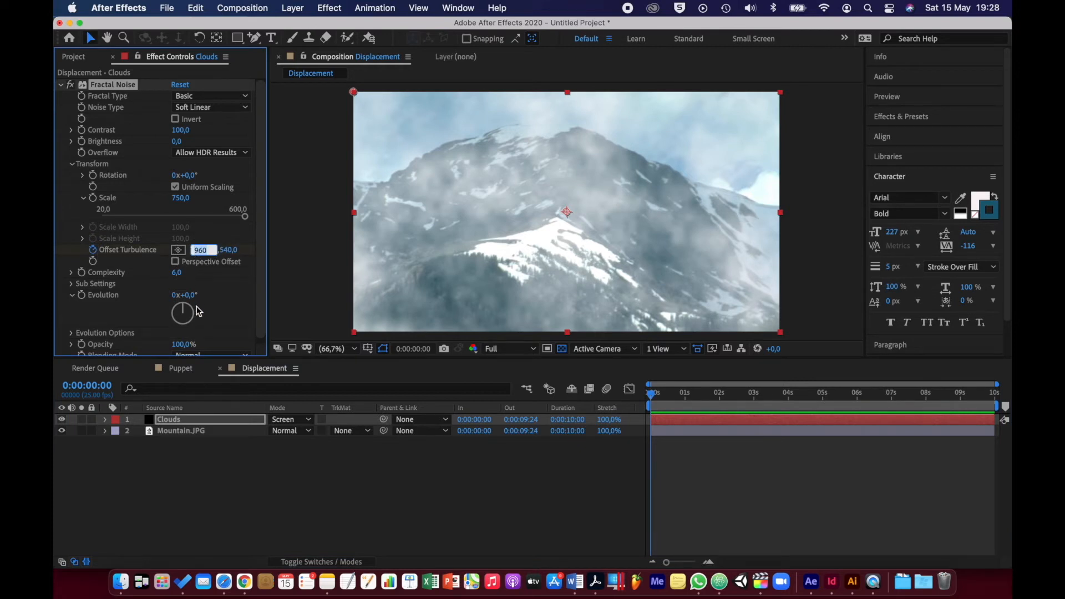
text(0)
key(Return)
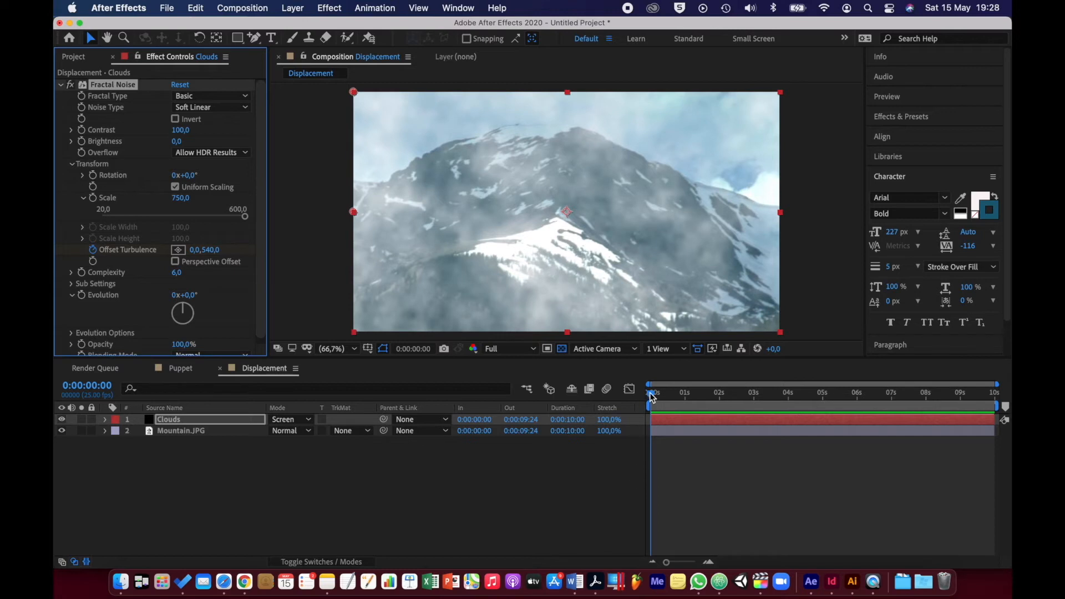
At 0:00:09:24, keyframe the Offset Turbulence X value at -1000 and preview the cloud movement
drag(652, 394, 1008, 402)
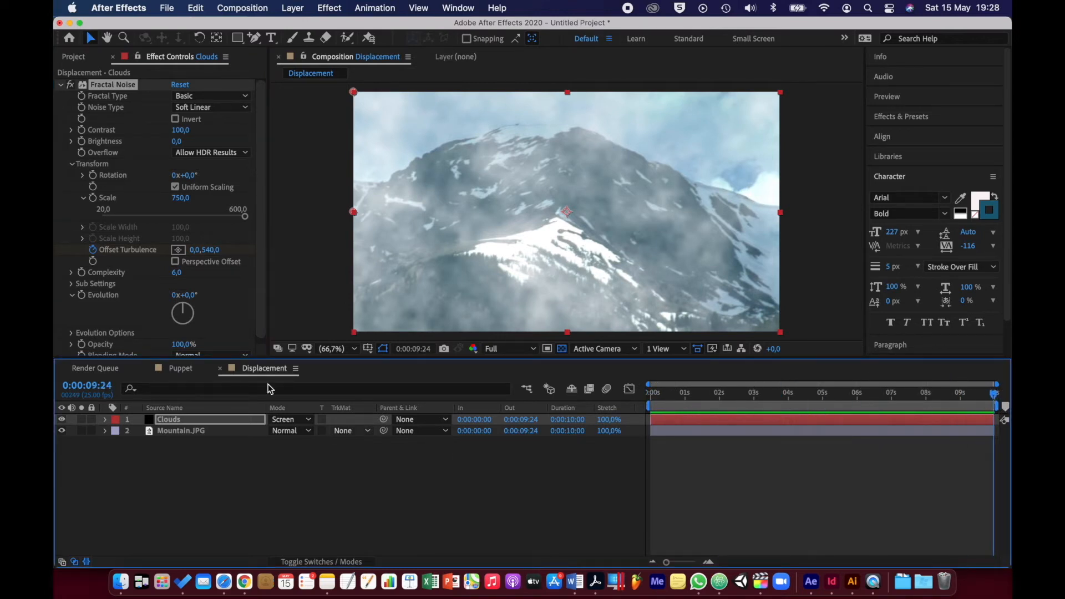
mouse_move(193, 249)
mouse_down()
mouse_move(220, 250)
mouse_move(160, 249)
mouse_move(195, 251)
mouse_up()
click(194, 251)
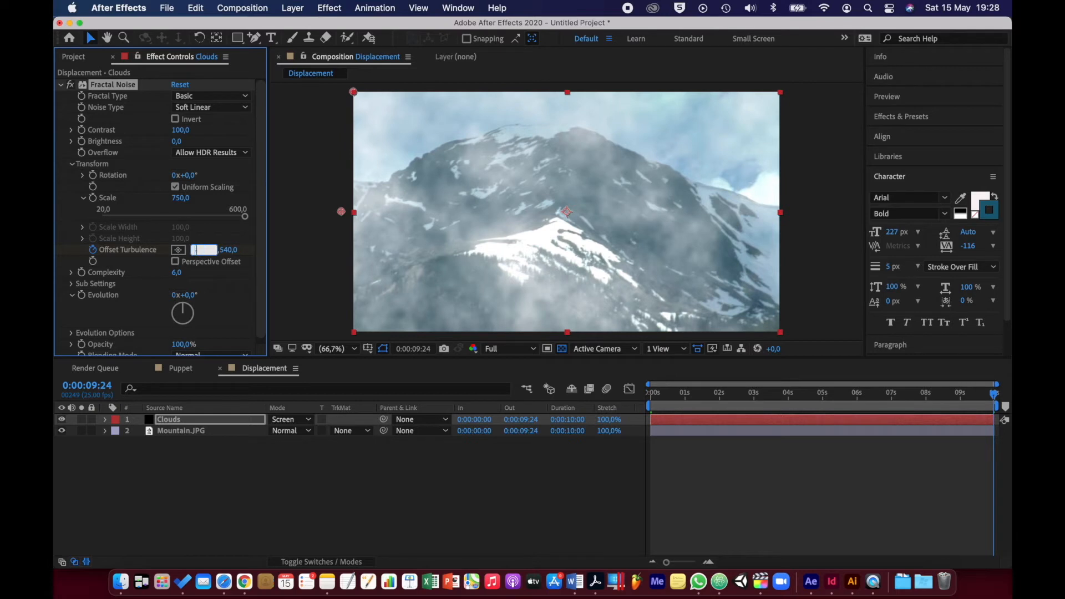
text(-1000)
key(Return)
key(space)
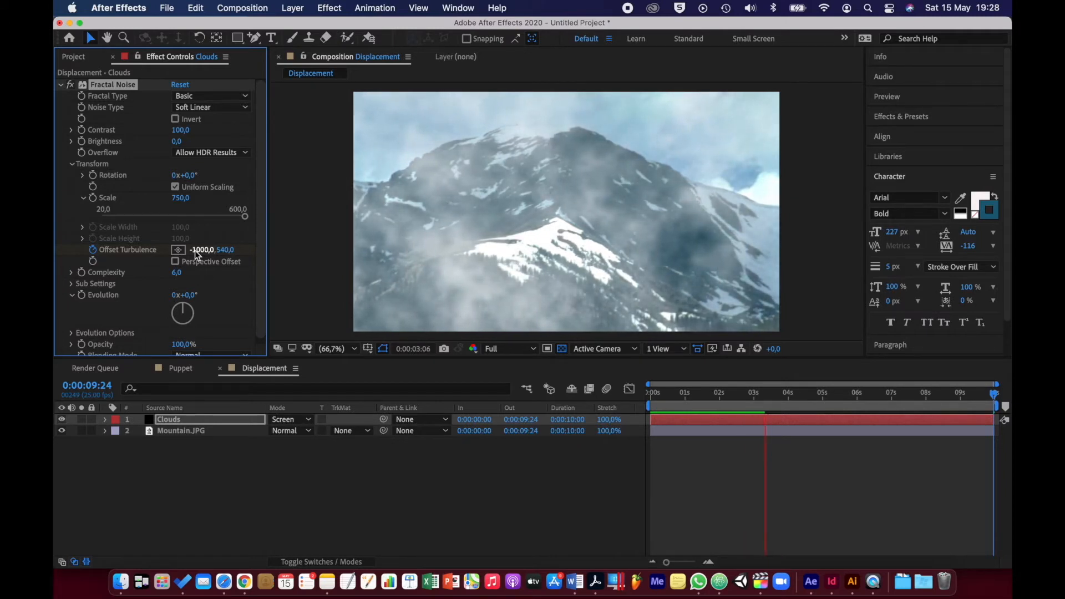
key(space)
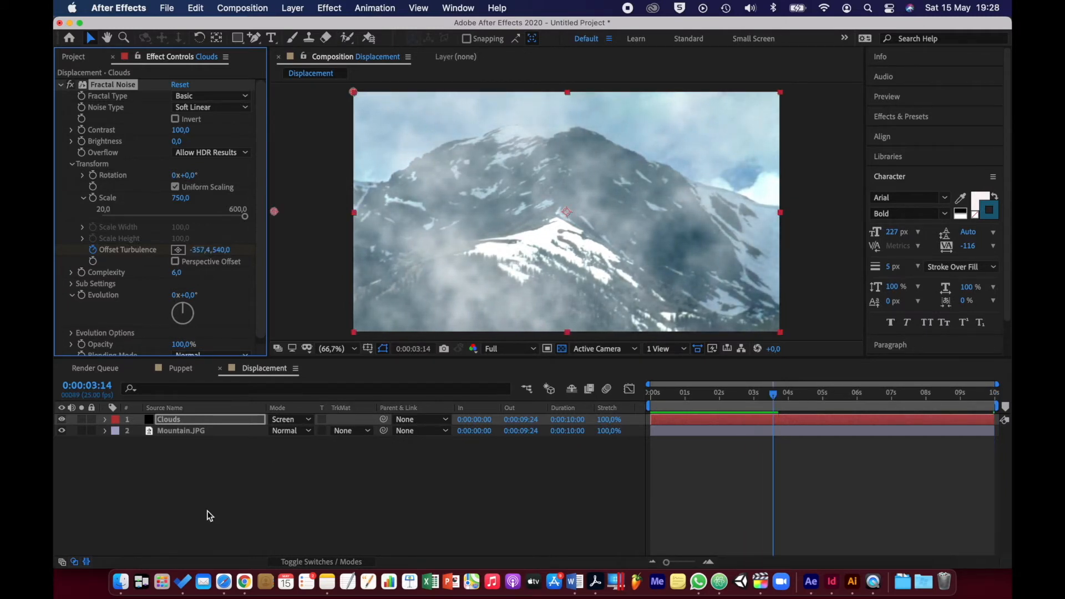
Hide the timeline's In/Out/Duration/Stretch columns and duplicate the Clouds layer
click(87, 563)
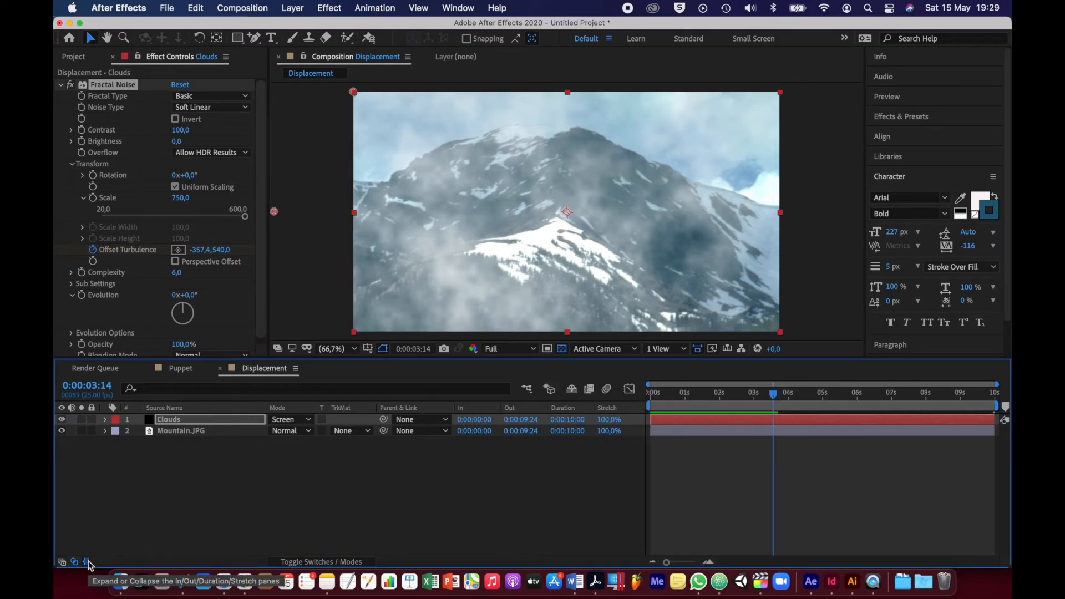
click(87, 562)
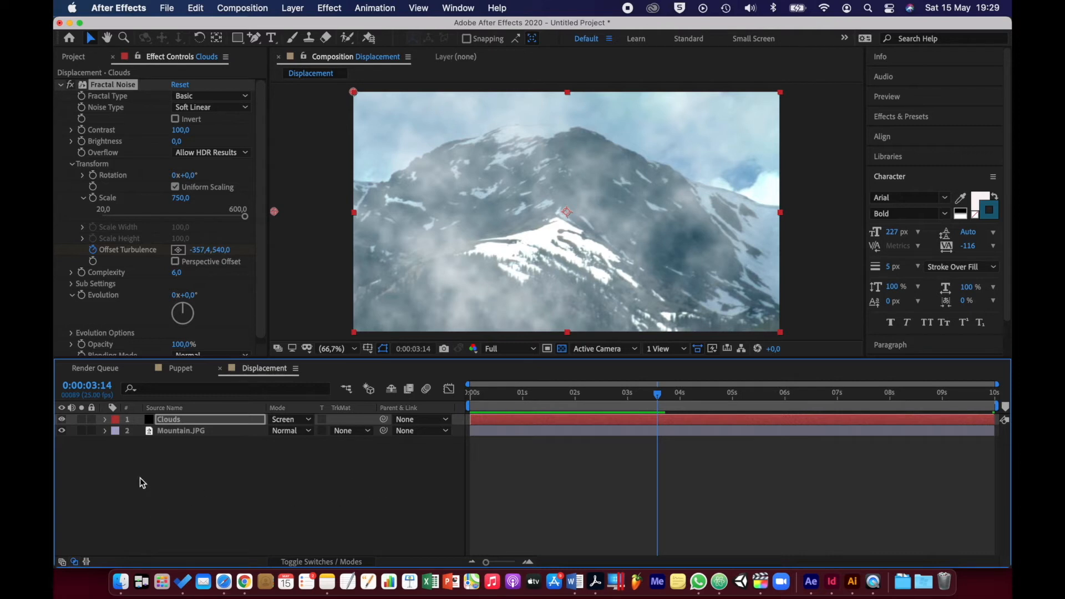
click(185, 419)
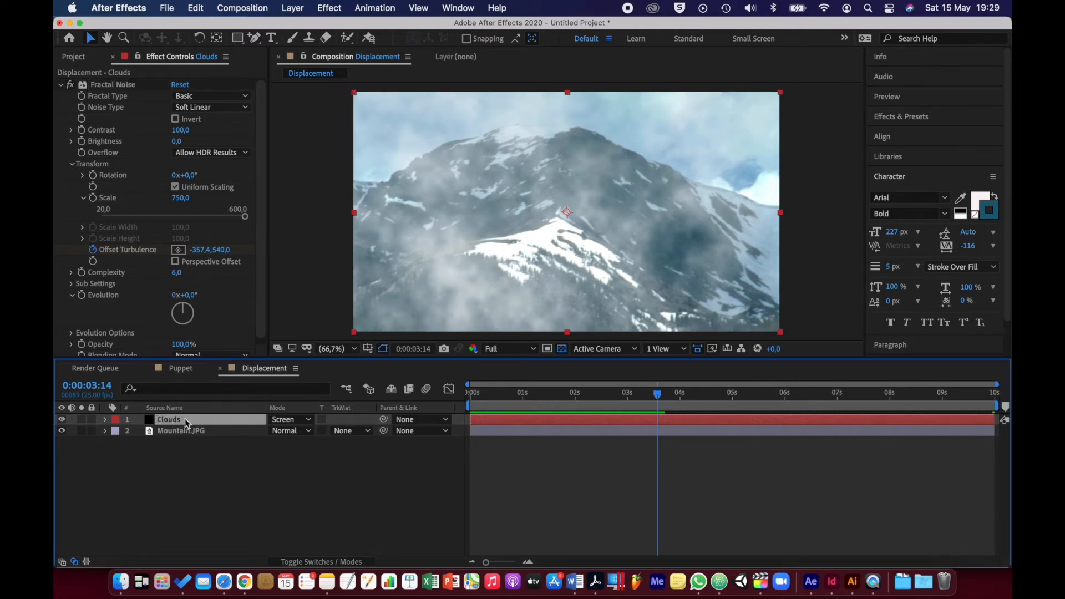
key(super+d)
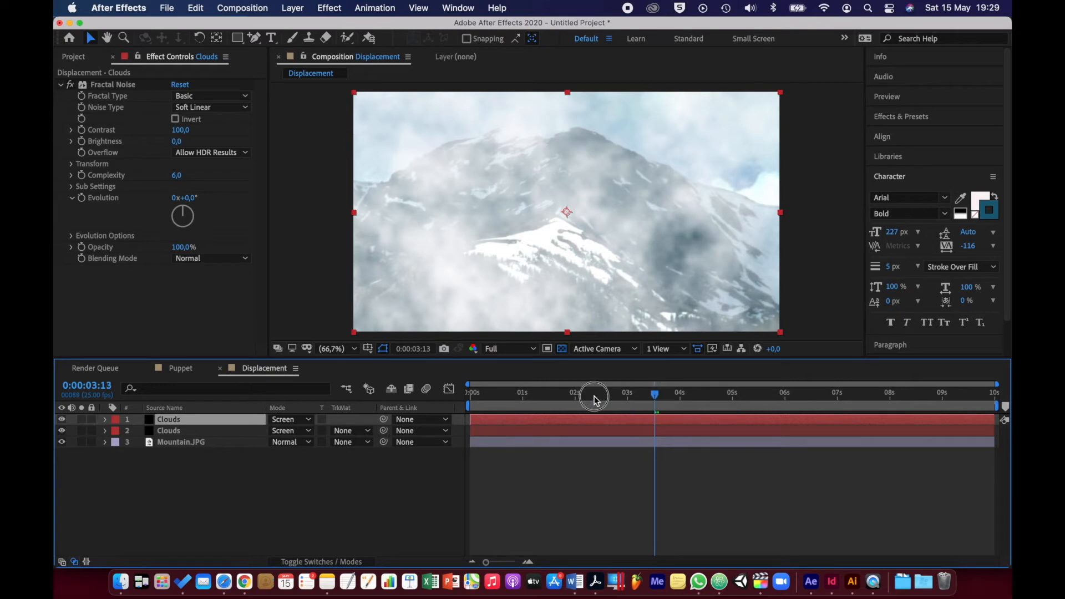
Set the duplicated Clouds layer's Offset Turbulence X value to 1000 at 0:00:00:00
key(Home)
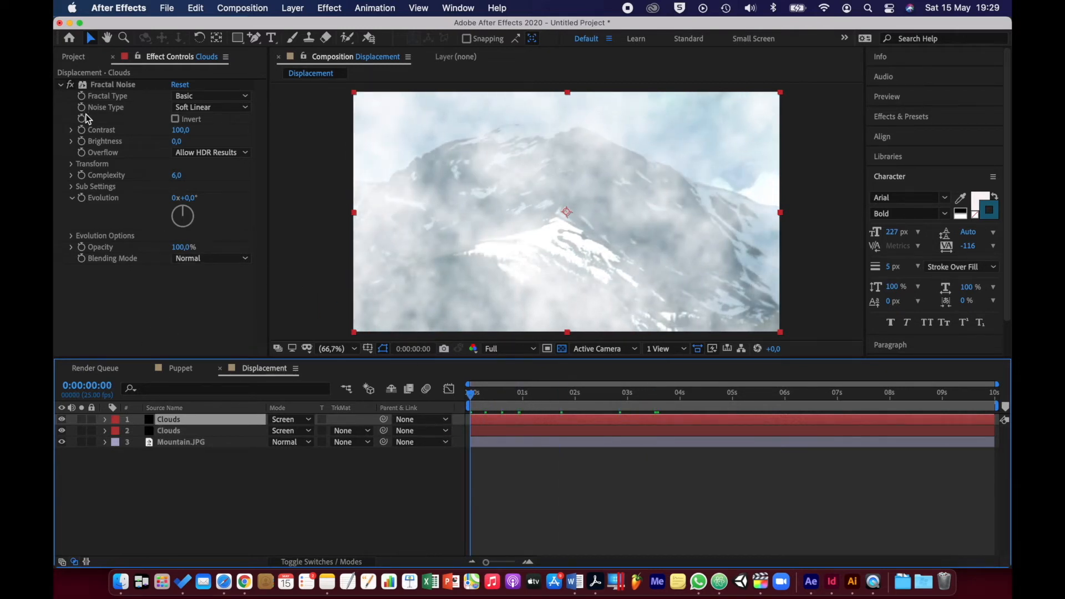
click(69, 166)
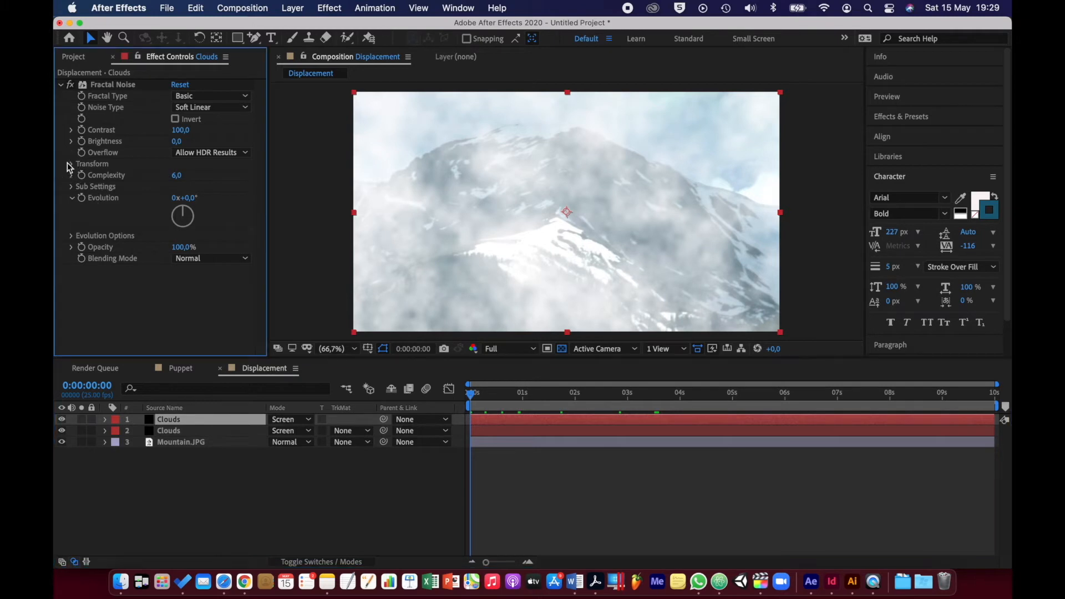
click(70, 165)
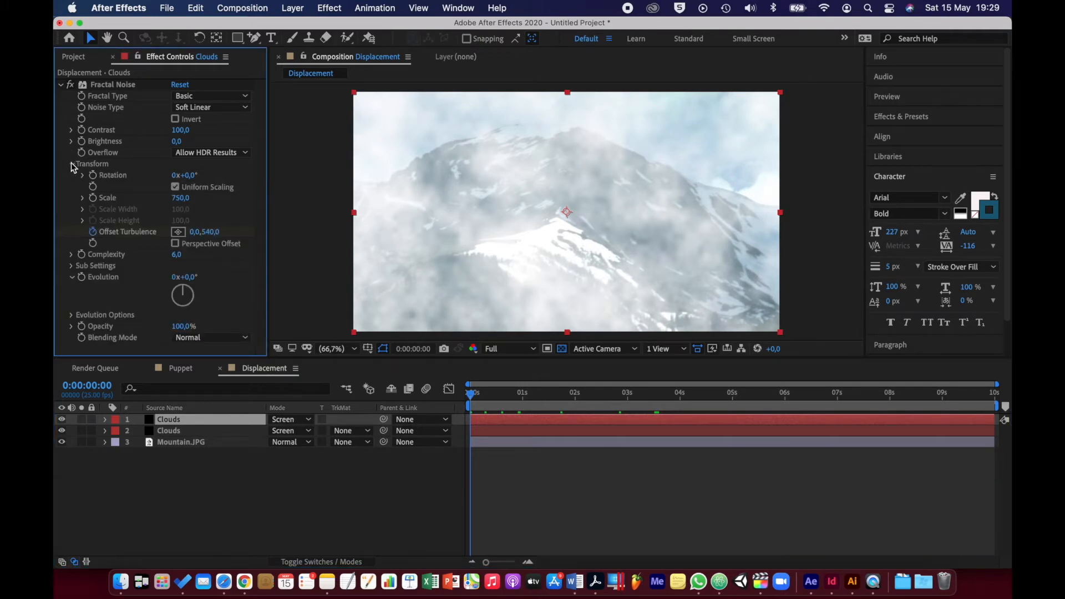
click(195, 232)
text(1000)
key(Return)
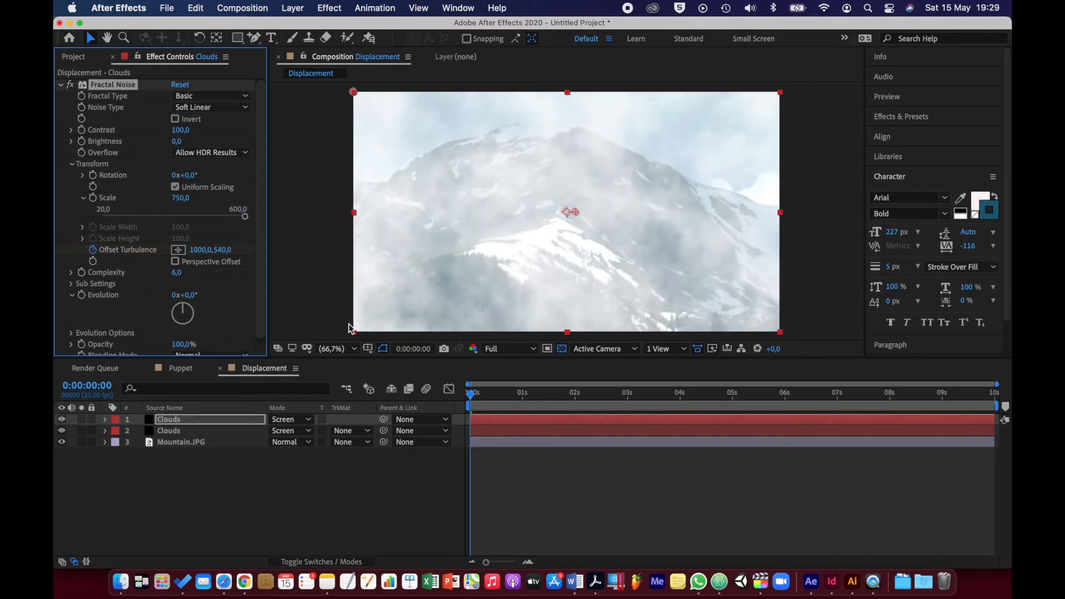
Check the last frame of the Displacement composition, then preview both cloud layers' movement from the first frame
drag(472, 399, 1008, 400)
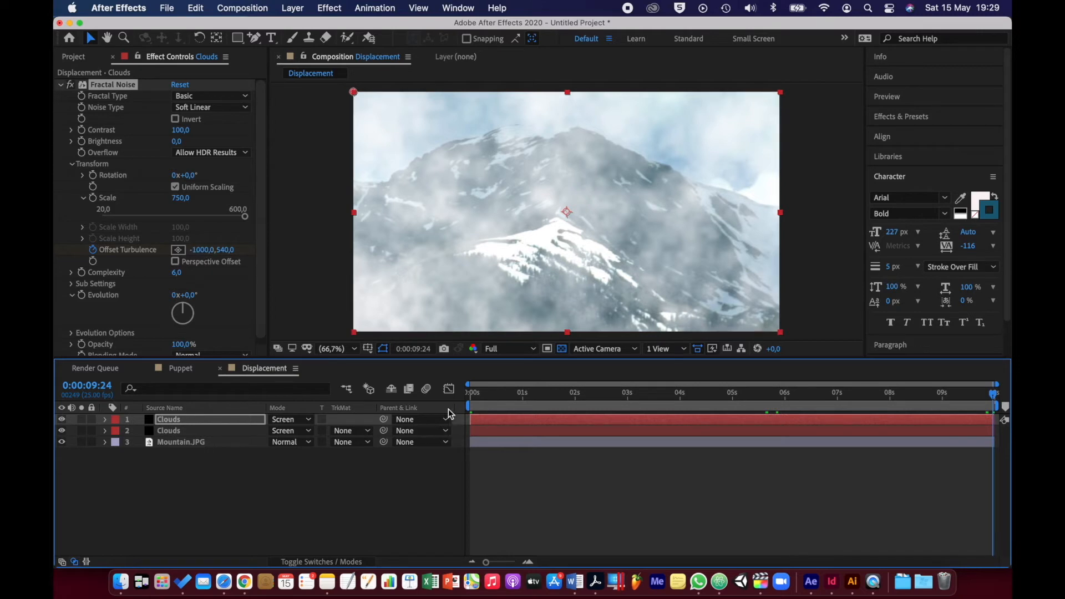
drag(484, 395, 470, 395)
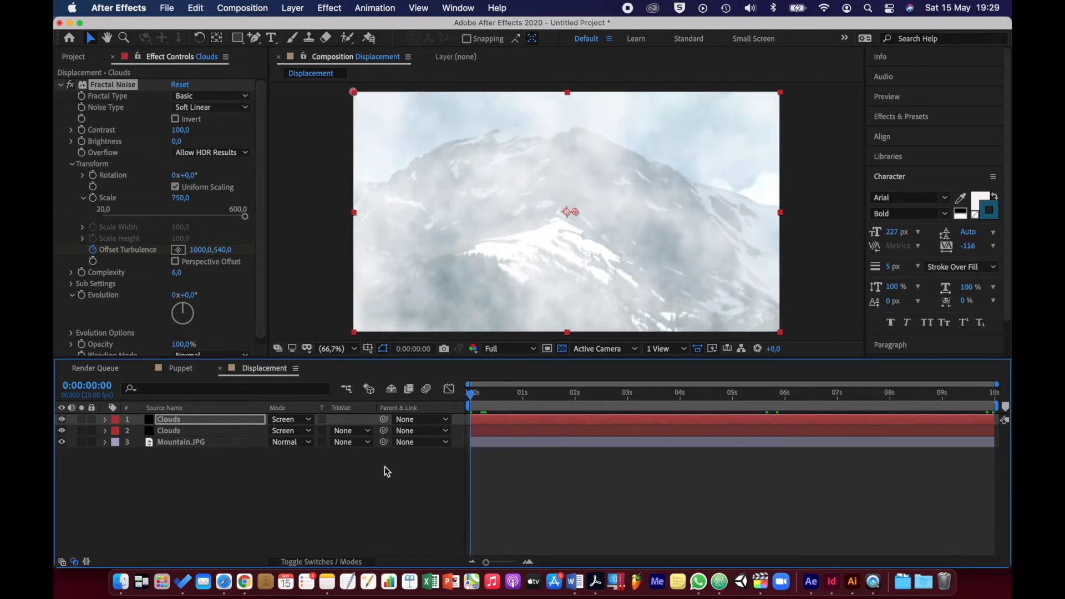
key(space)
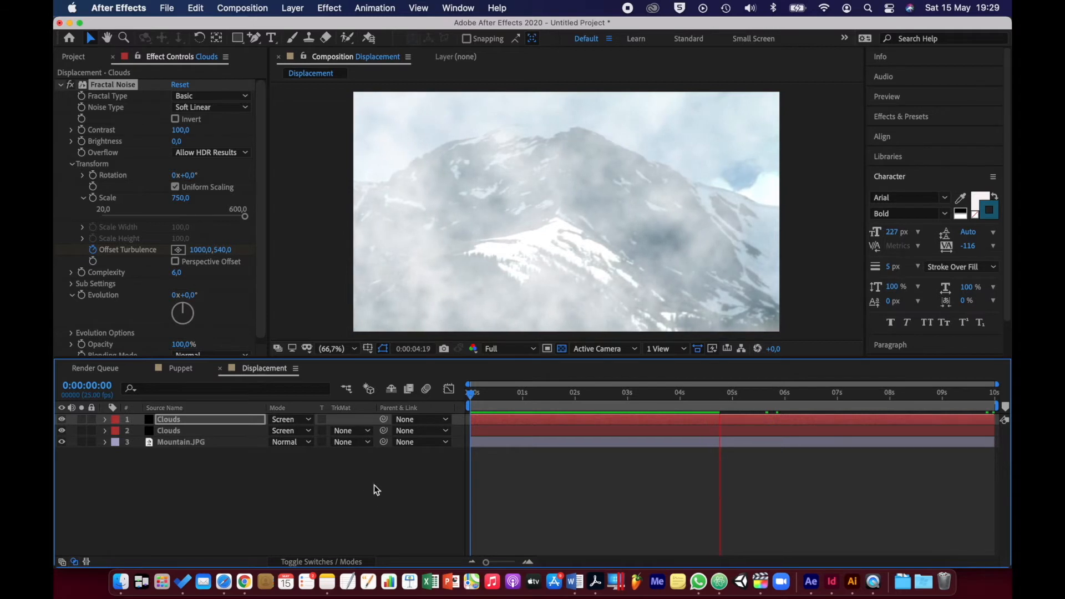
key(space)
key(space)
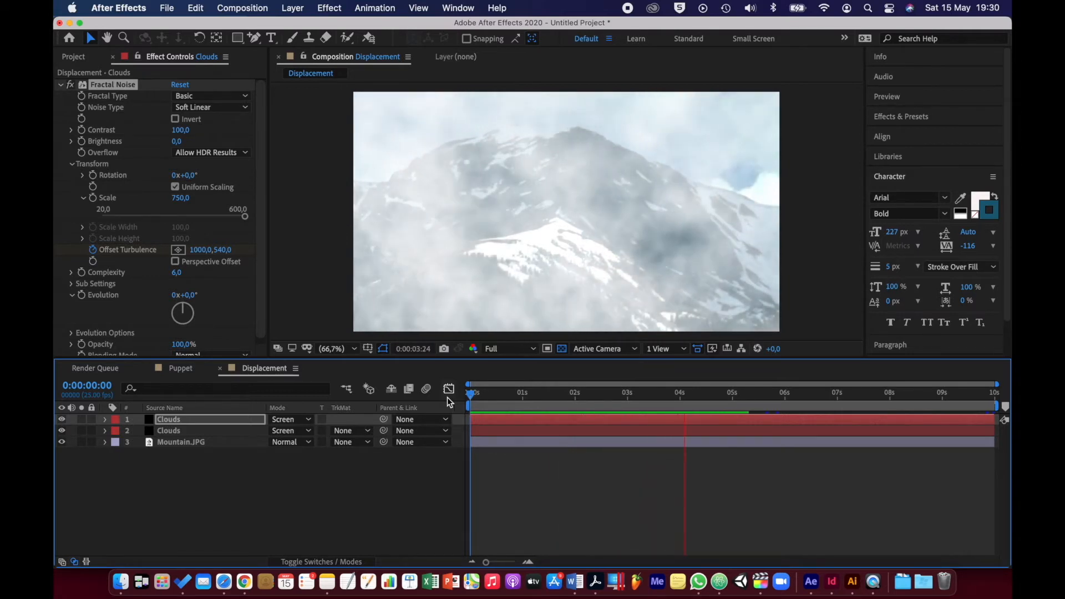
key(space)
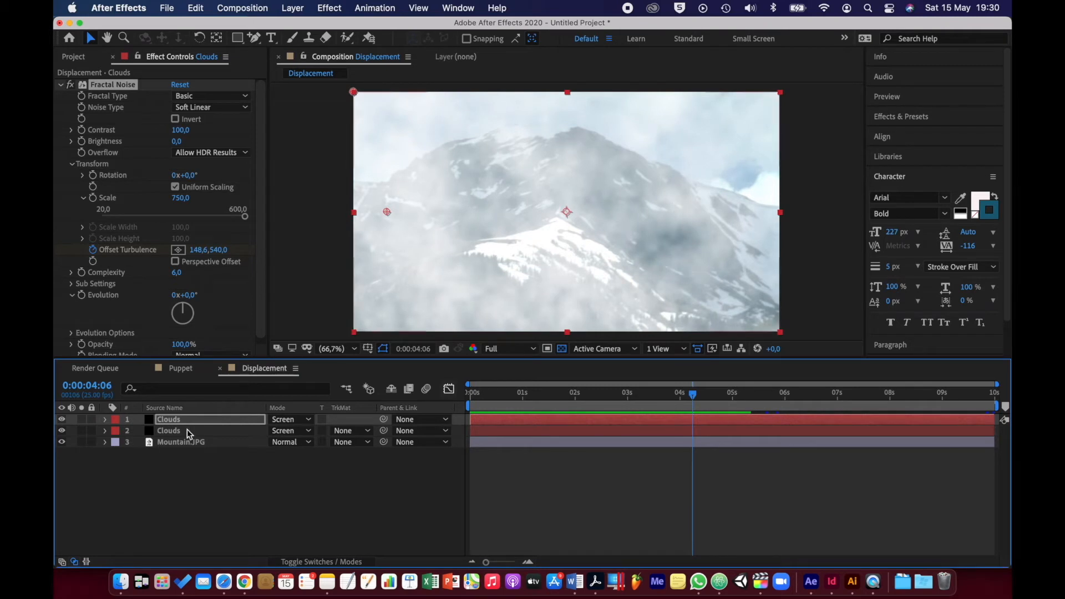
Create a text layer reading BLIZZARD over the mountain and clouds
click(203, 494)
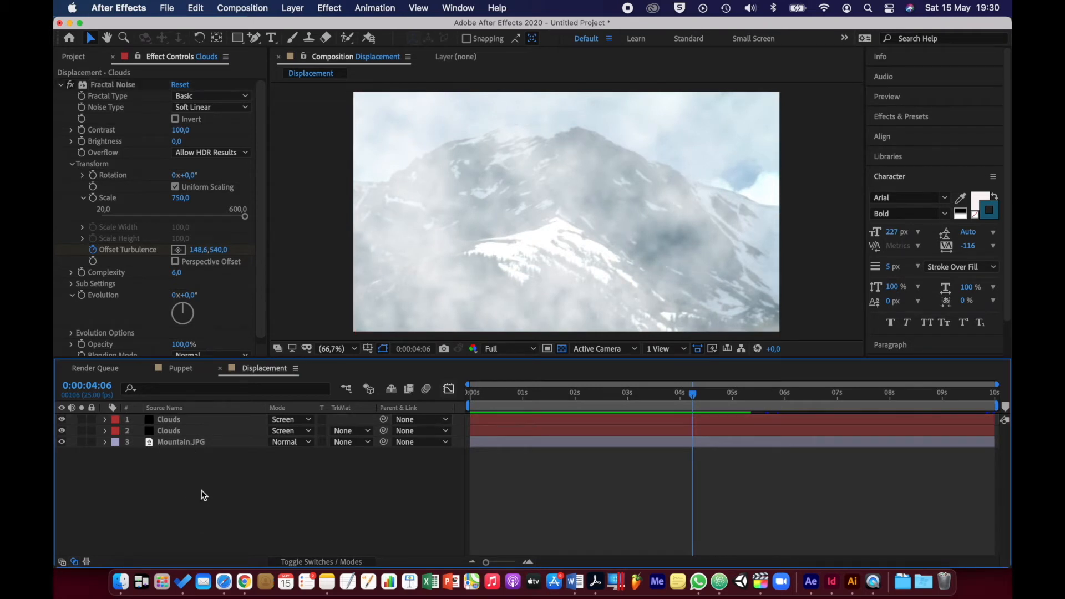
right_click(275, 483)
mouse_move(374, 407)
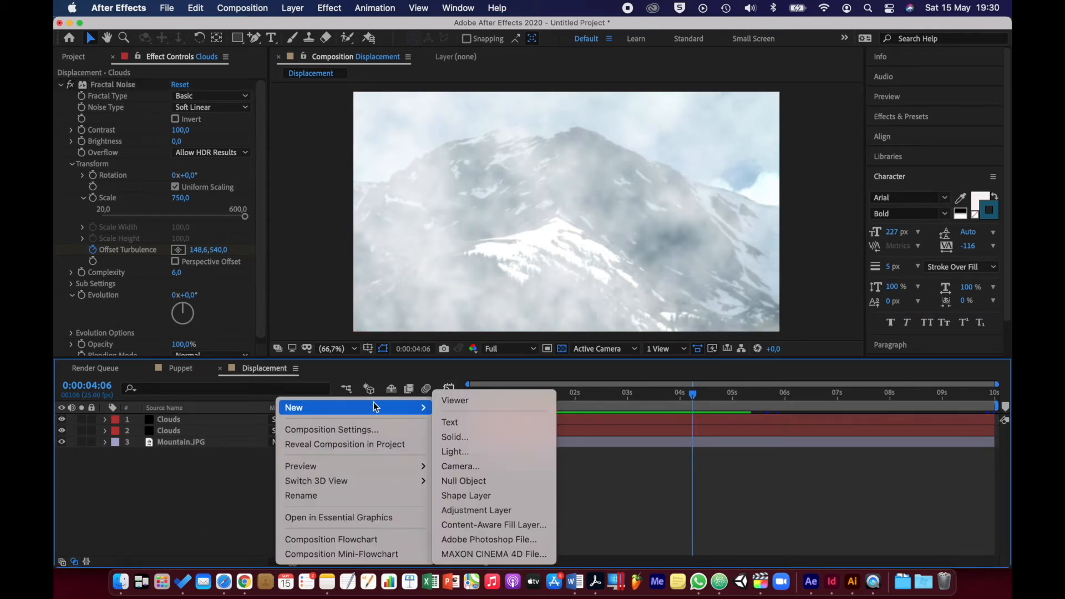
click(448, 420)
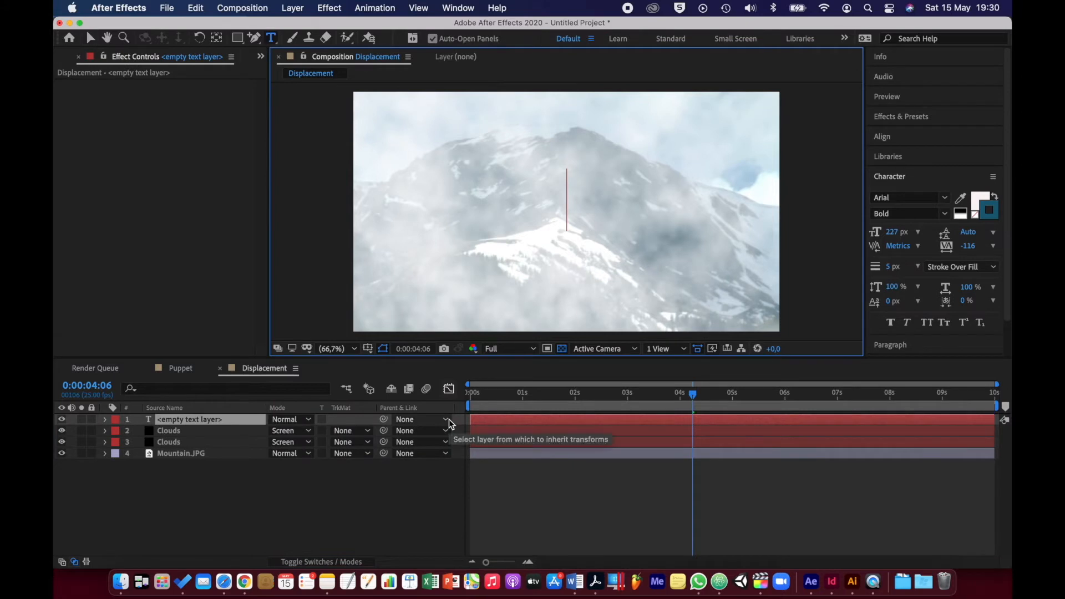
text(BLIZZAR)
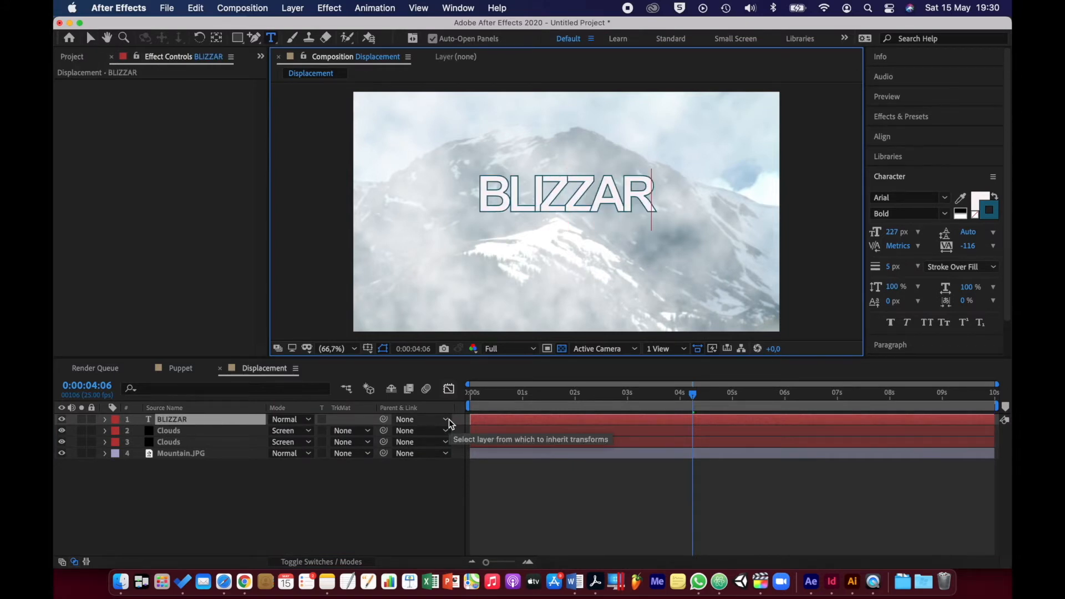
text(DD)
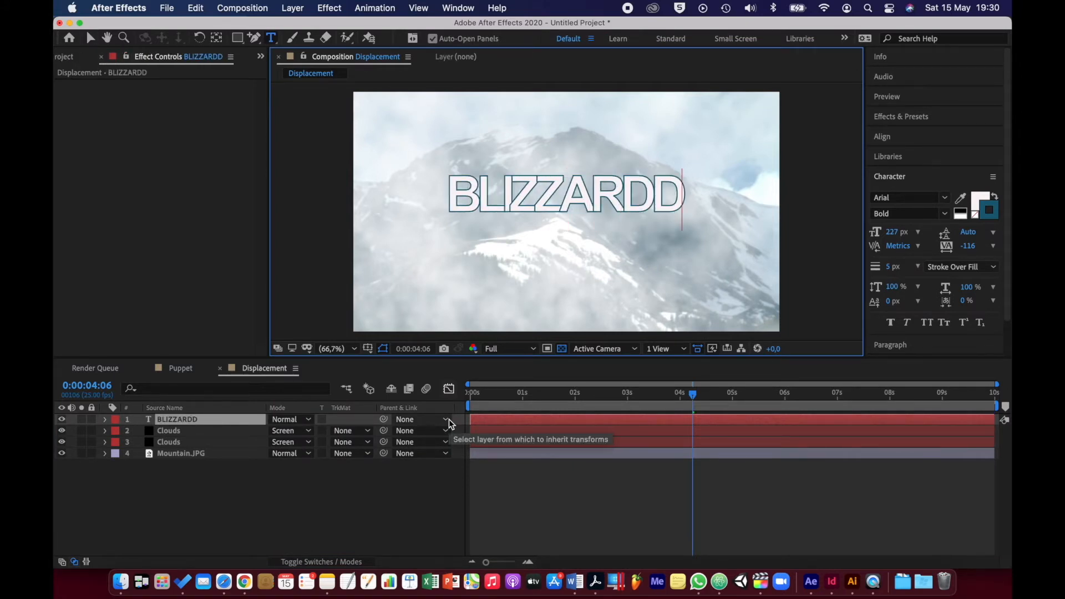
key(BackSpace)
Enlarge the BLIZZARD text to 373 px and move it down to the middle of the frame
key(super+a)
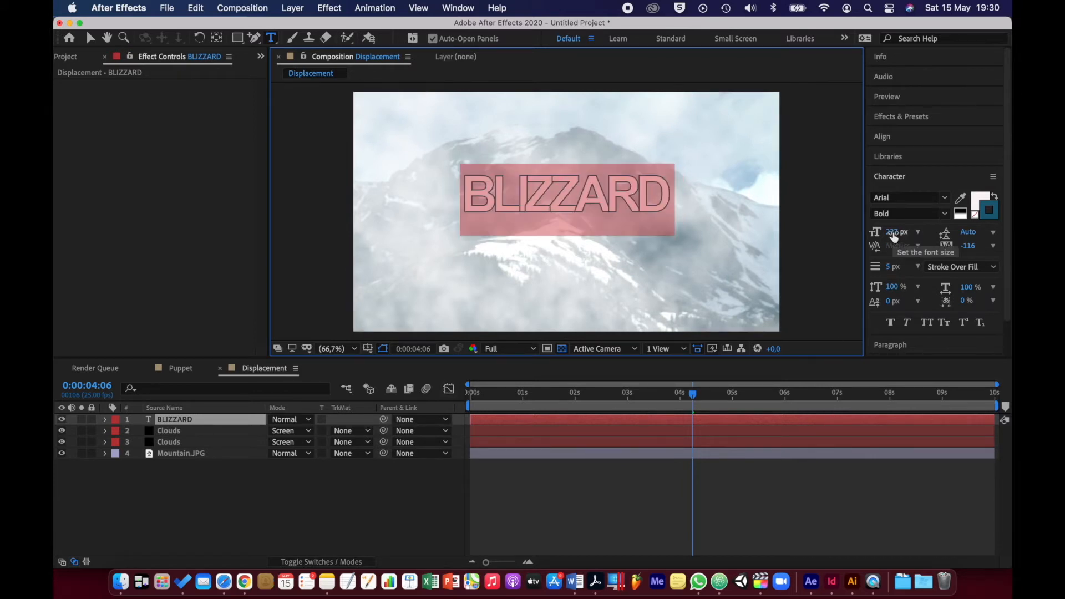
drag(897, 236, 984, 229)
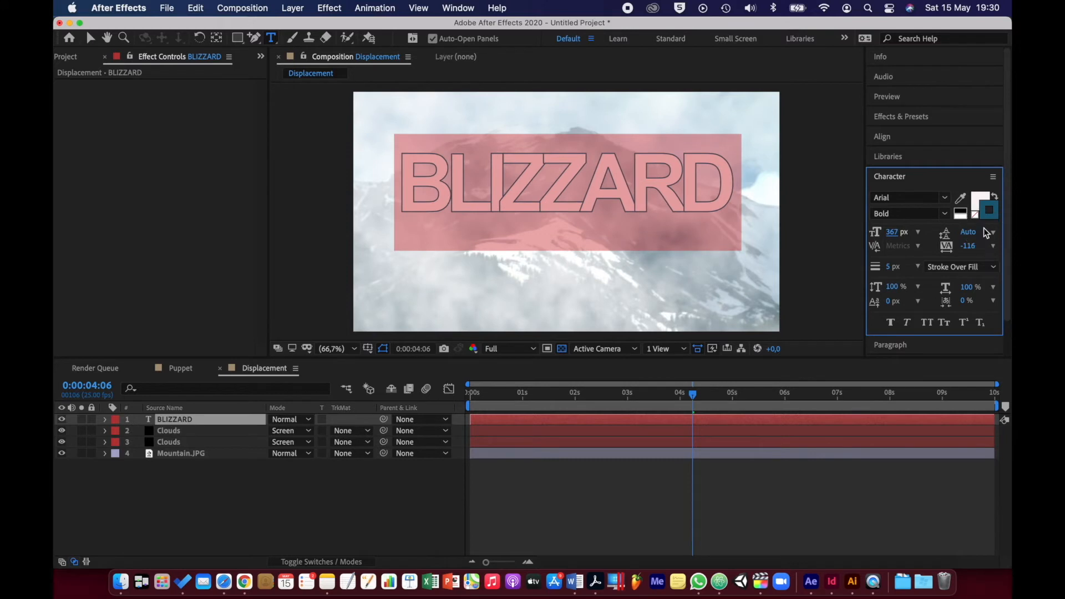
drag(896, 233, 902, 233)
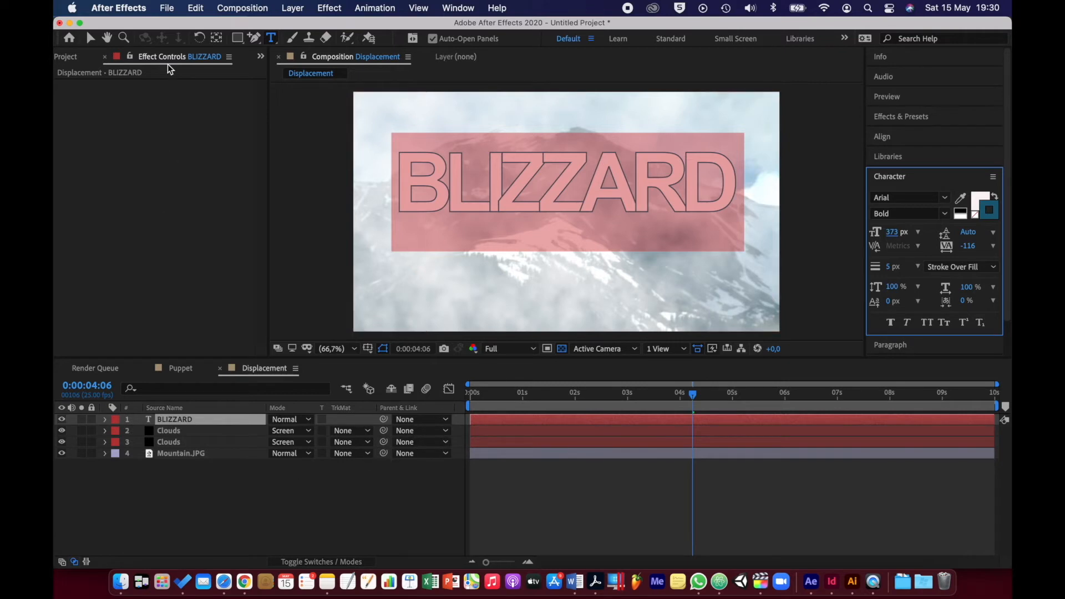
click(90, 38)
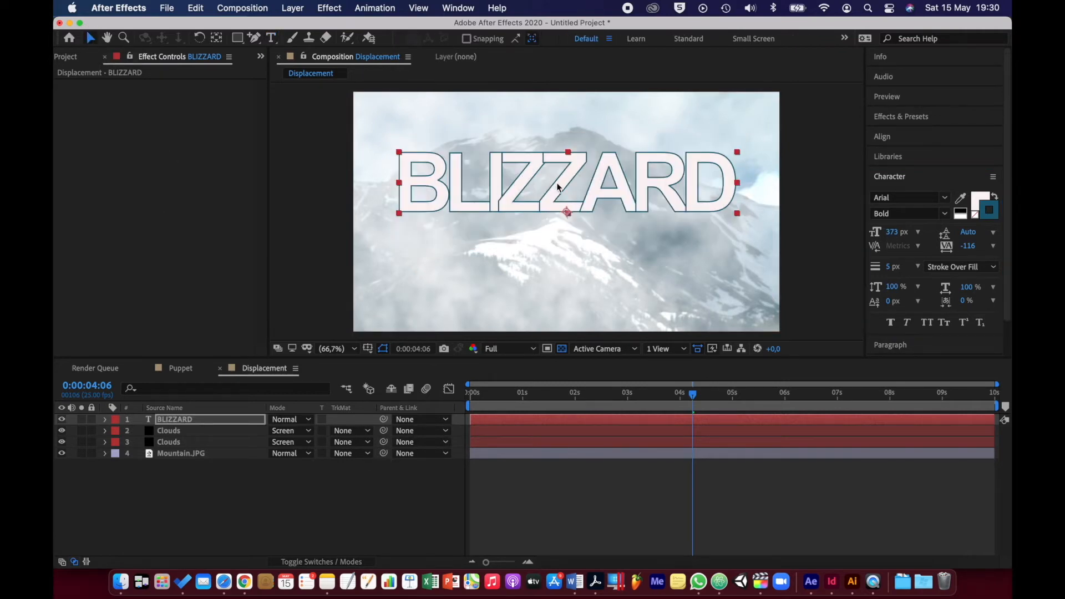
drag(564, 184, 569, 211)
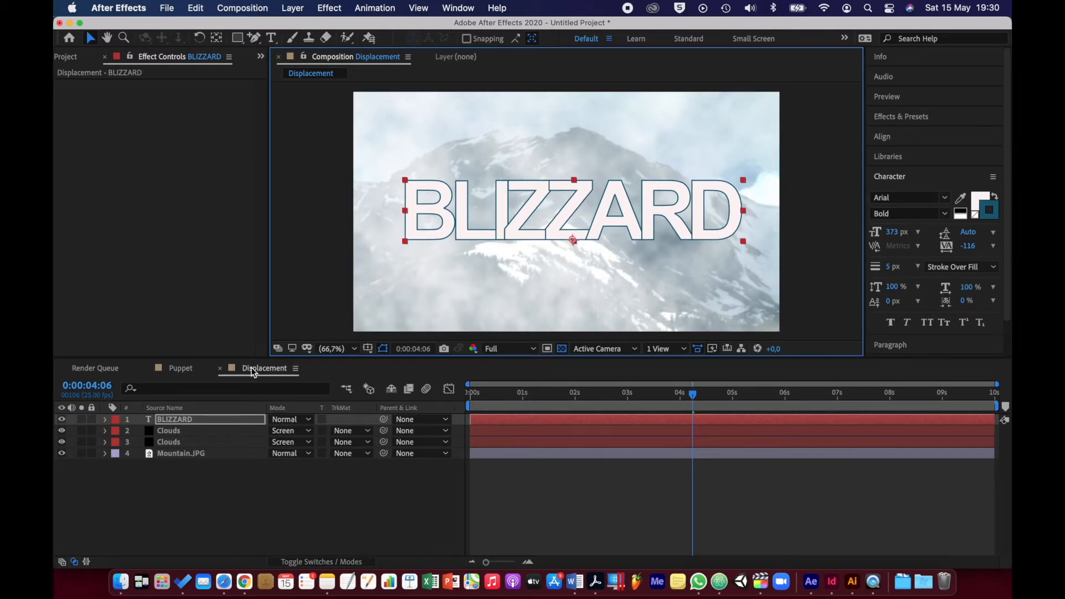
click(222, 517)
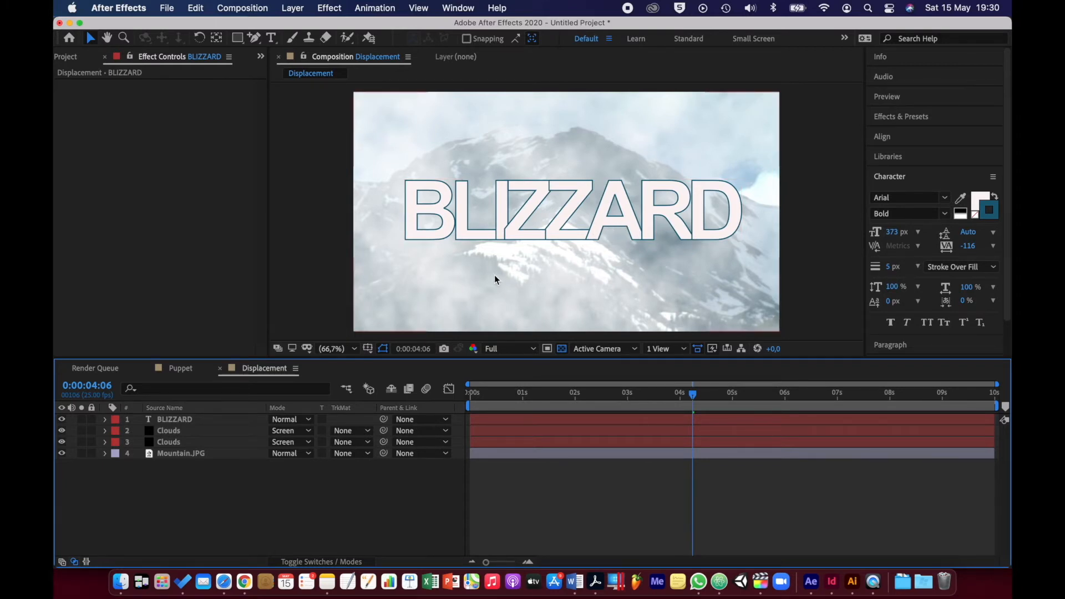
Duplicate the lower Clouds layer and place the copy beneath the Mountain.JPG layer
click(171, 442)
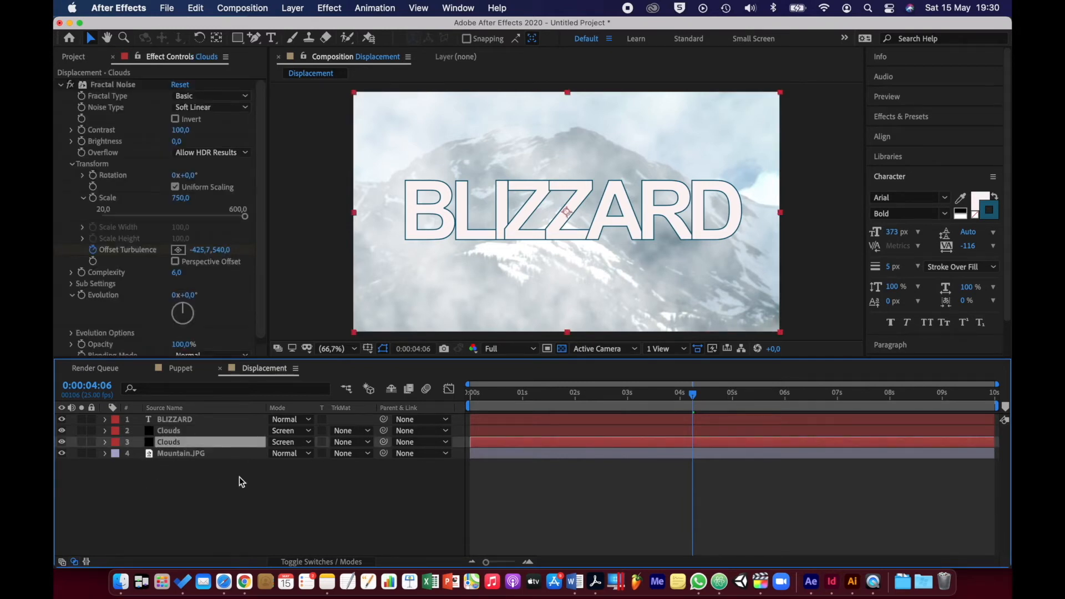
key(super+d)
drag(202, 441, 201, 471)
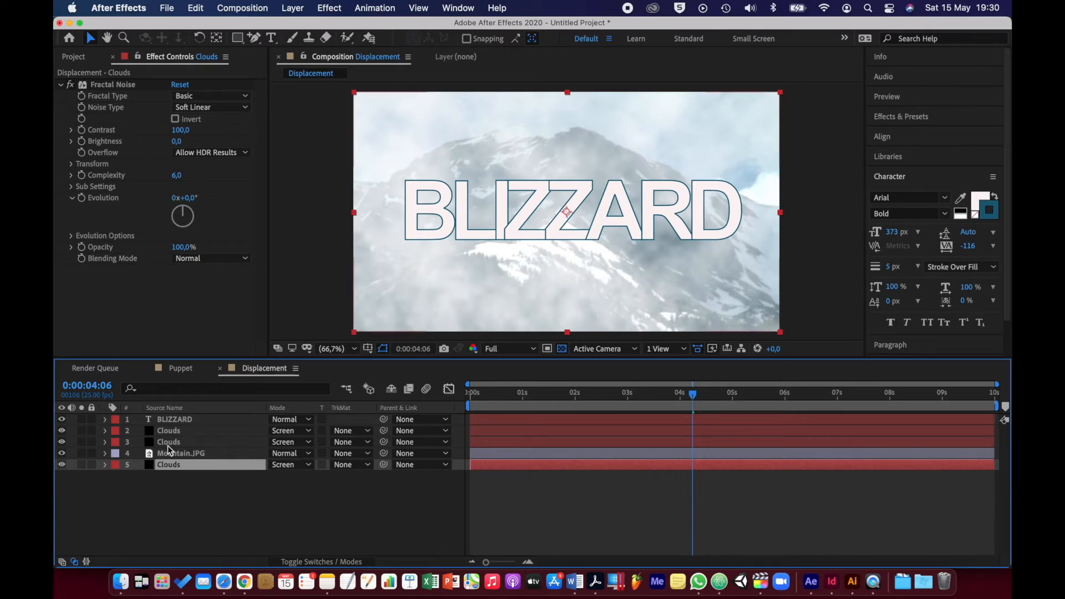
Pre-compose the bottom Clouds layer as "Displacemment Map", moving all attributes into the new composition
right_click(195, 467)
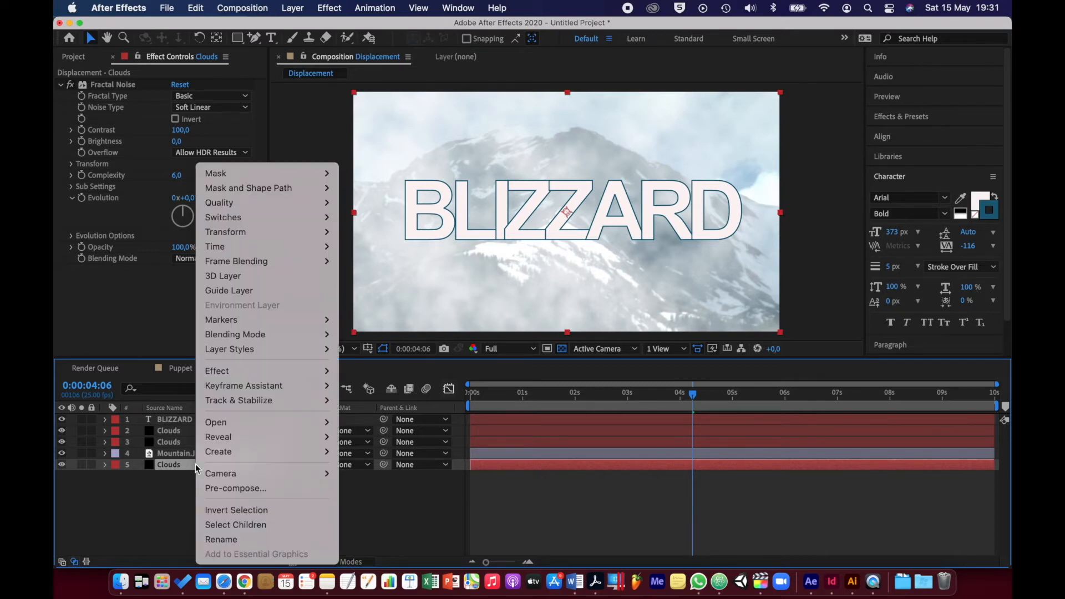
click(219, 488)
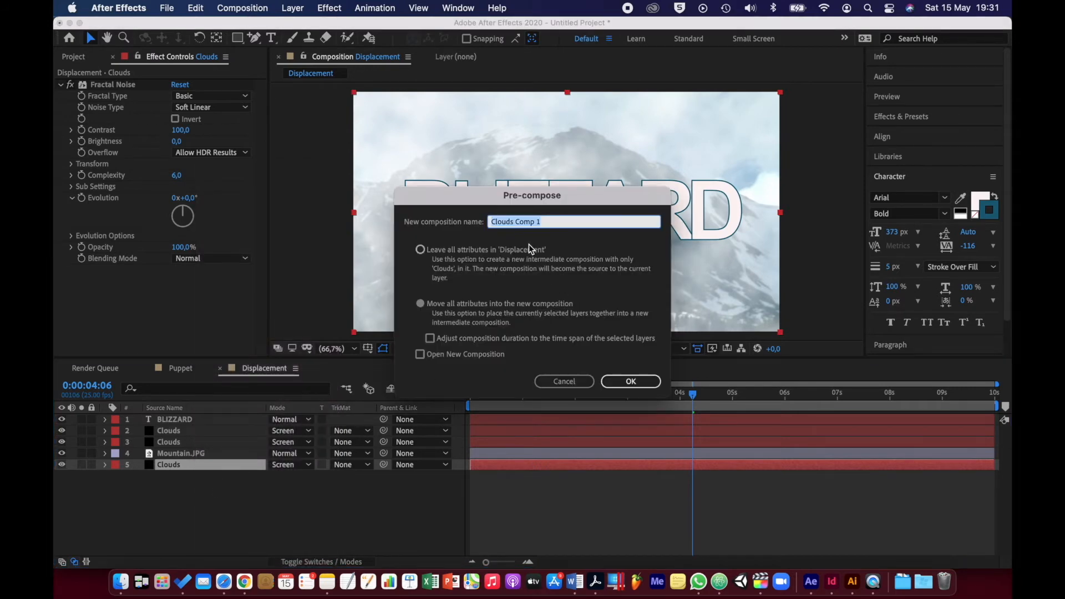
text(Displacemment Map)
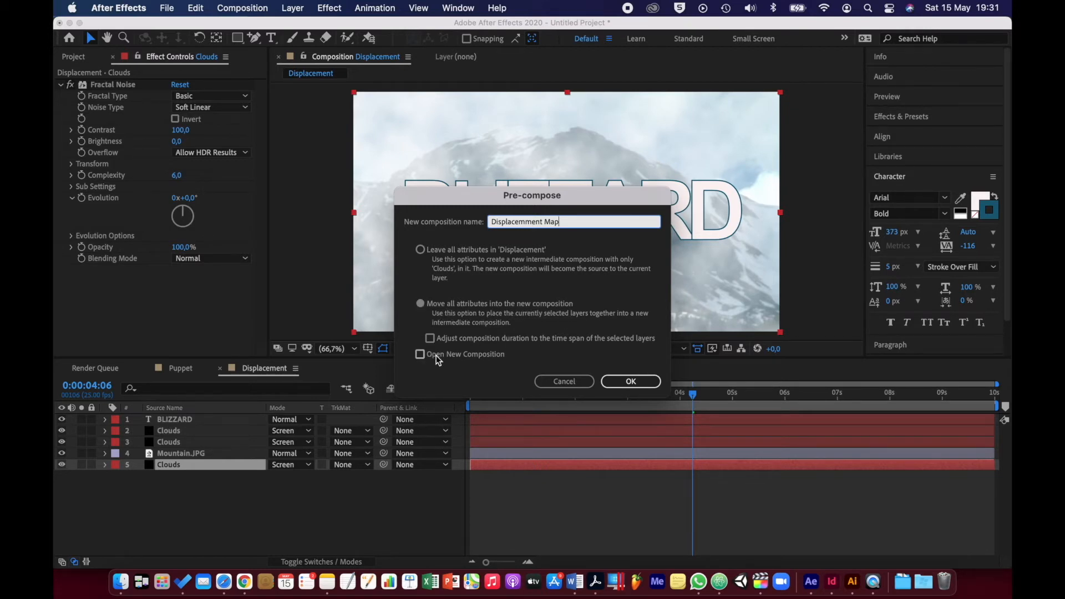
click(631, 381)
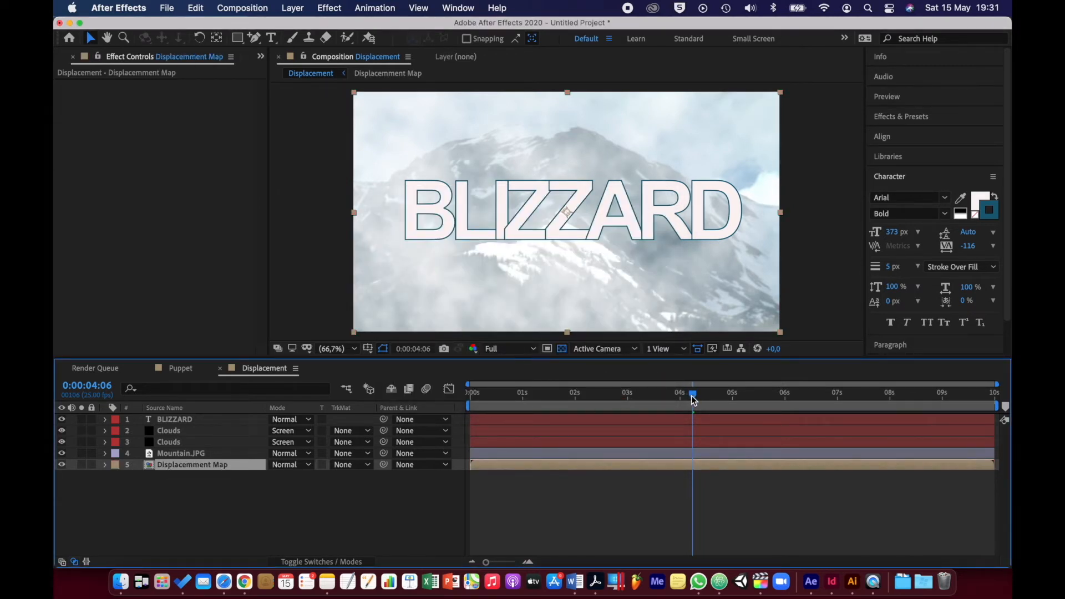
Return to the first frame and apply the Displacement Map effect to the BLIZZARD text layer
drag(692, 394, 450, 409)
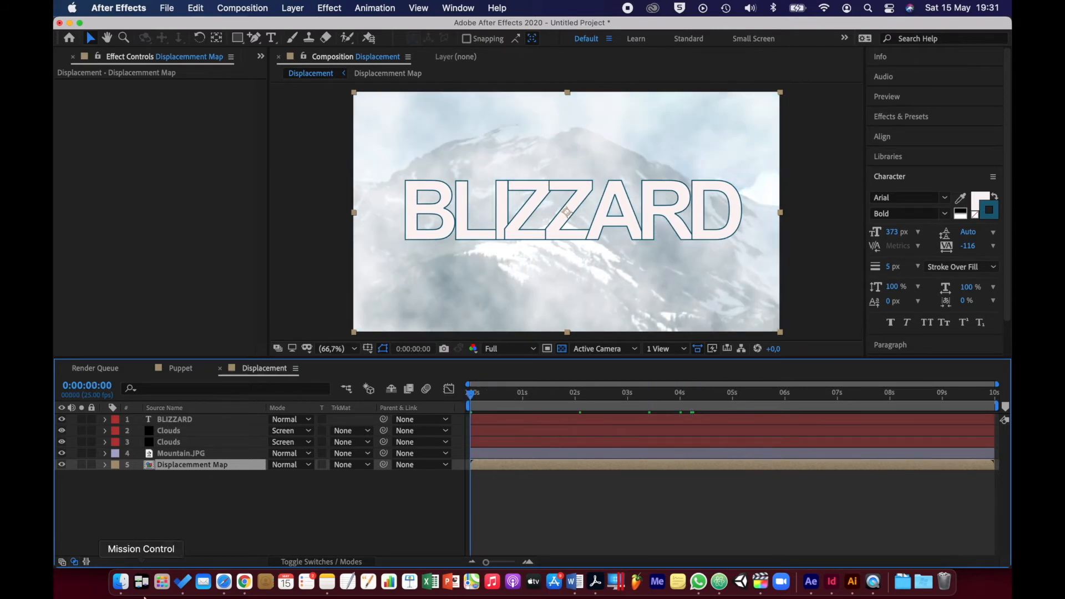
click(171, 420)
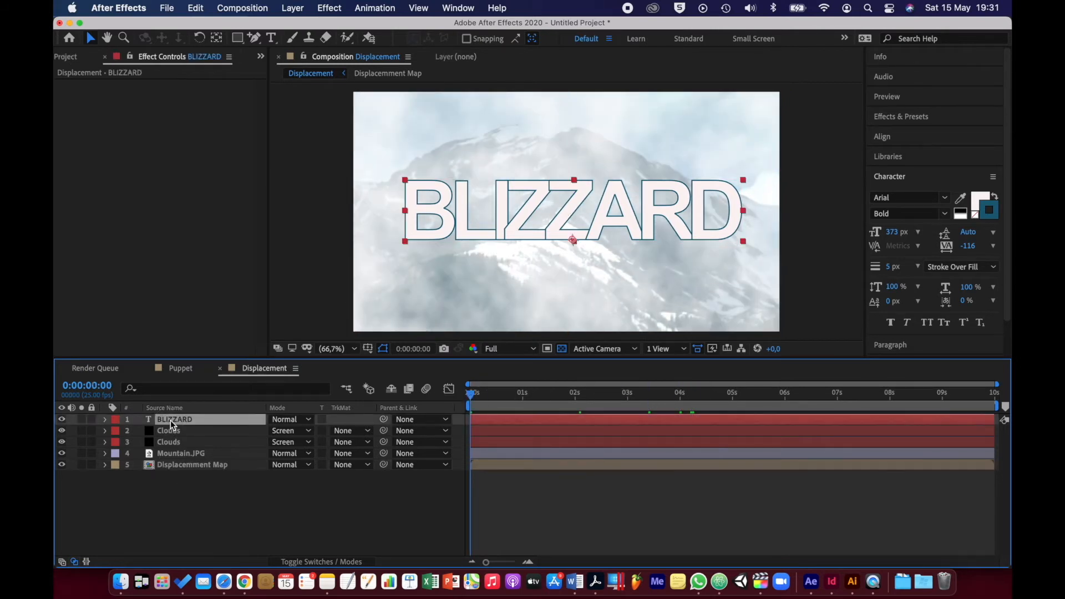
right_click(170, 420)
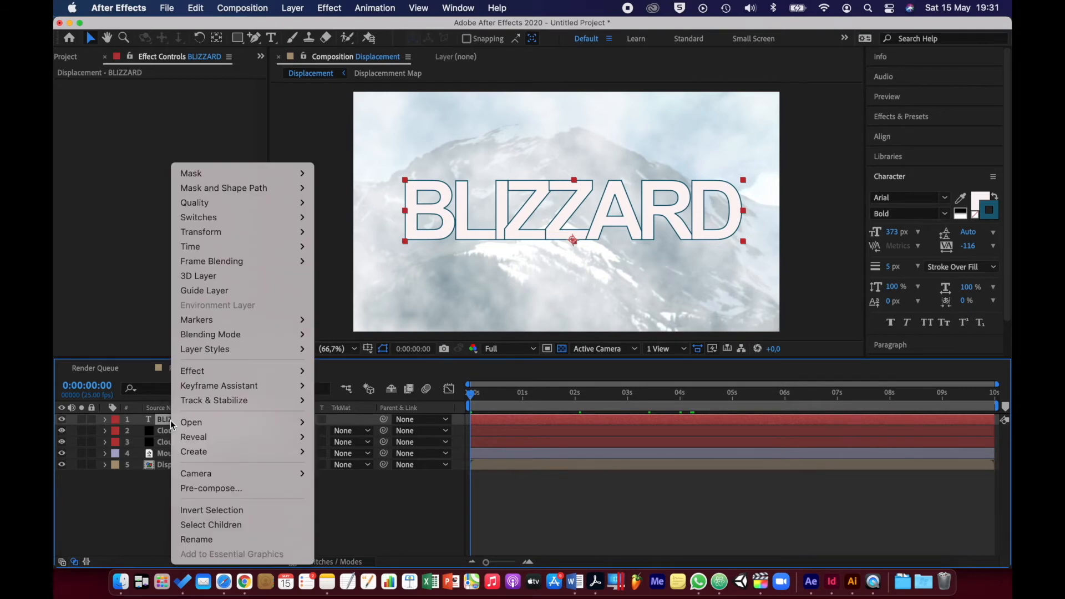
mouse_move(257, 371)
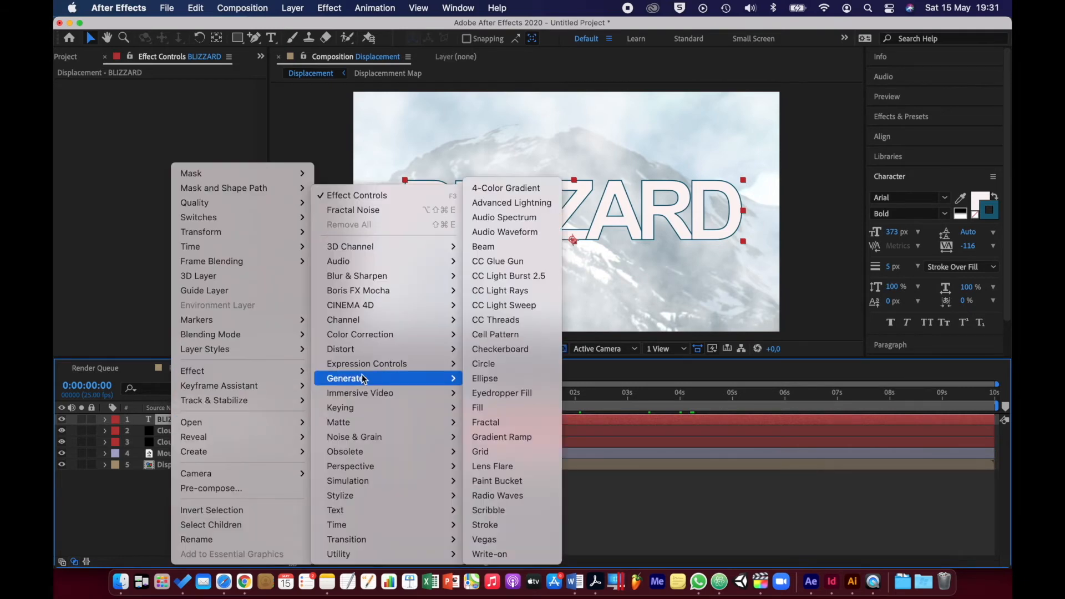
mouse_move(382, 351)
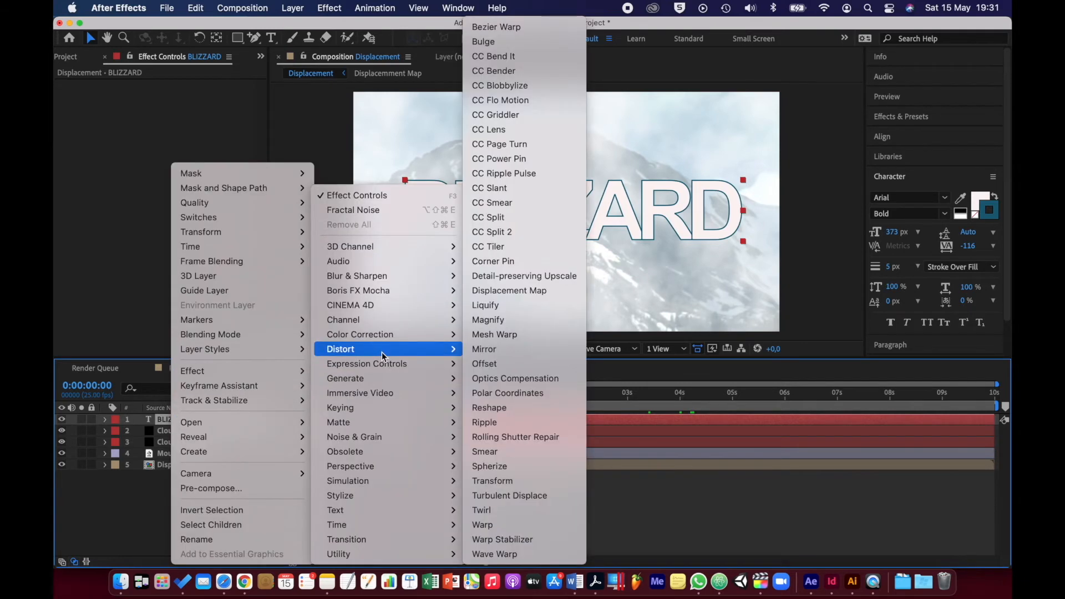
click(530, 291)
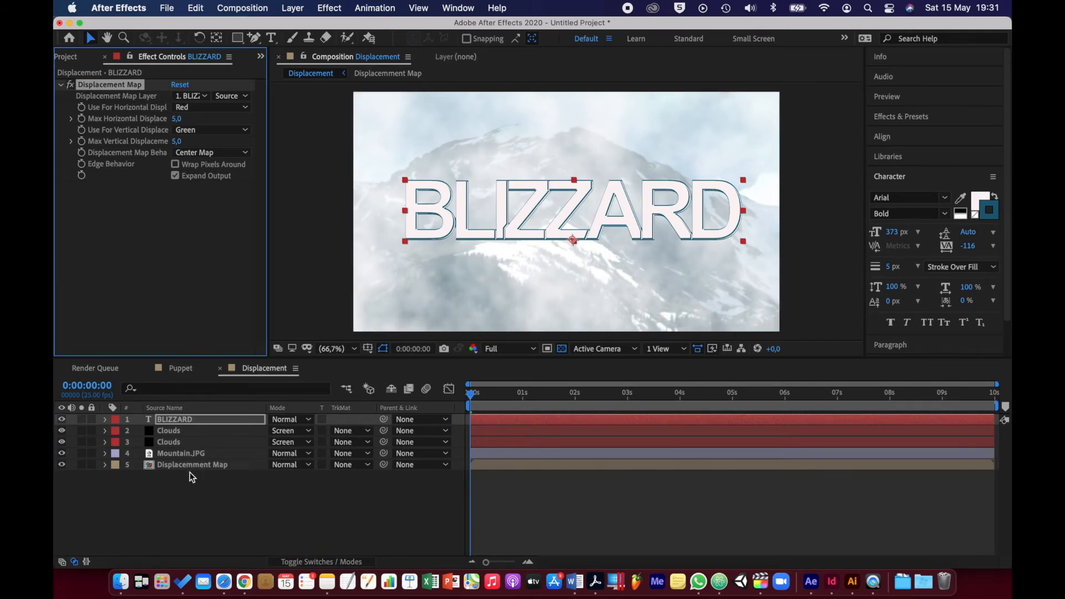
Use the Displacemment Map layer as the effect's map, with Luminance driving both horizontal and vertical displacement
click(191, 97)
click(214, 192)
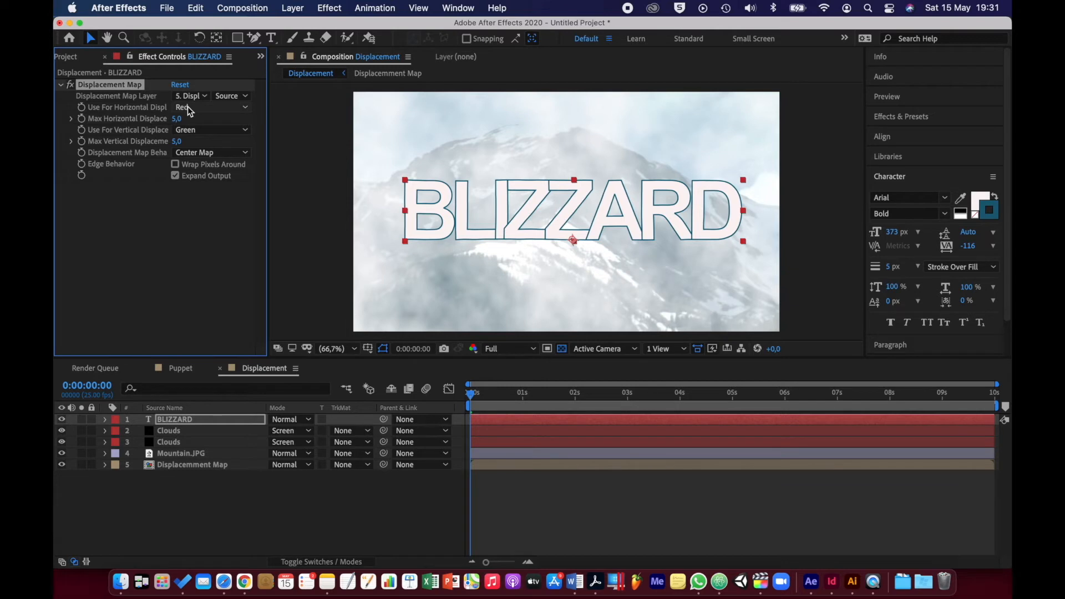
click(187, 106)
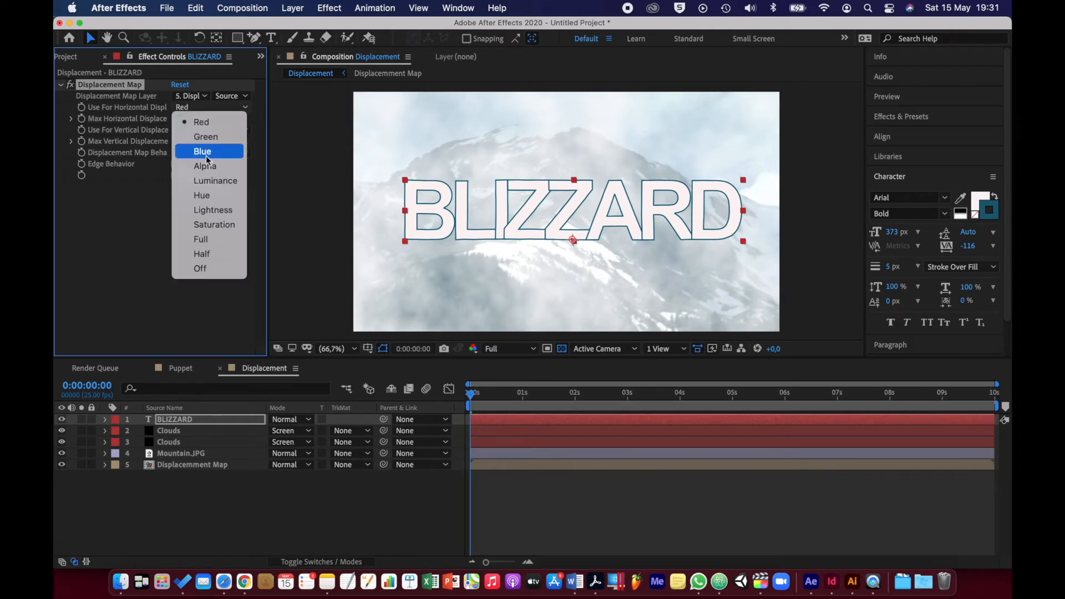
click(215, 182)
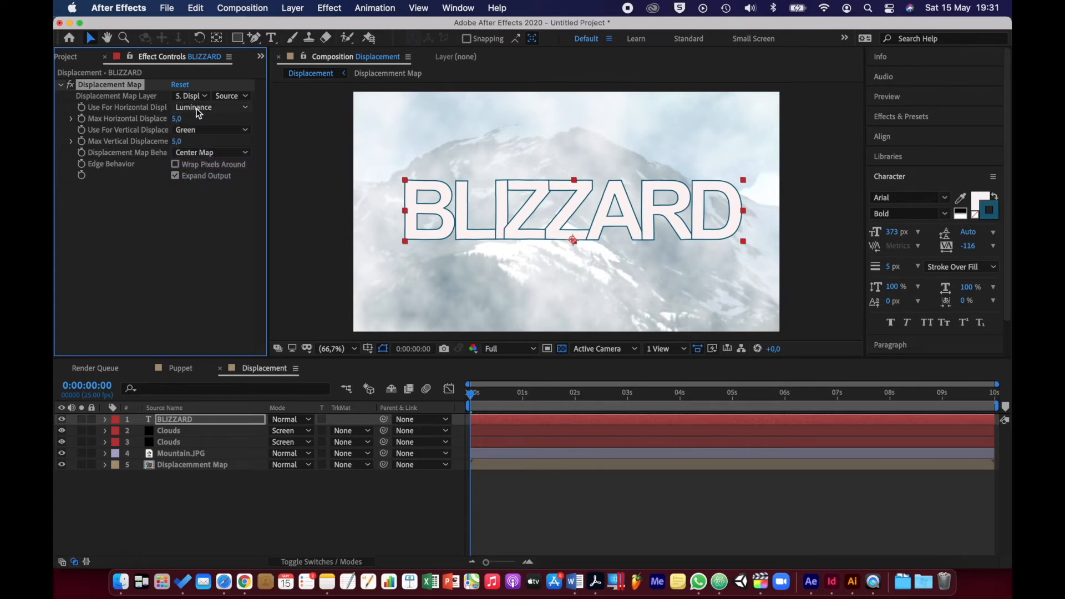
click(200, 131)
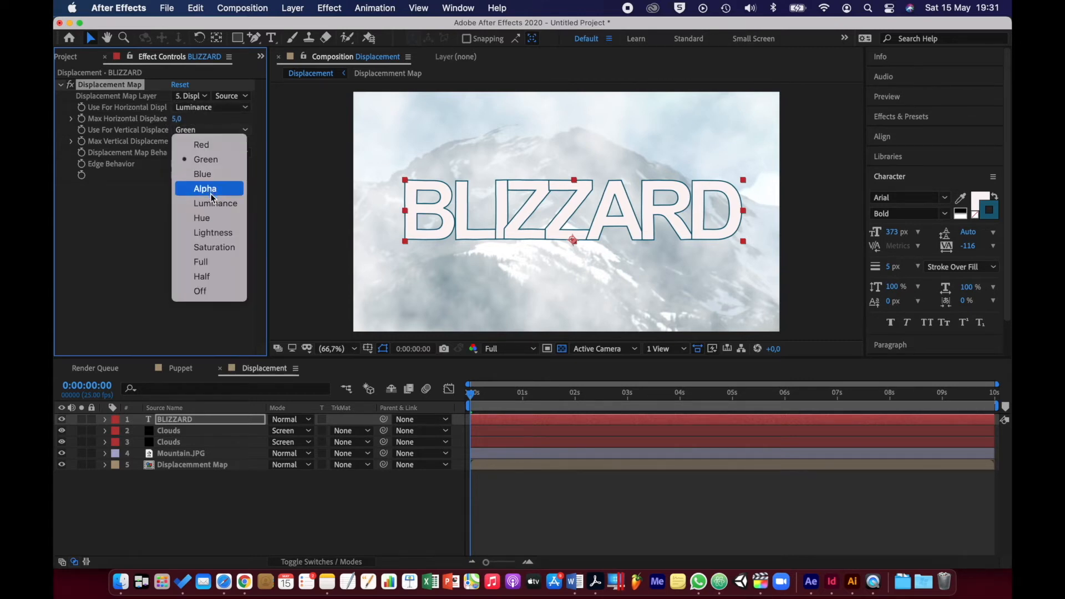
click(212, 207)
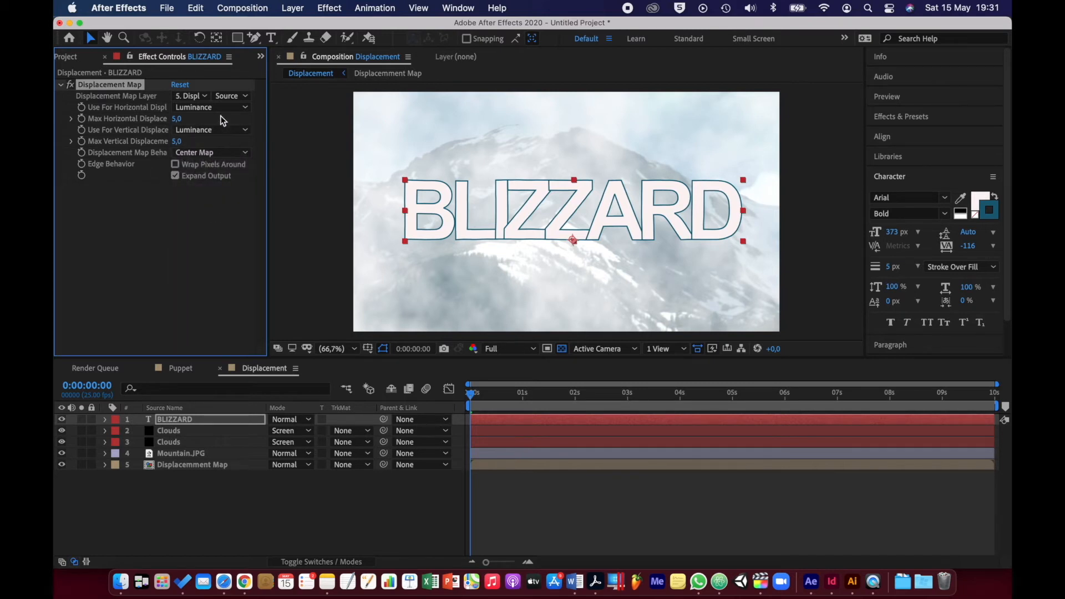
Set the Displacement Map effect's maximum horizontal displacement to 10 and its maximum vertical displacement to 120
mouse_move(178, 119)
mouse_down()
mouse_move(209, 118)
mouse_move(189, 121)
mouse_up()
click(183, 120)
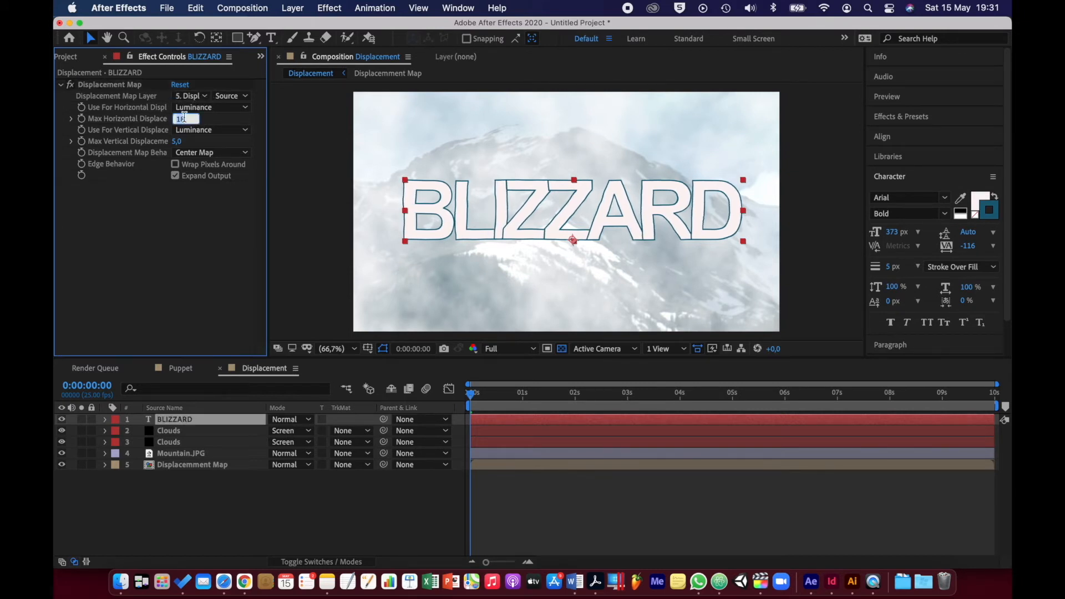
text(18)
text(10)
key(Return)
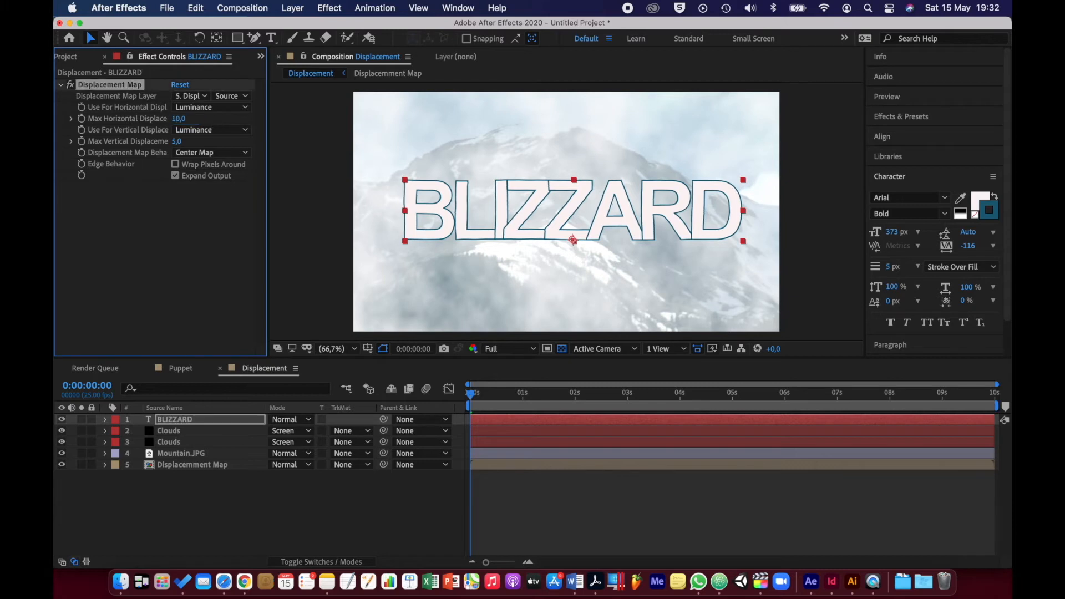
drag(176, 144, 244, 139)
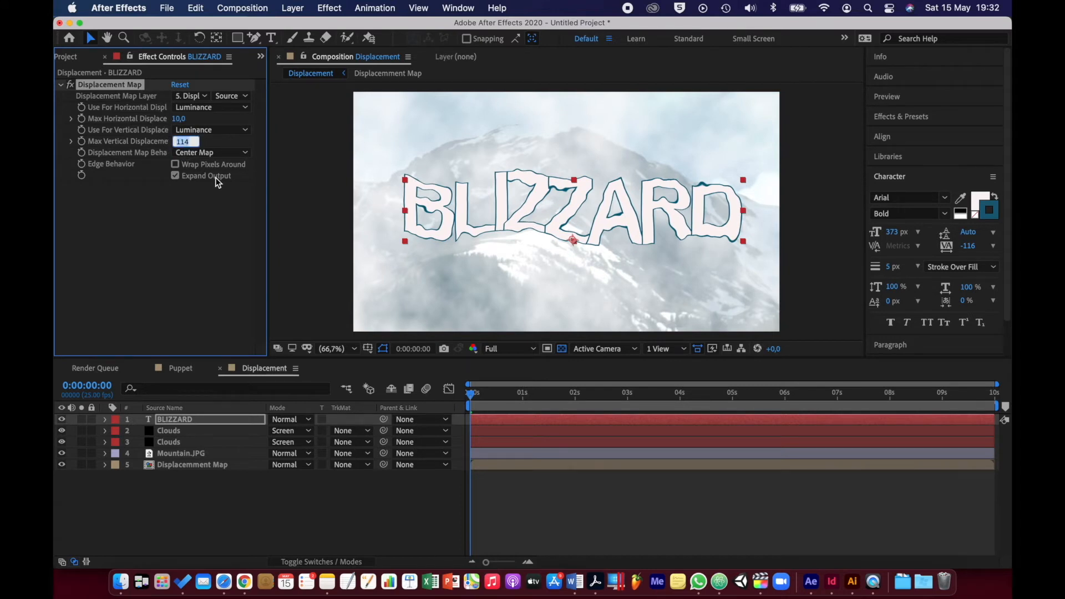
text(120)
key(Return)
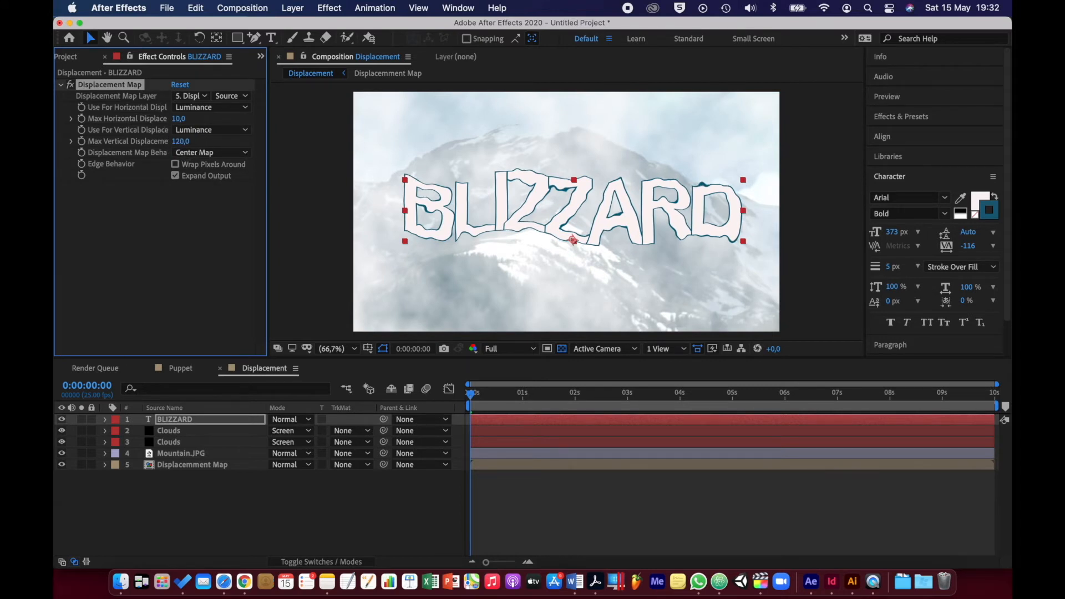
Preview the displaced BLIZZARD text animation from the first frame, then go back near the start
drag(490, 397, 457, 397)
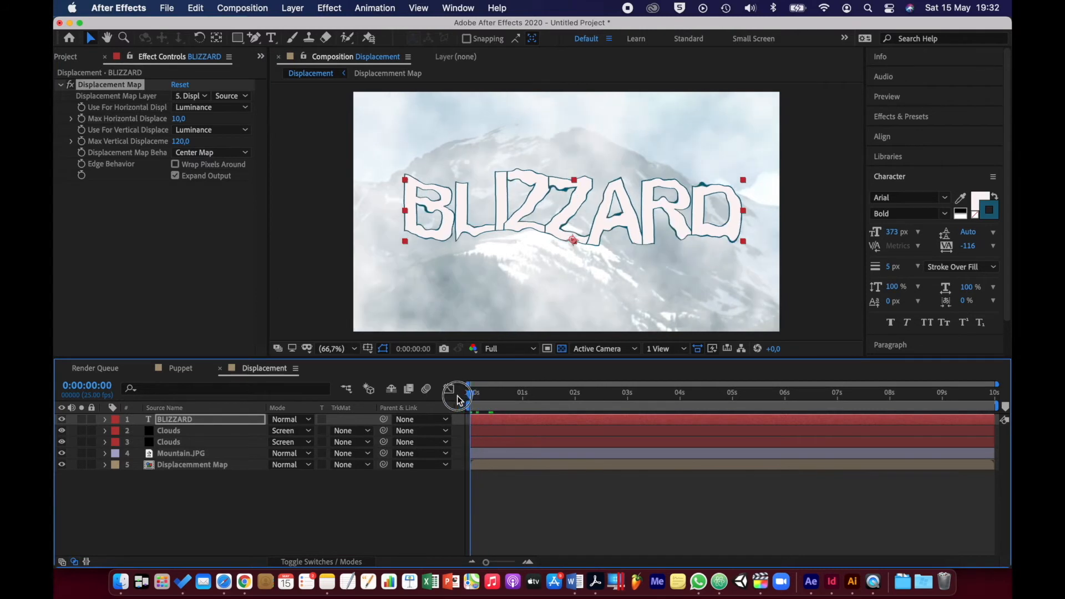
key(space)
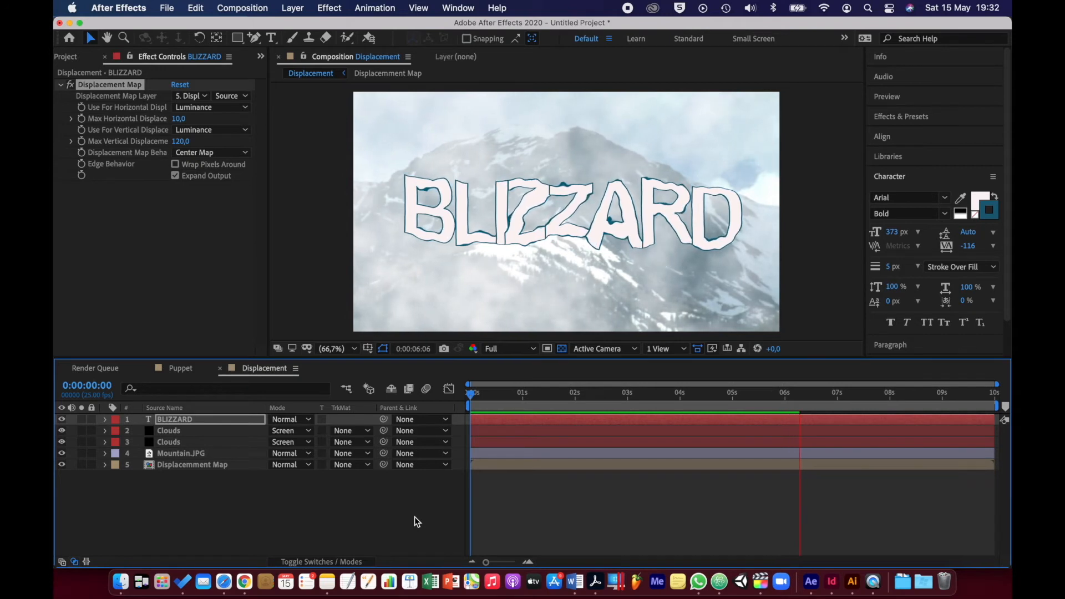
click(475, 395)
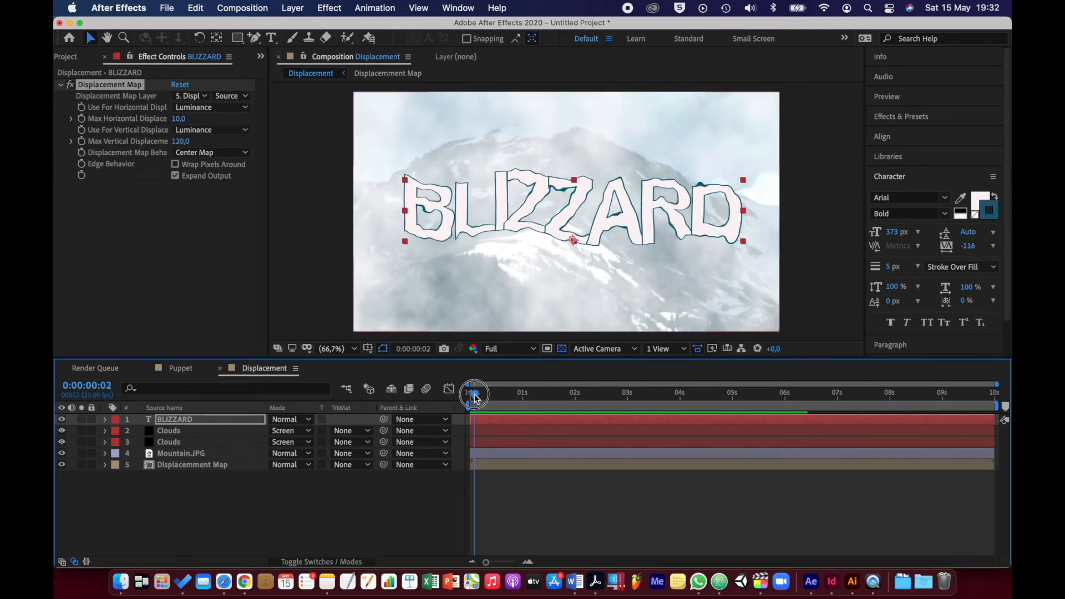
Play back the displaced BLIZZARD animation, move to 0:00:02:22 and look briefly at the Puppet composition before returning to Displacement
key(space)
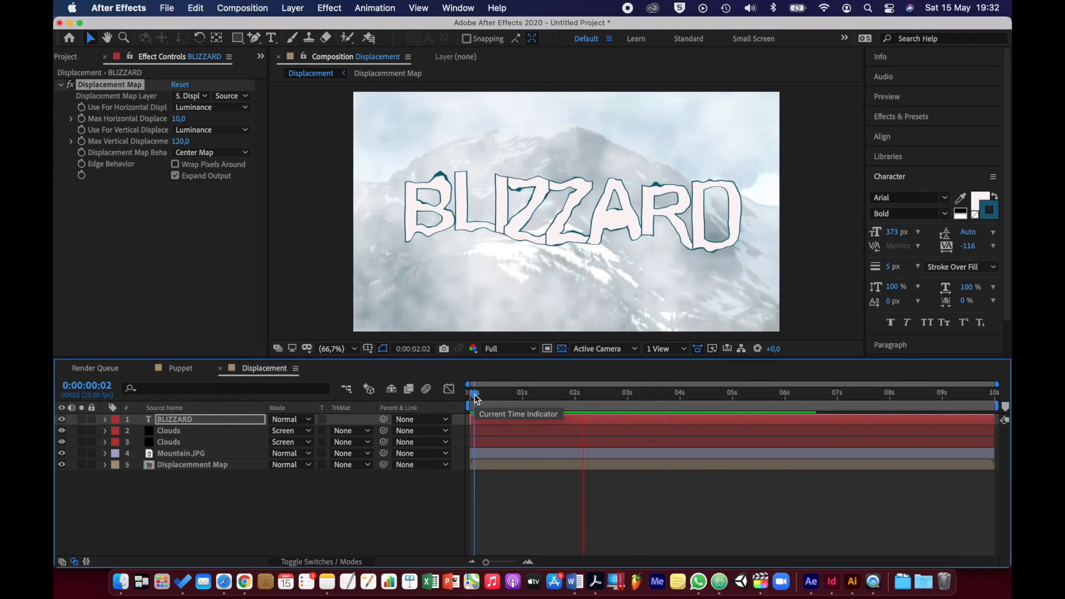
key(space)
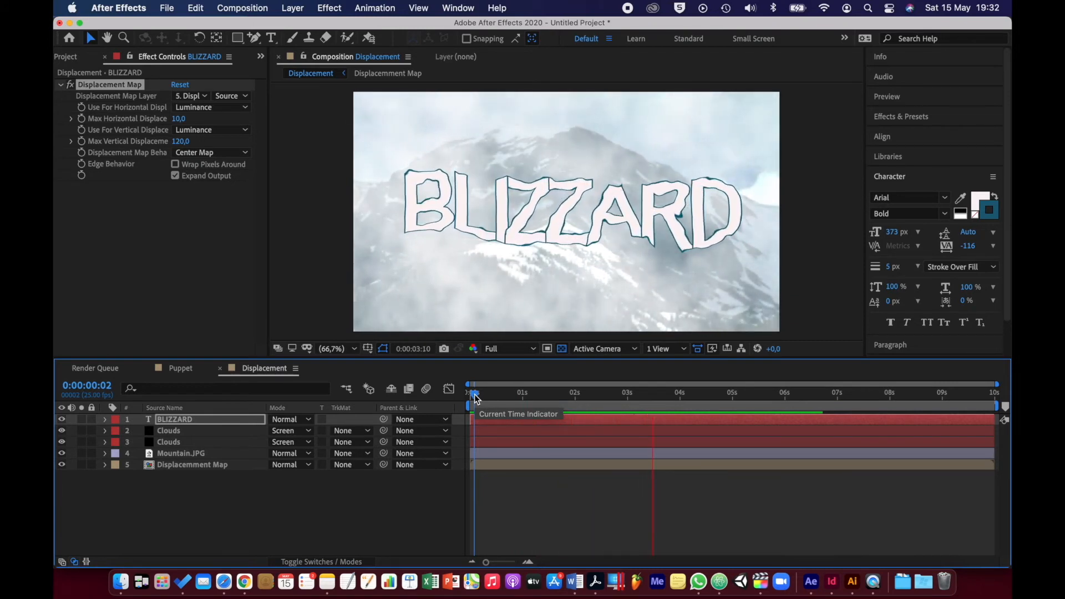
drag(655, 399, 625, 401)
click(365, 515)
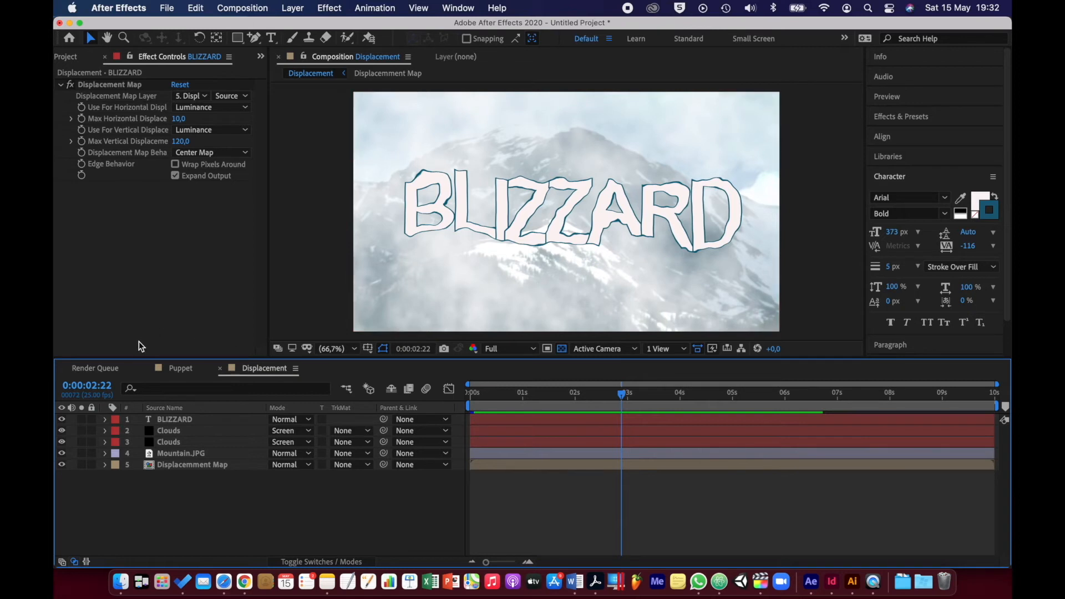
click(180, 367)
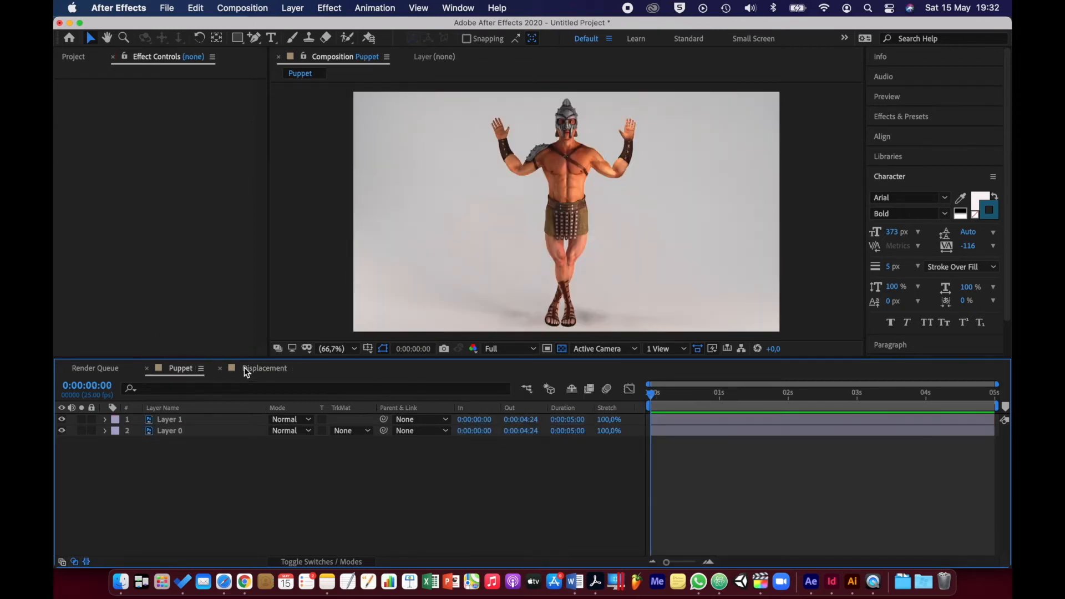
click(264, 369)
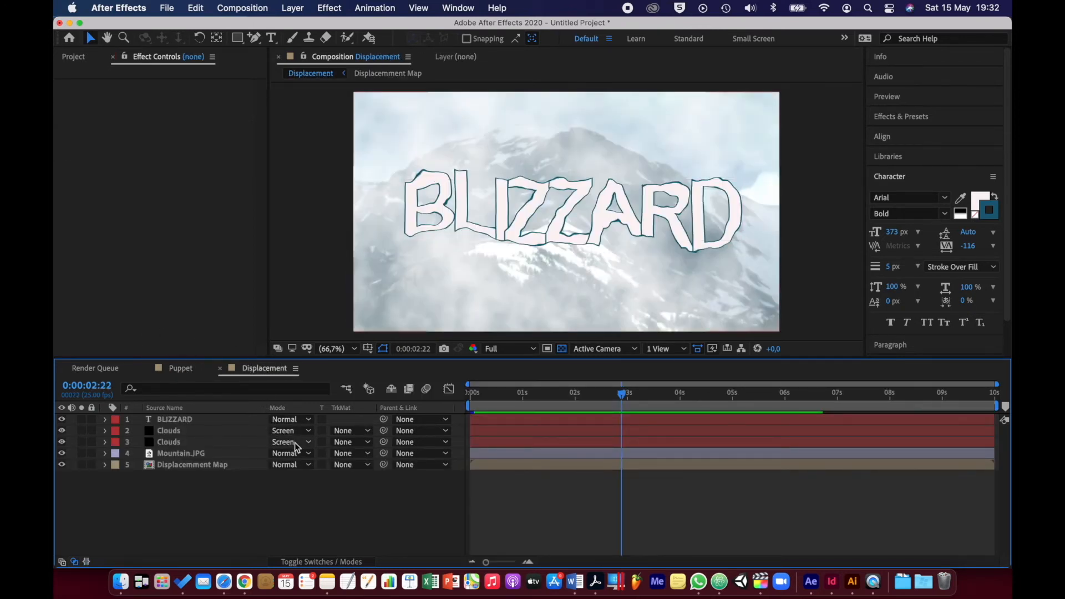
Import Brick_Wall.jpg into the project as footage
click(74, 57)
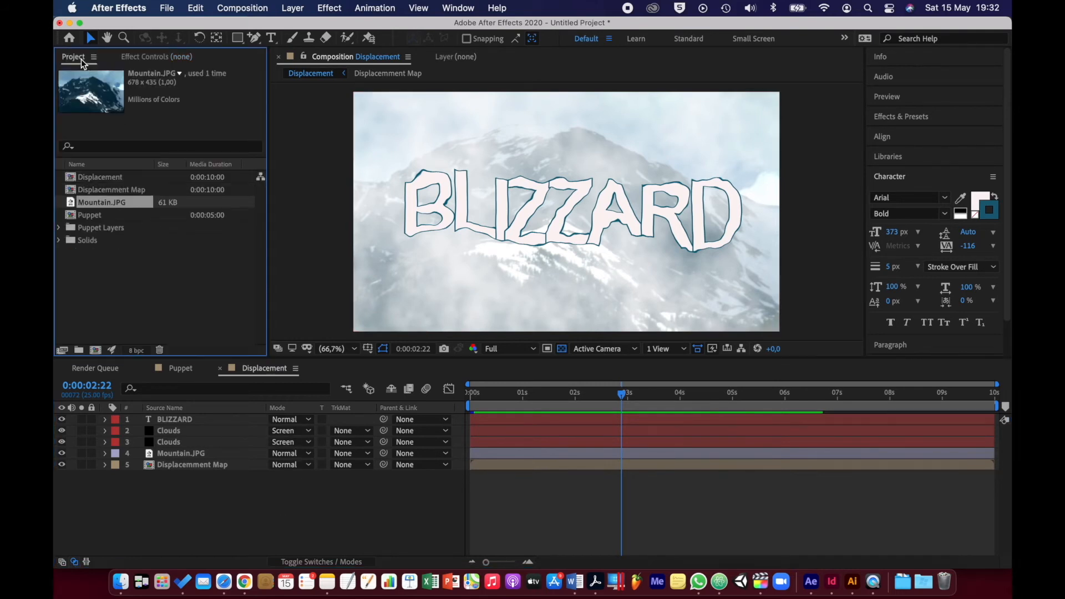
click(169, 287)
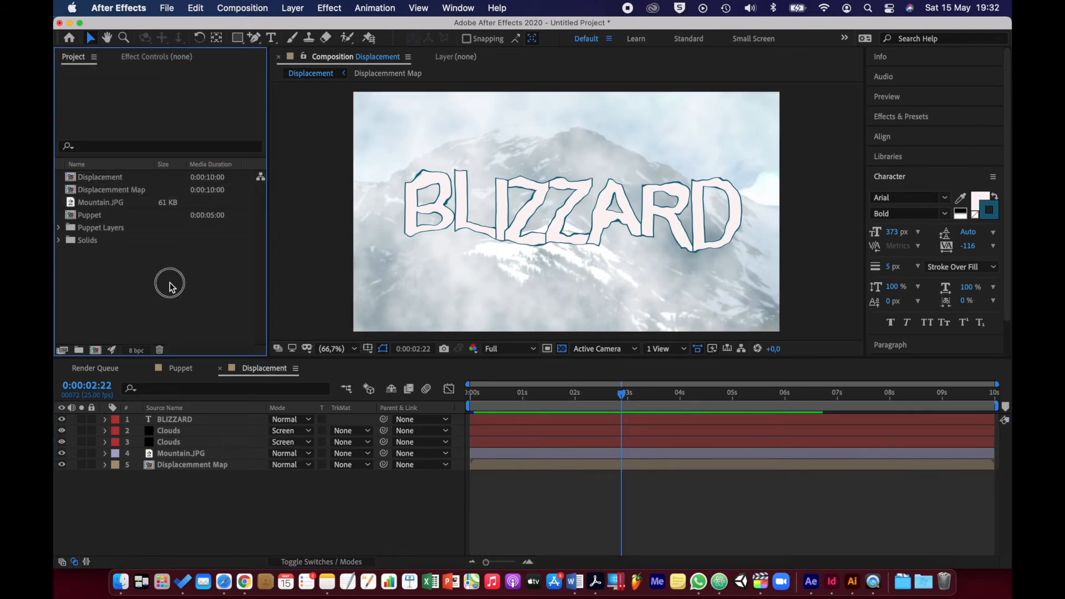
double_click(133, 283)
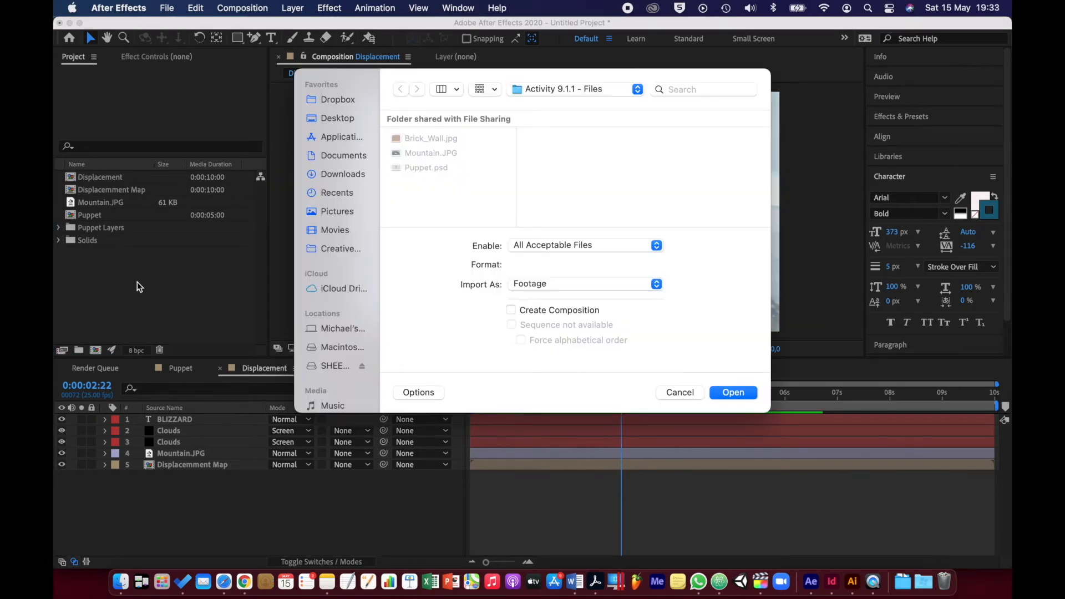
click(442, 142)
click(733, 392)
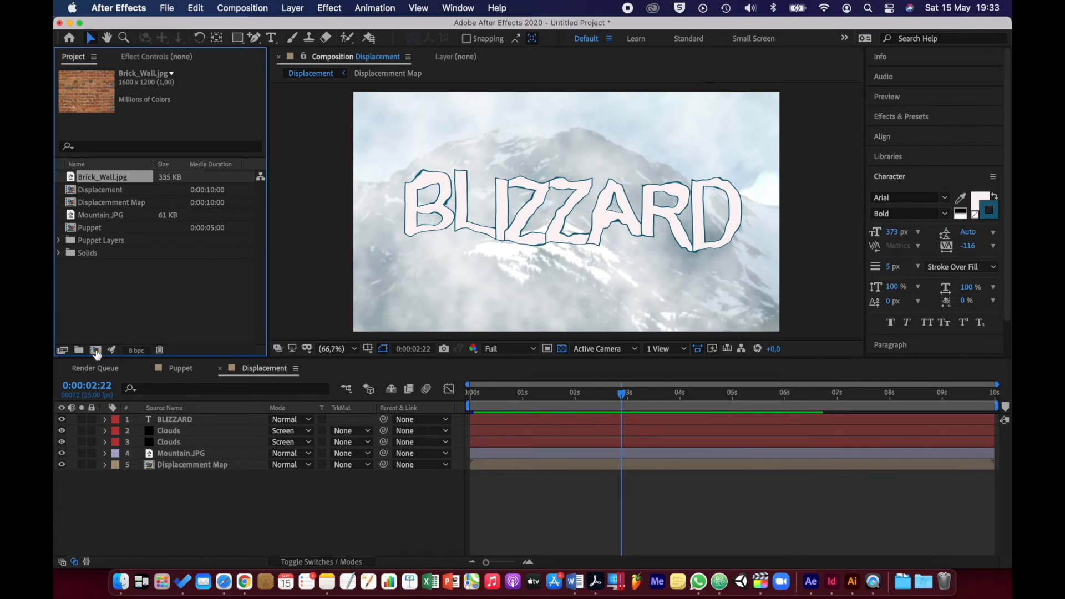
Create a composition named Liqufy with the HDTV 1080 25 preset and a duration of 0:00:10:00
click(96, 350)
text(Liqufy)
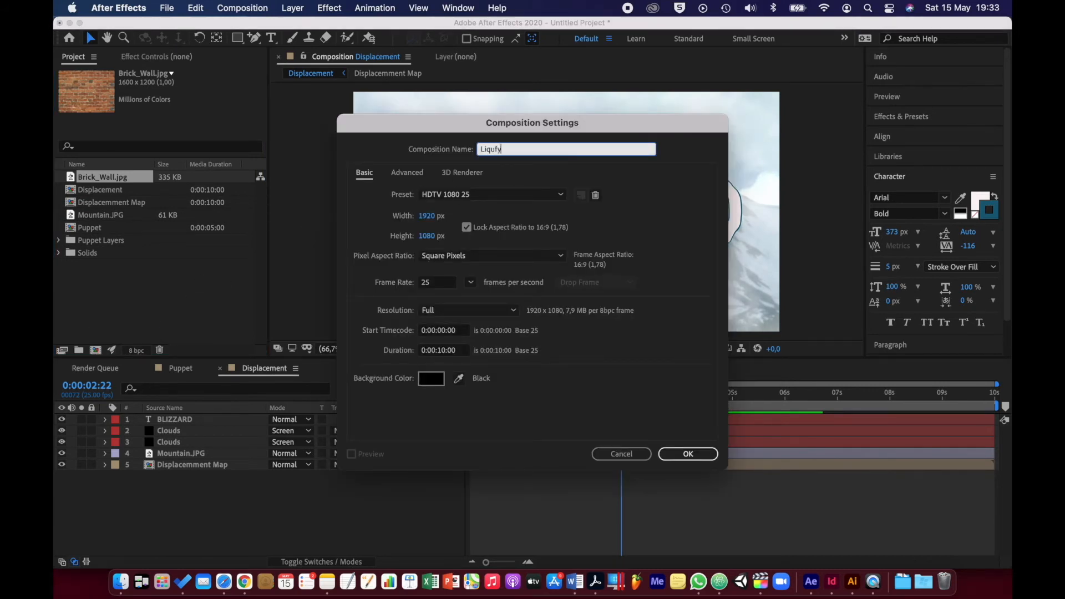
click(689, 453)
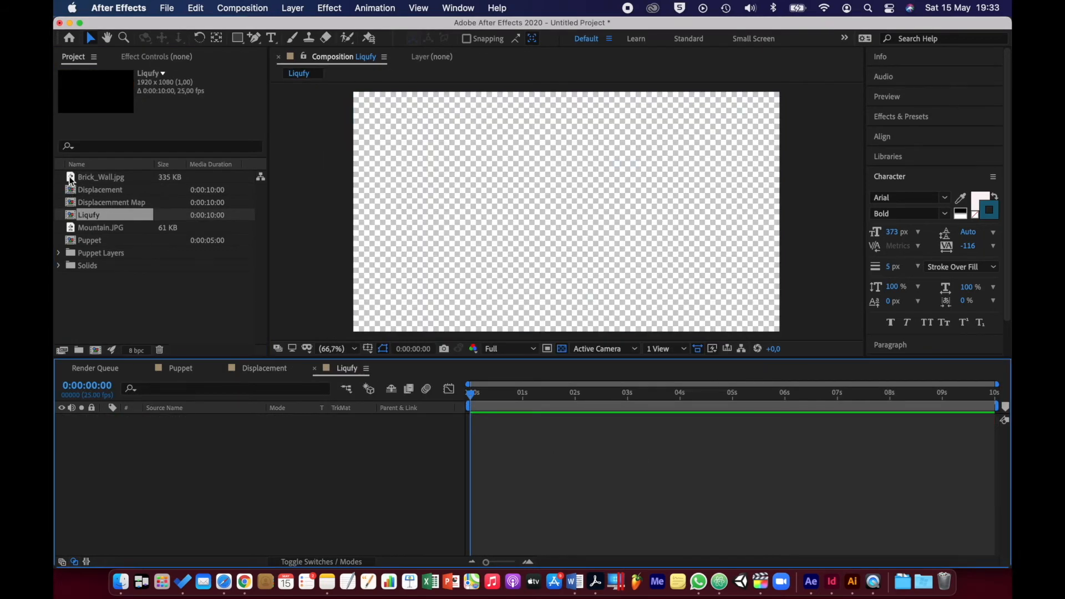
Add Brick_Wall.jpg to the Liqufy composition as a layer and fit it to the composition's full frame
click(69, 175)
drag(70, 179, 211, 447)
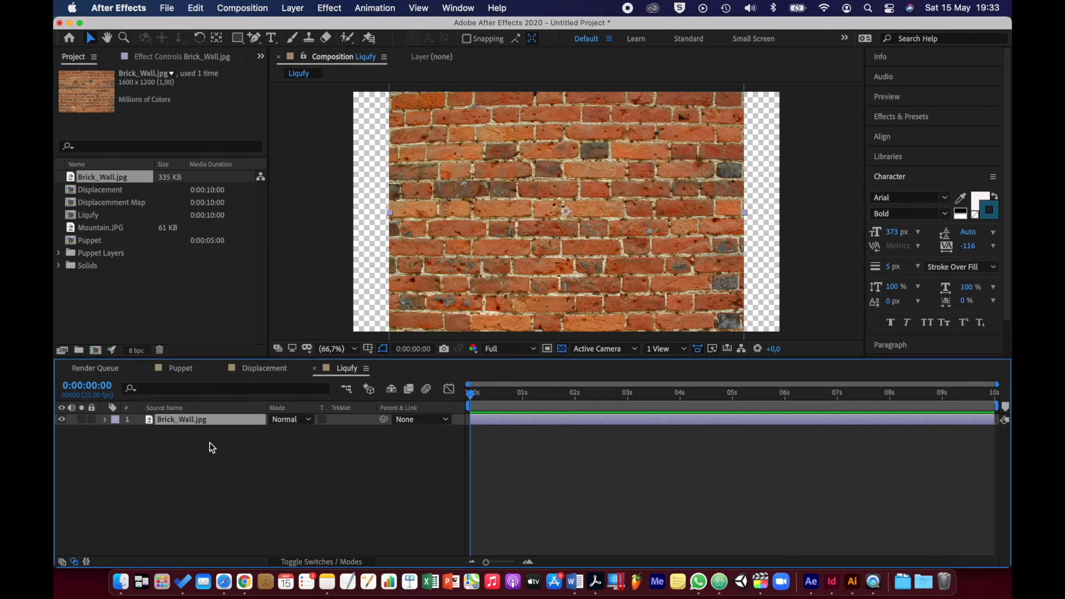
right_click(224, 418)
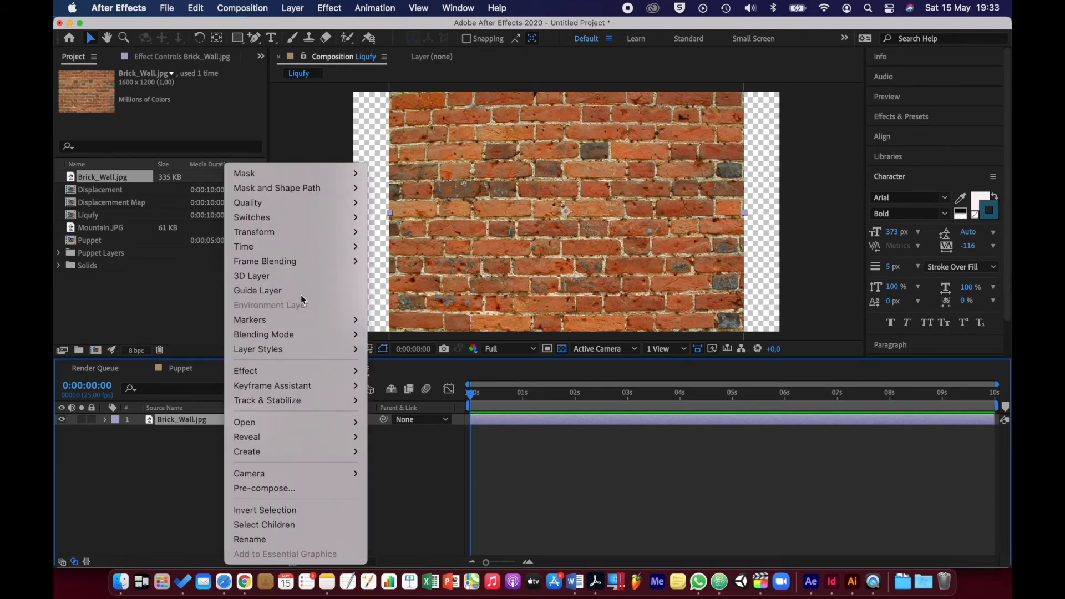
mouse_move(307, 237)
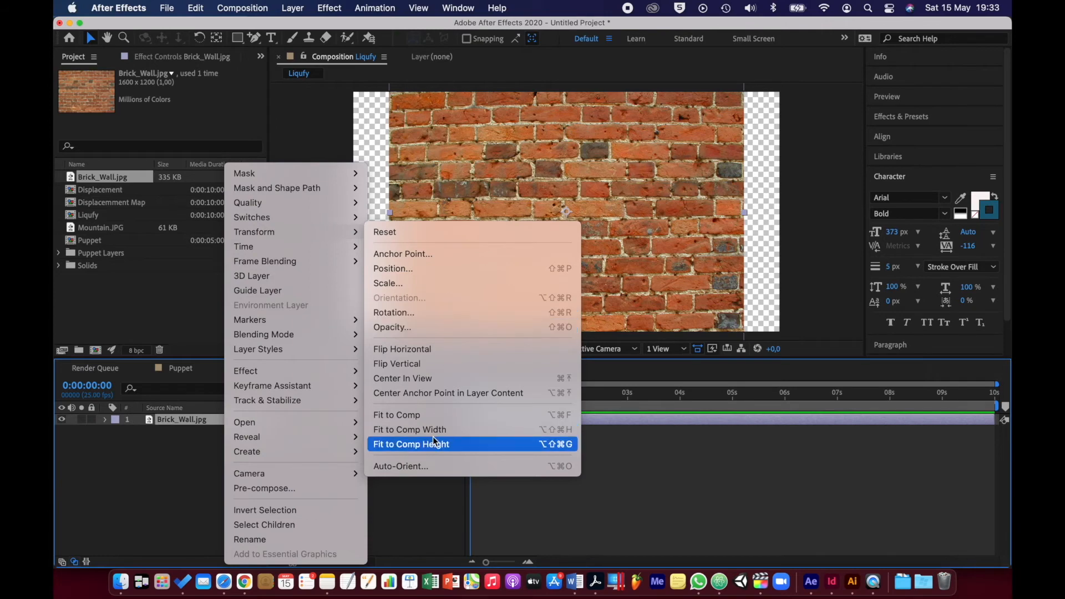
click(436, 418)
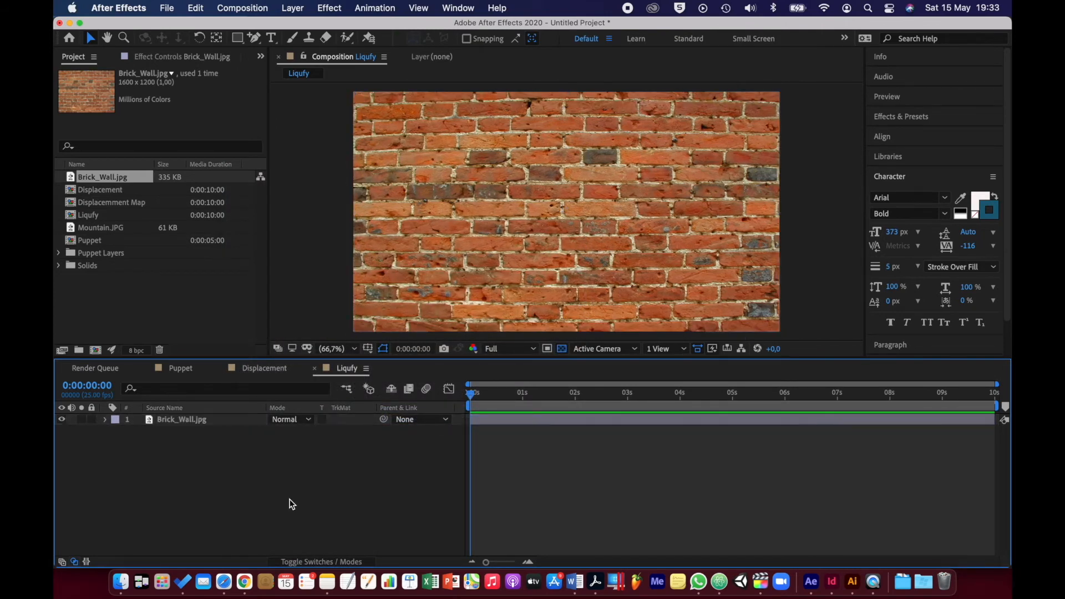
Create a text layer reading "Gaffiti" above the brick wall layer
right_click(289, 499)
mouse_move(366, 407)
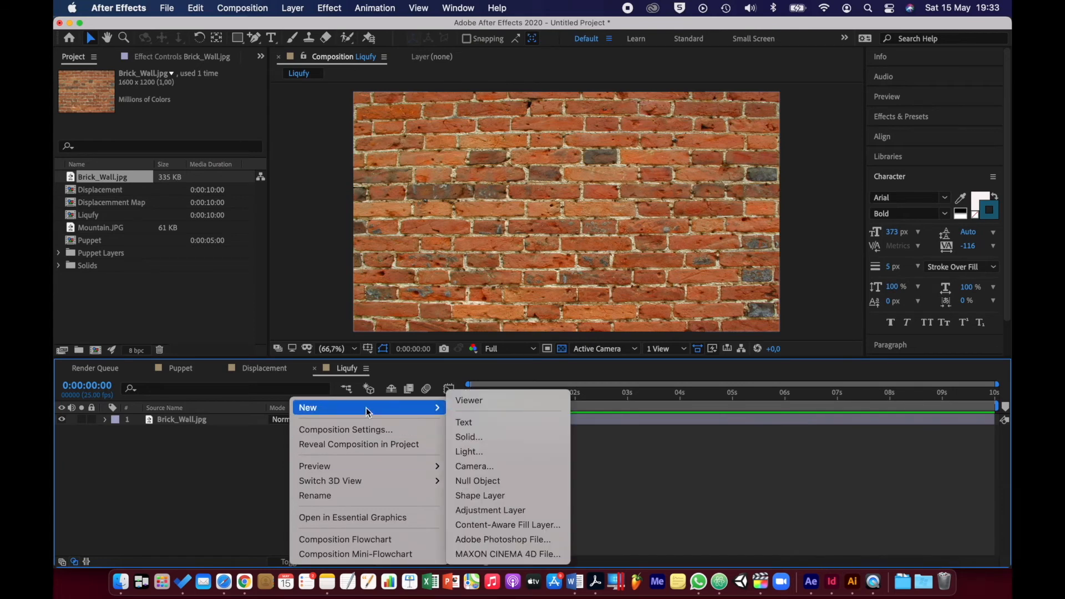
click(483, 422)
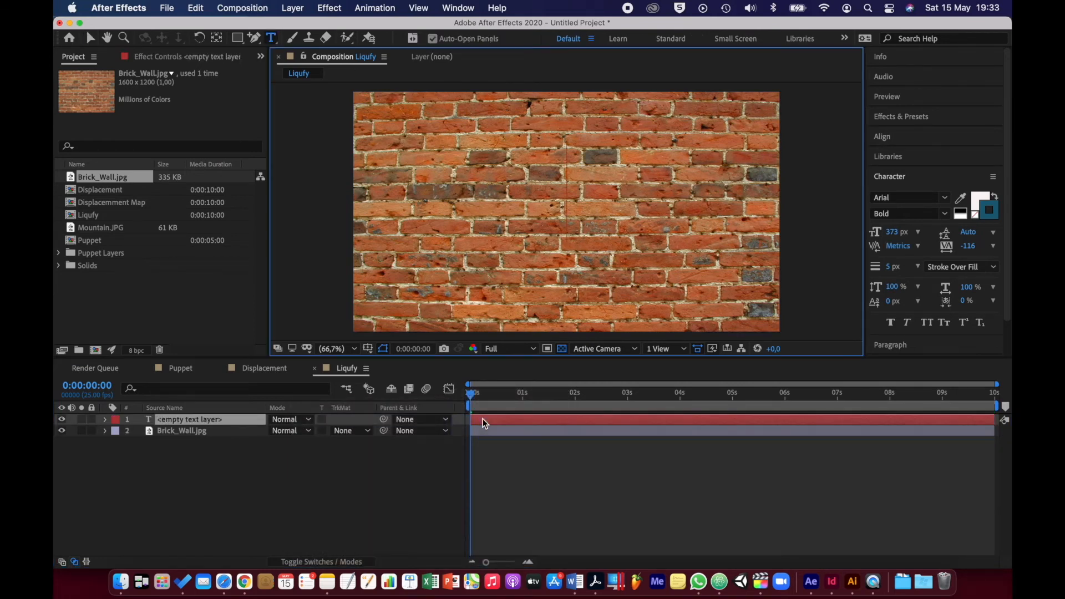
text(Ga)
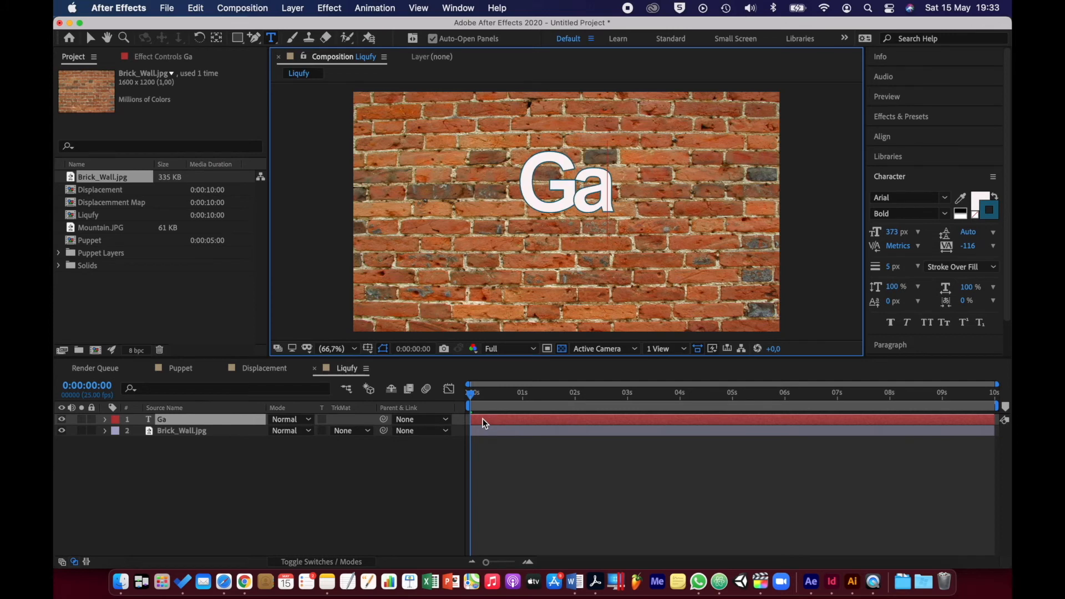
text(ffiti)
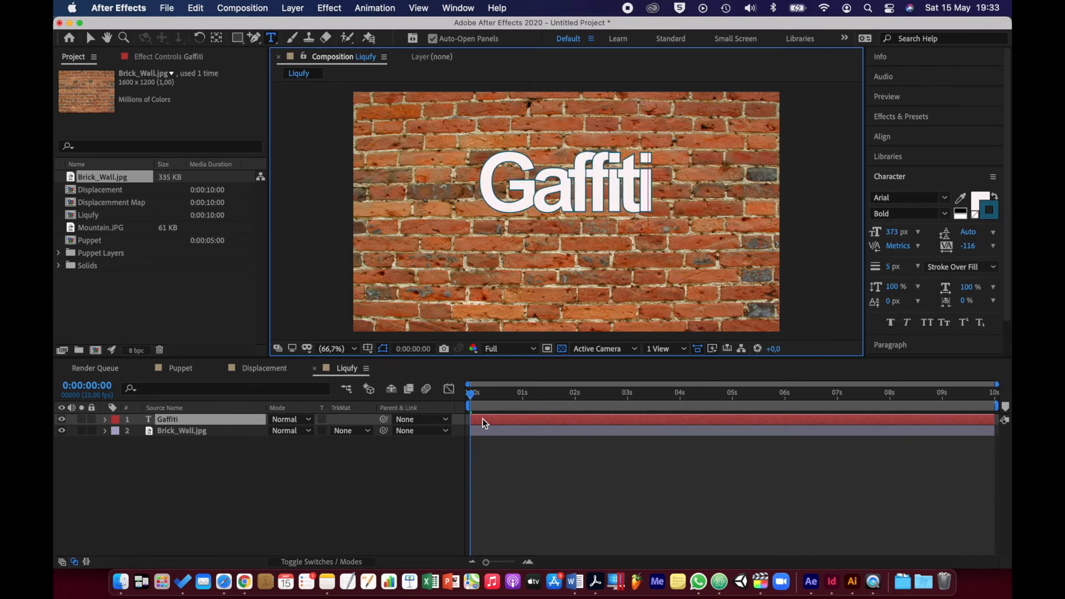
Check the spelling of graffiti in Safari's Google results and replace the text layer's wording with "GRAFFITI"
click(224, 581)
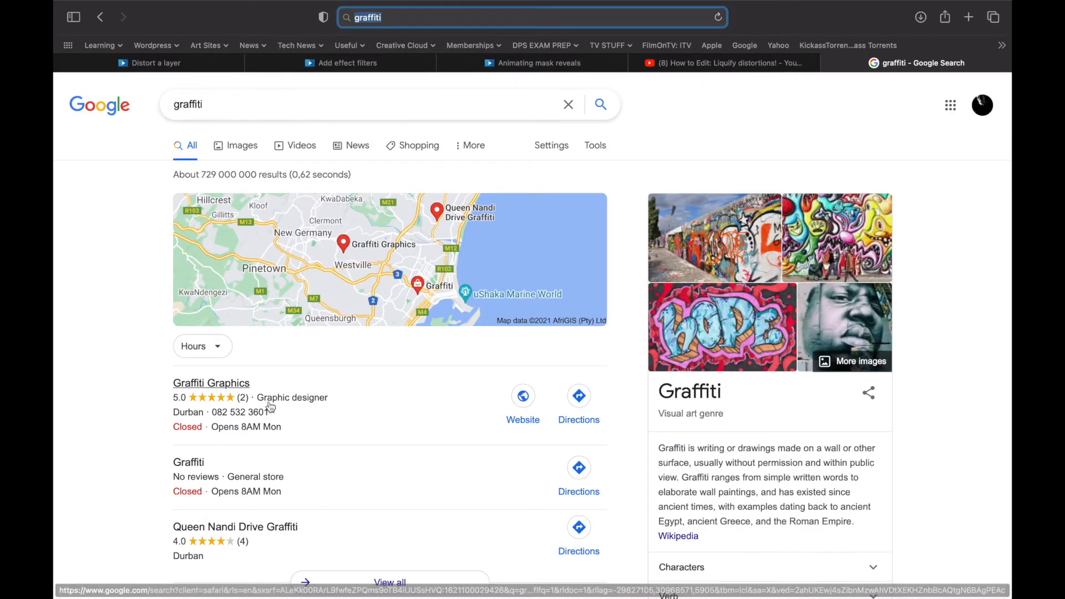
key(ctrl+Left)
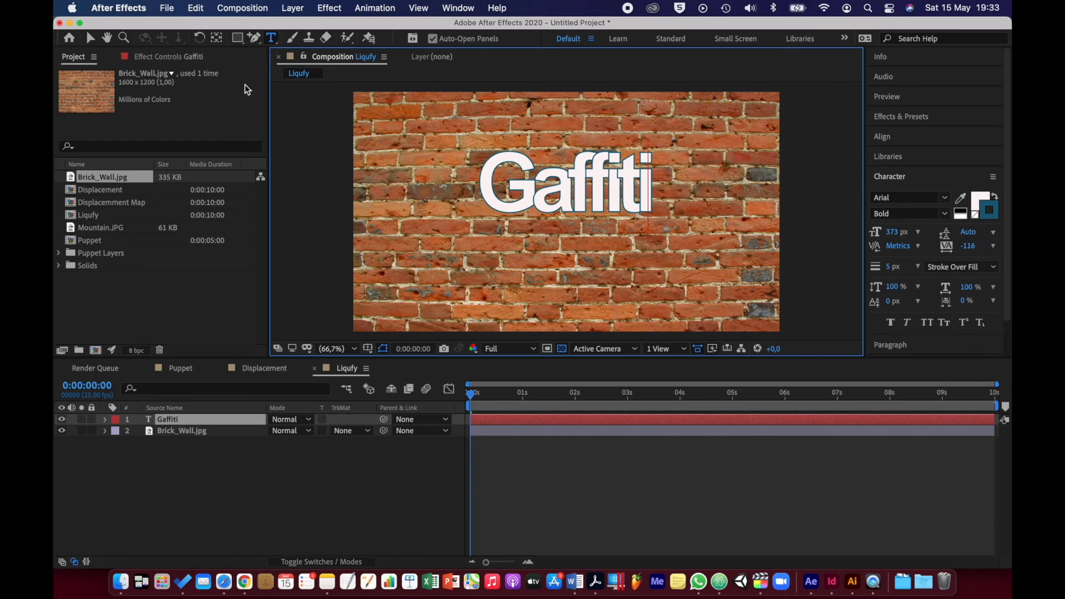
click(531, 186)
double_click(531, 186)
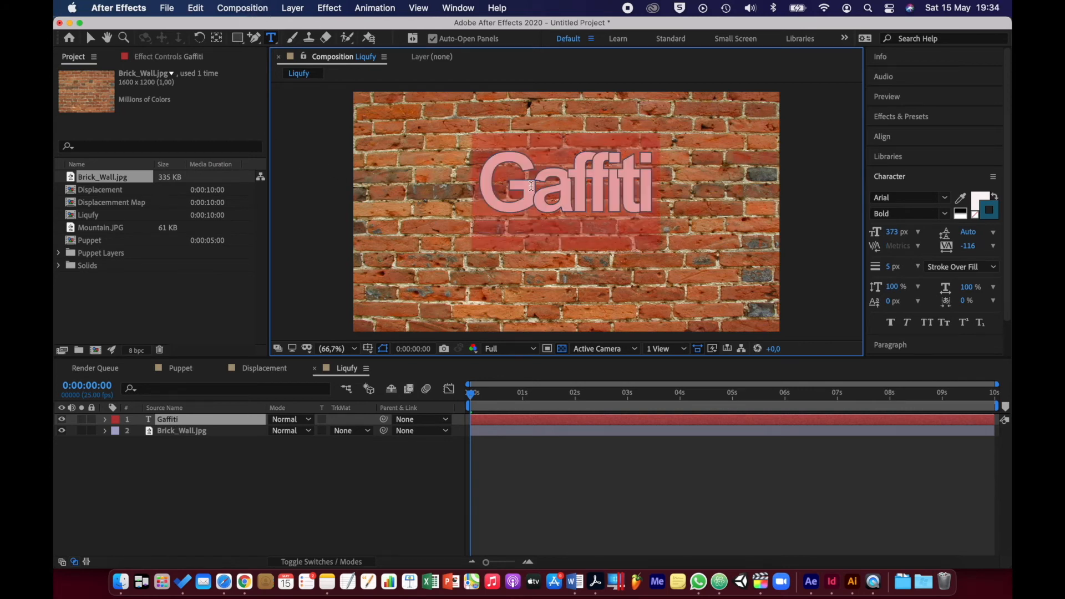
text(GRAFFO)
key(BackSpace)
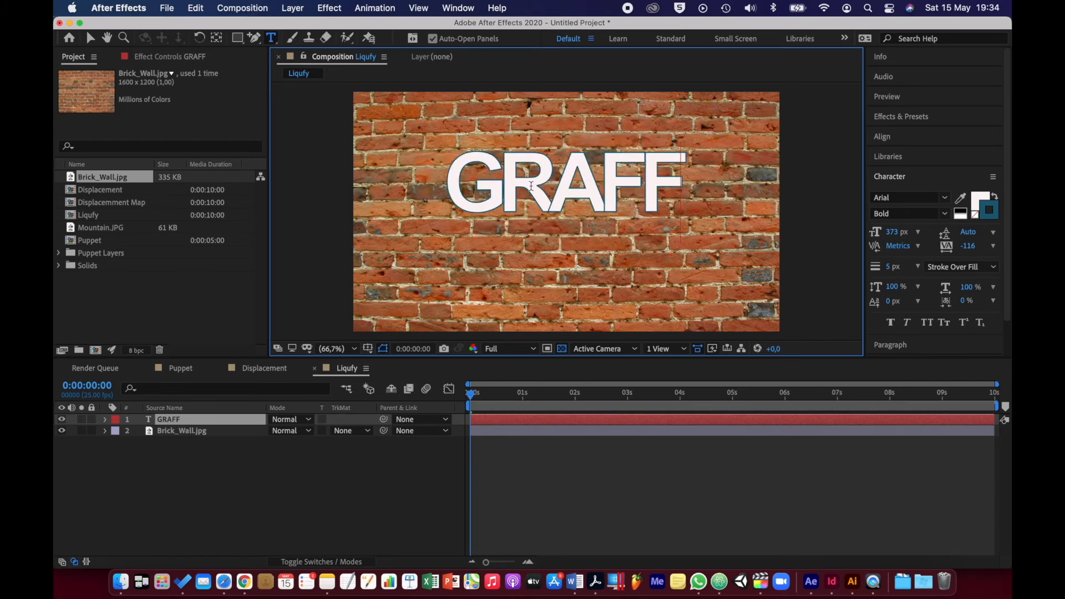
text(ITI)
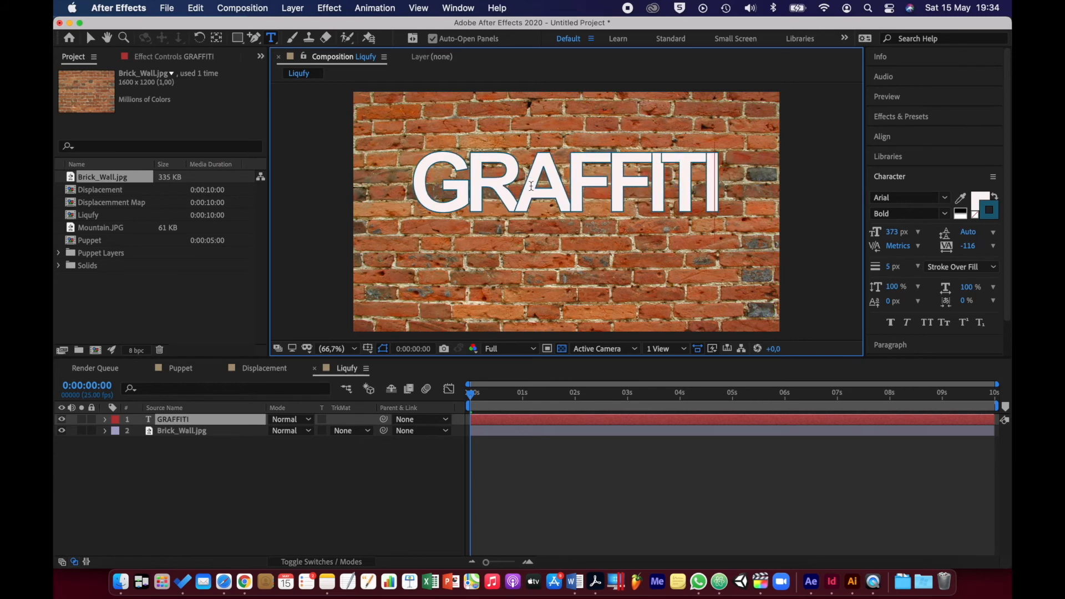
Change the font of the whole GRAFFITI text to Carolissa
key(super+a)
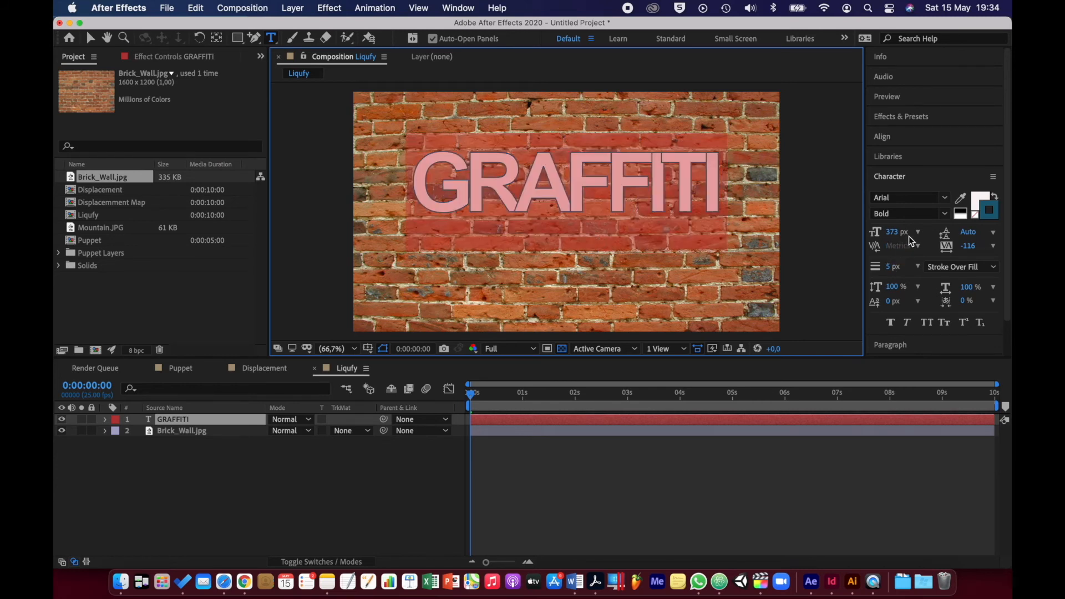
click(944, 198)
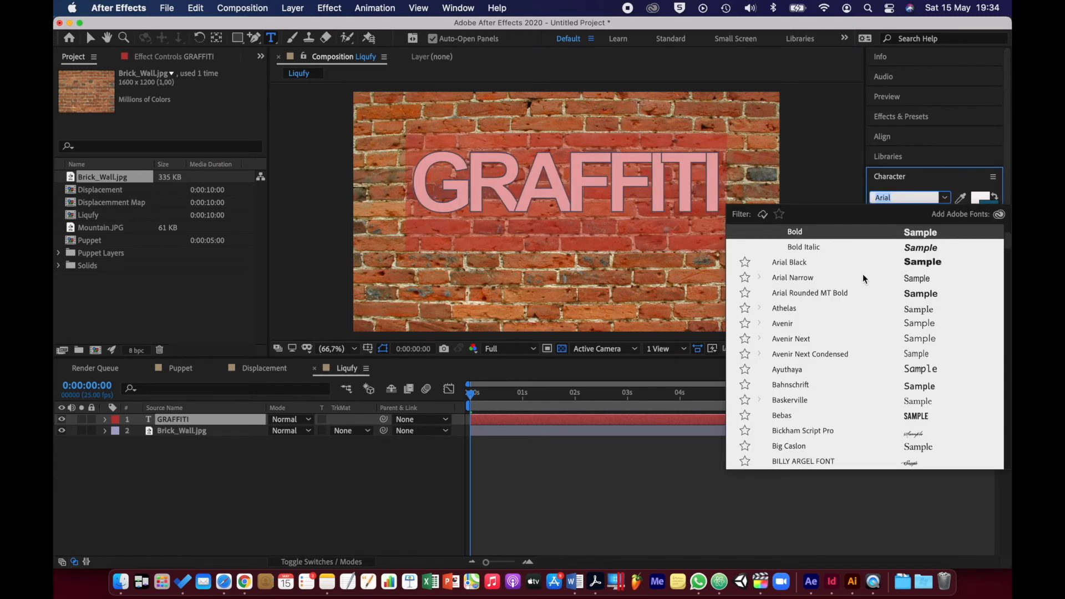
scroll(850, 297, down, 5)
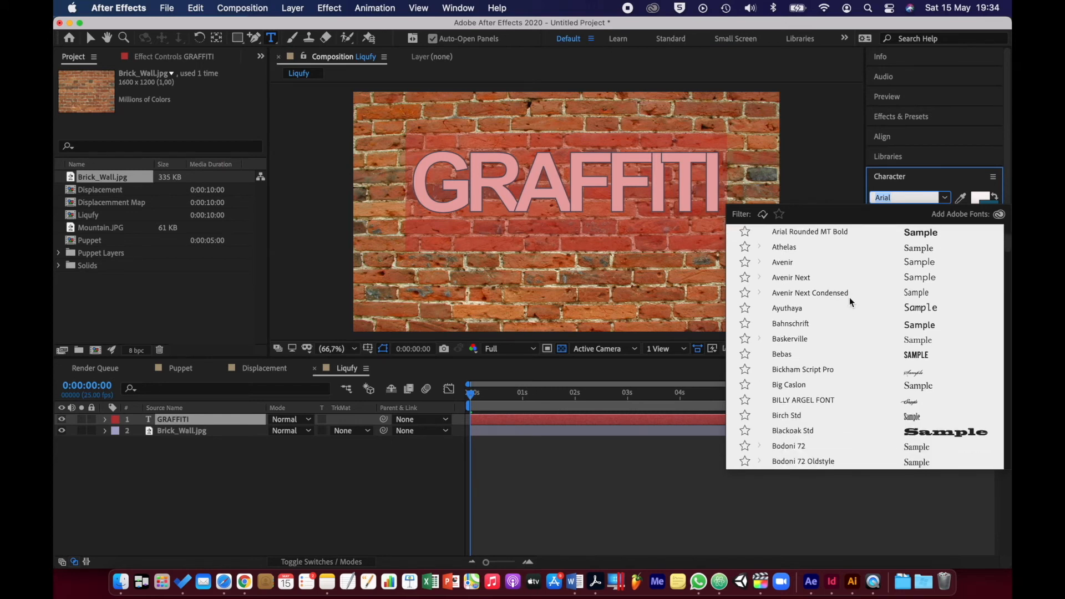
scroll(850, 298, down, 6)
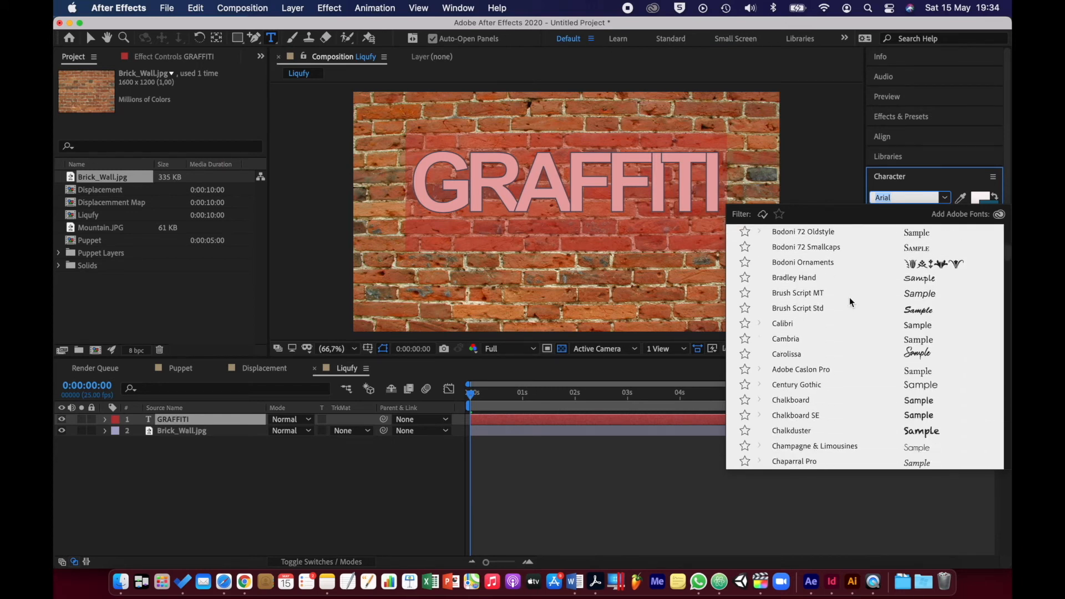
click(804, 292)
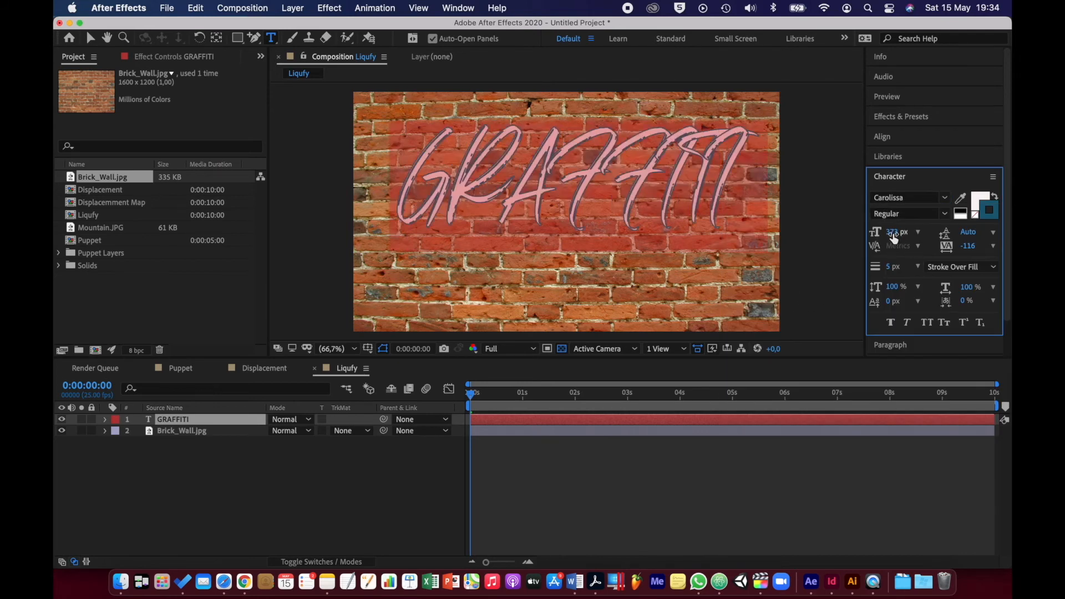
Keep the Regular font style and set the GRAFFITI text's size to 443 px and its tracking to -210
click(945, 216)
click(944, 216)
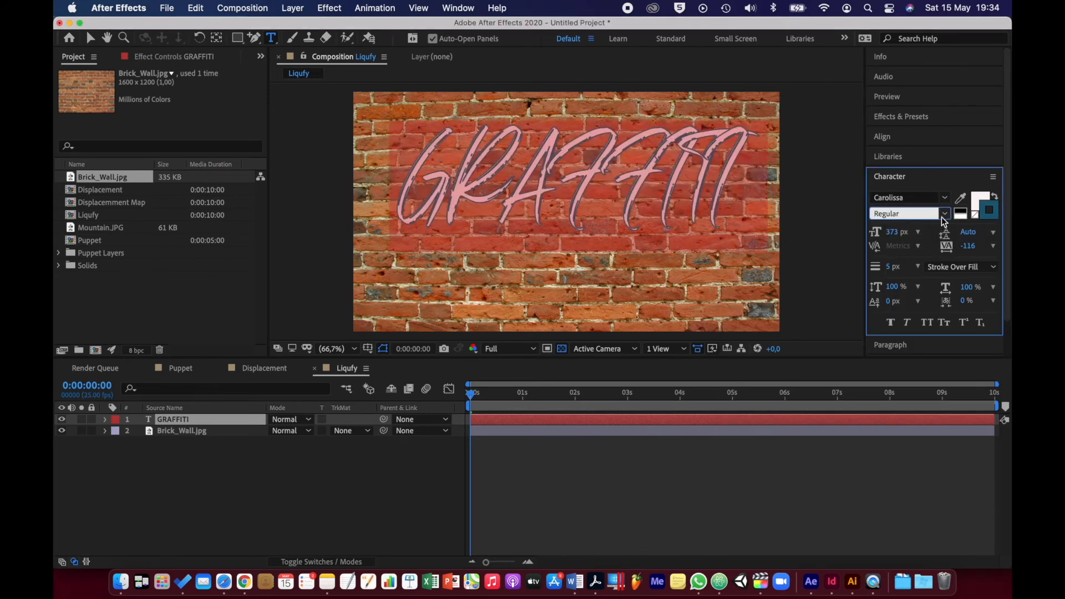
mouse_move(890, 239)
mouse_down()
mouse_move(949, 232)
mouse_move(933, 232)
mouse_move(968, 245)
mouse_move(904, 249)
mouse_up()
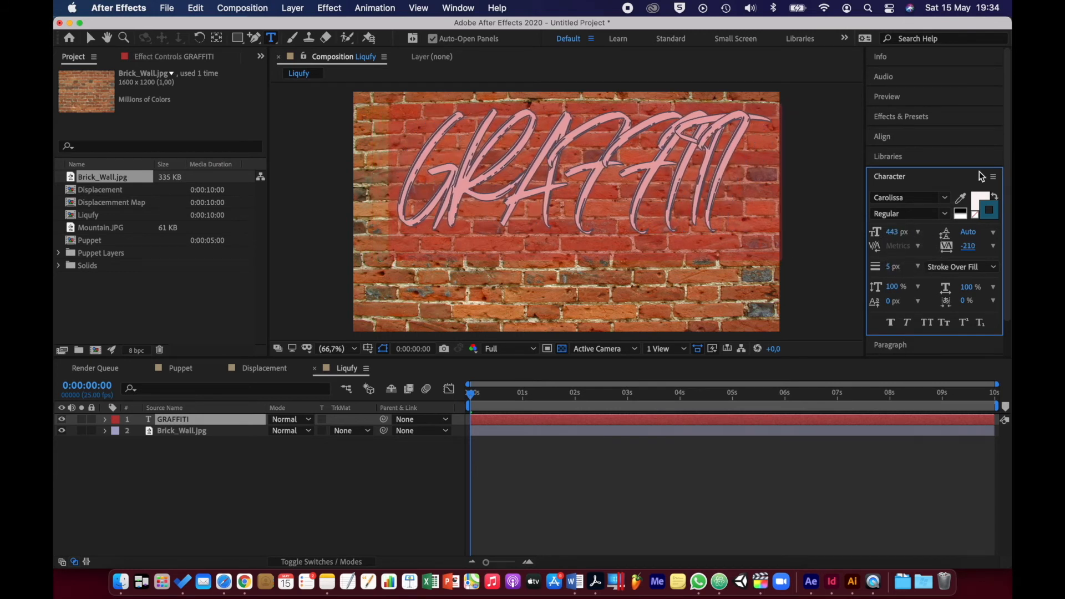
Set the GRAFFITI text's fill colour to bright magenta, FF00FD
click(980, 202)
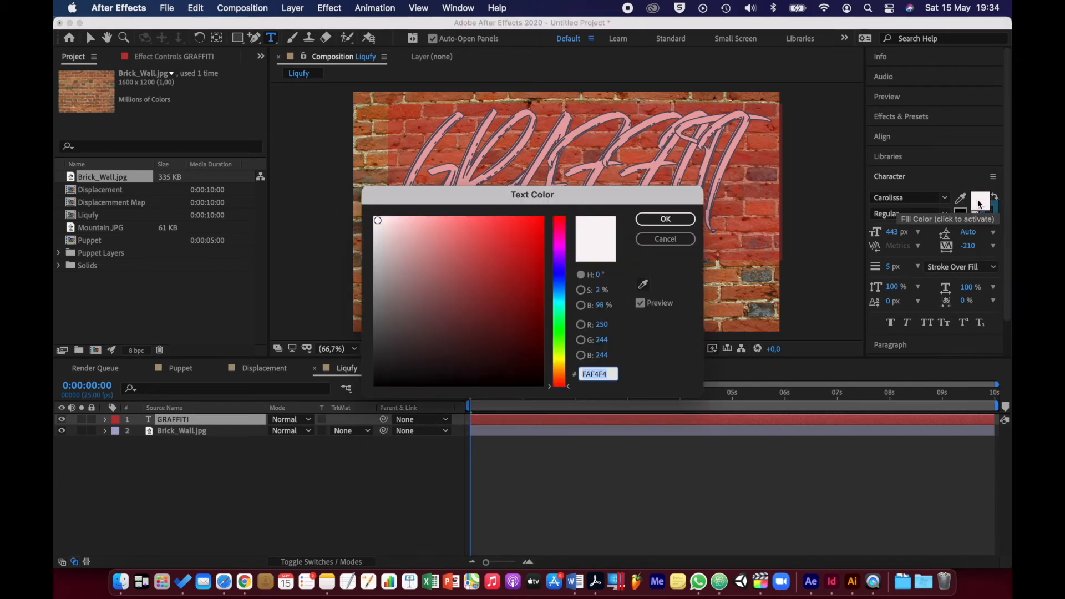
click(559, 244)
drag(518, 229, 552, 215)
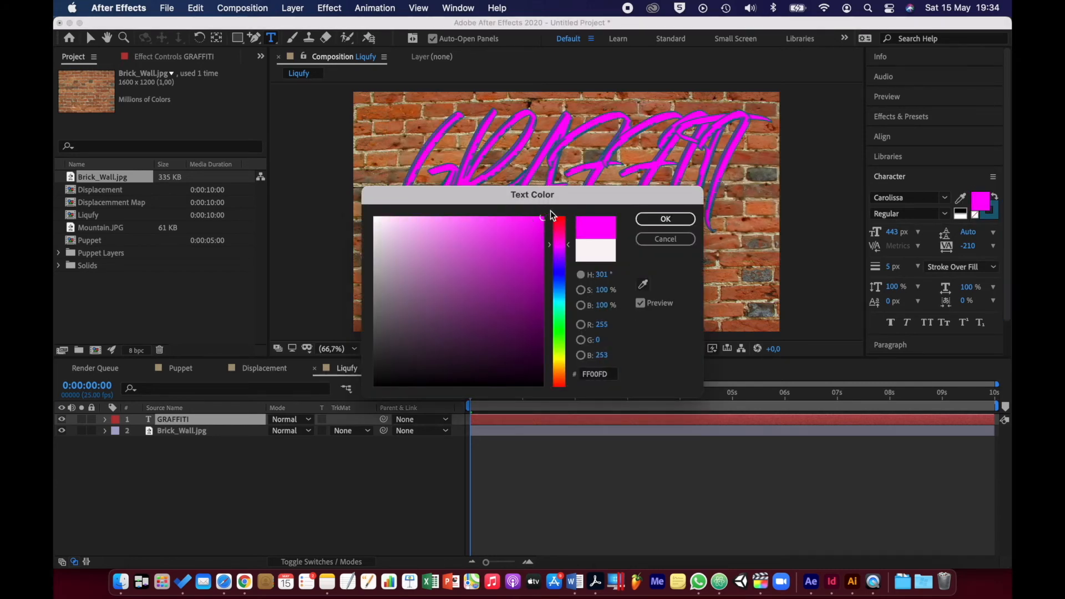
click(664, 219)
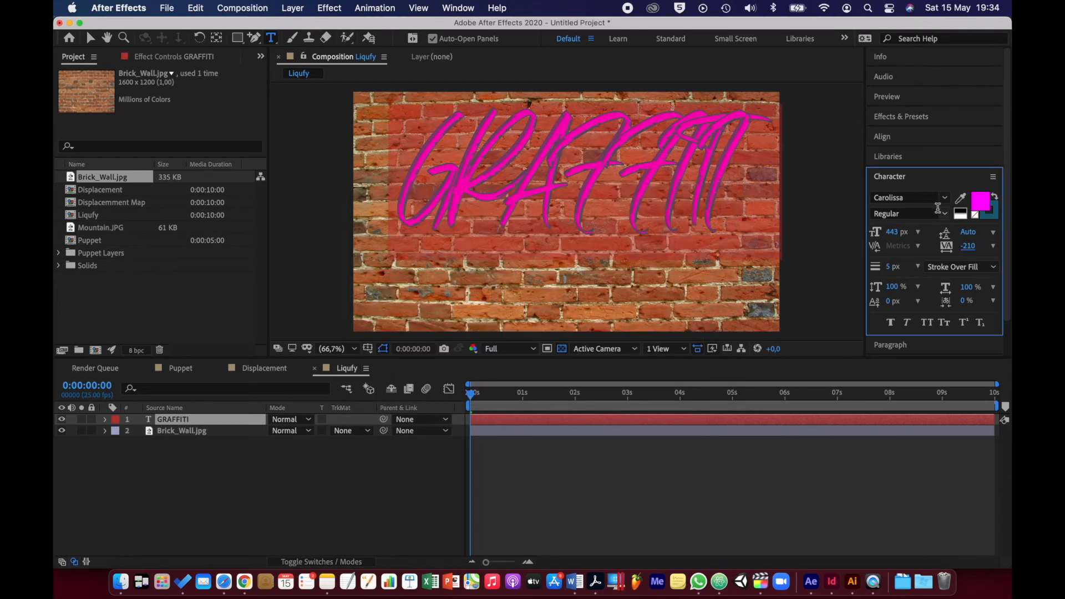
Set the GRAFFITI text's stroke colour to bright yellow, FFE703
click(992, 220)
click(992, 220)
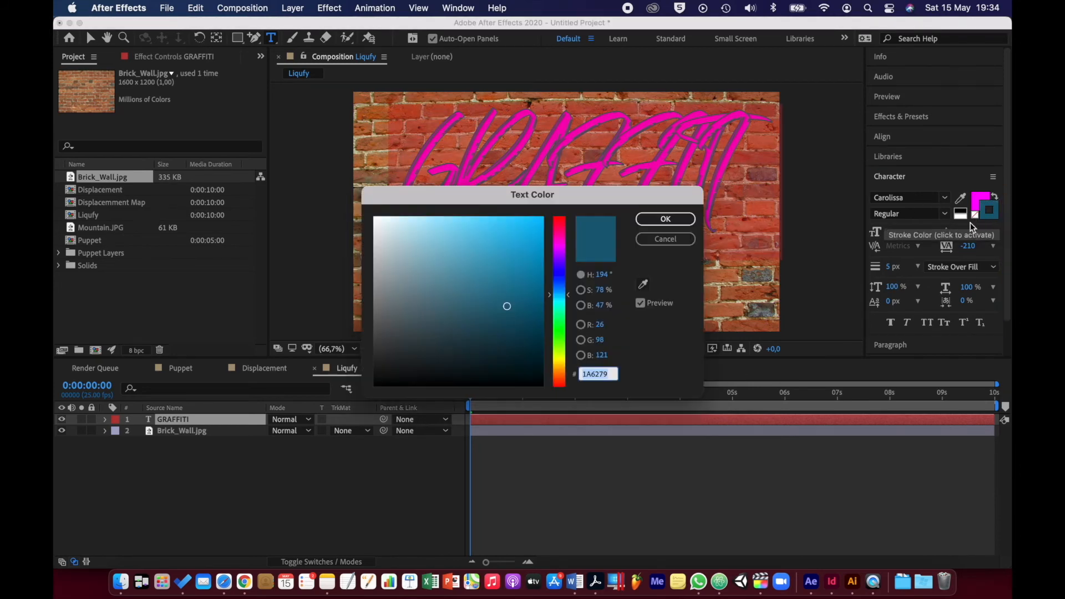
click(560, 360)
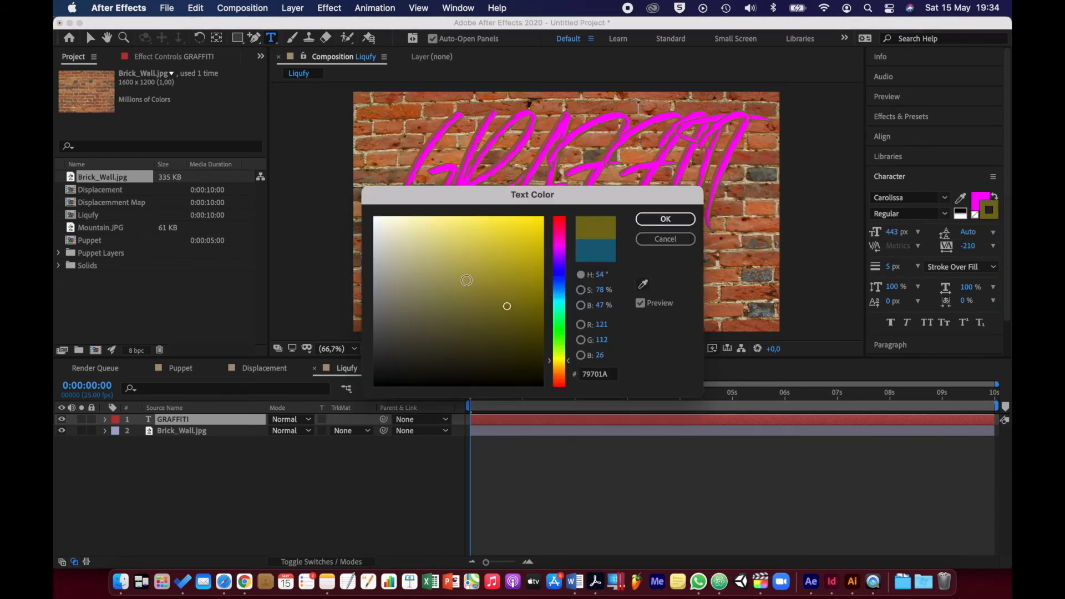
click(451, 260)
mouse_move(451, 259)
mouse_down()
mouse_move(518, 218)
mouse_move(541, 217)
mouse_up()
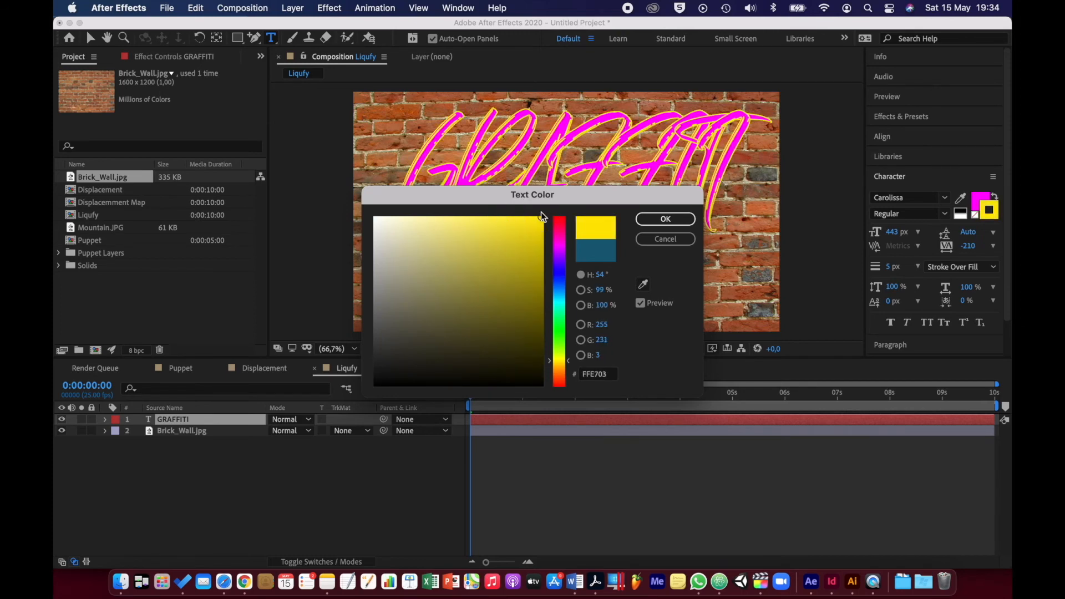
click(660, 218)
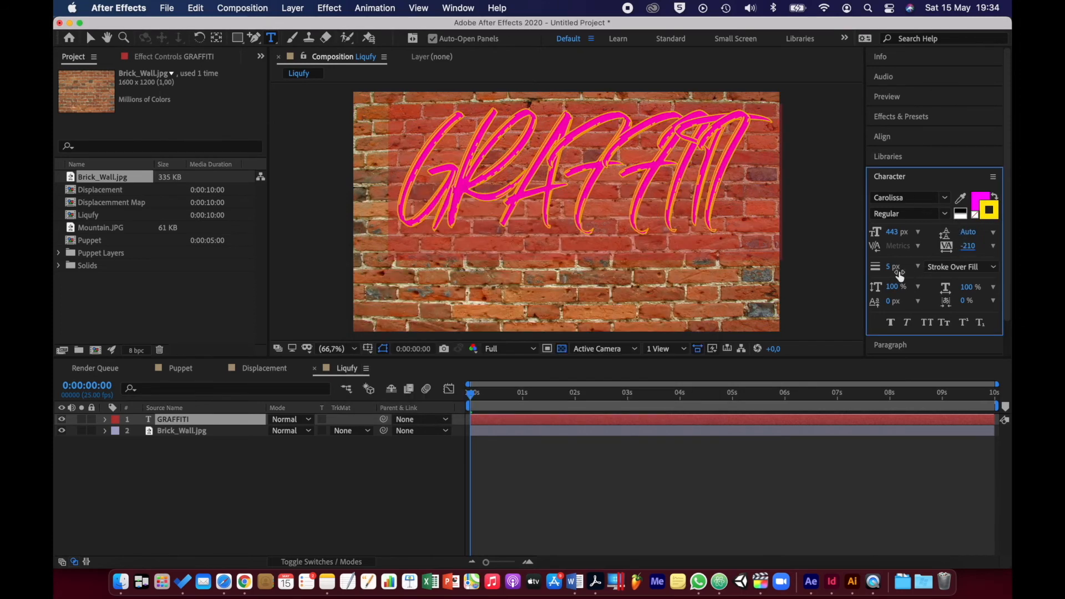
Set the GRAFFITI text to Fill Over Stroke and its stroke width to 35 px
drag(889, 266, 899, 268)
click(949, 267)
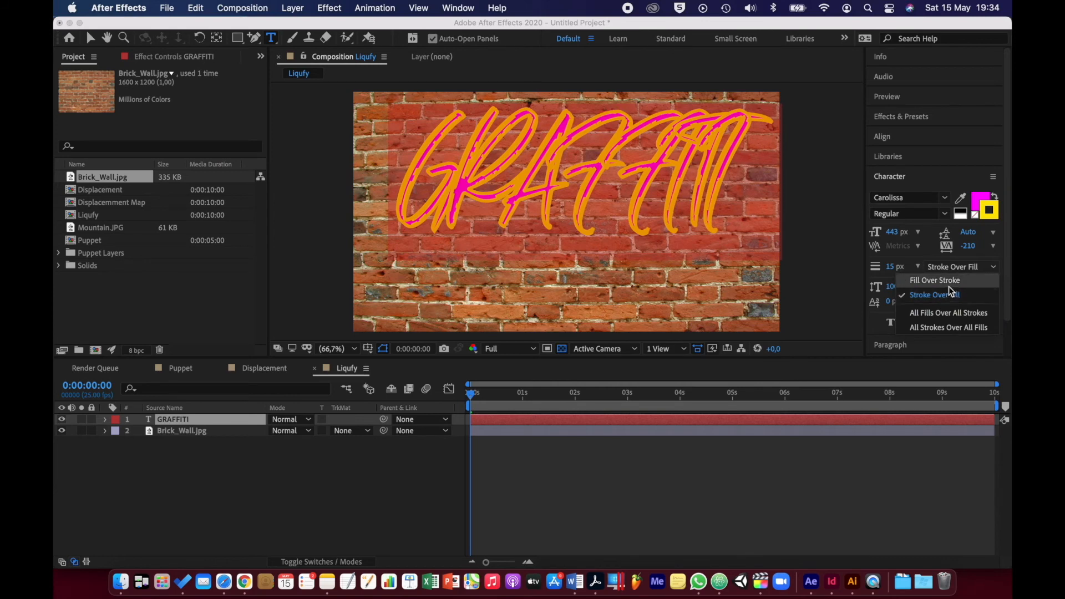
click(948, 285)
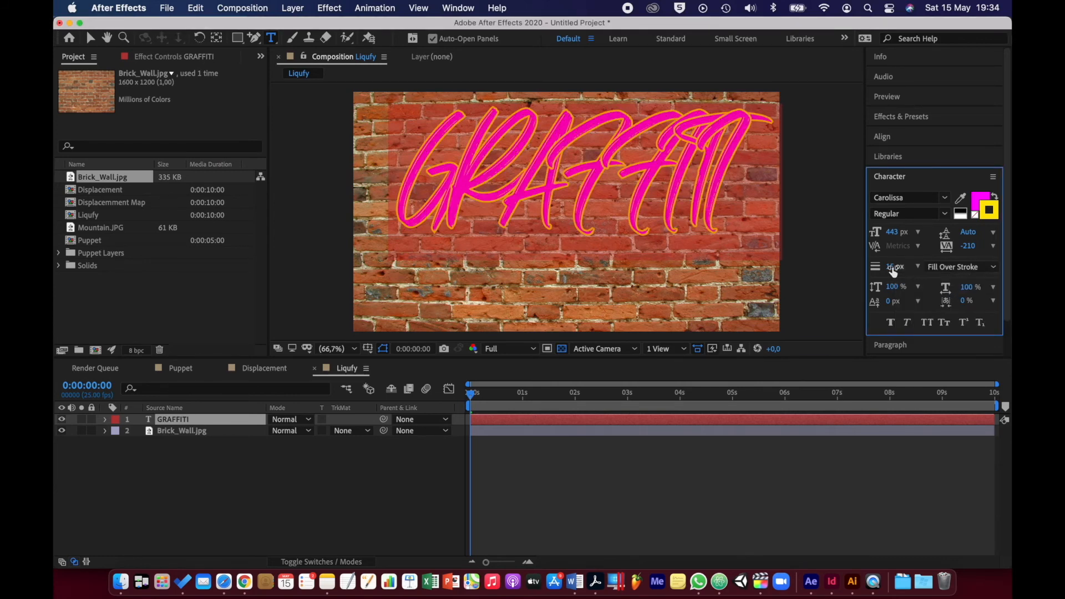
drag(893, 267, 908, 266)
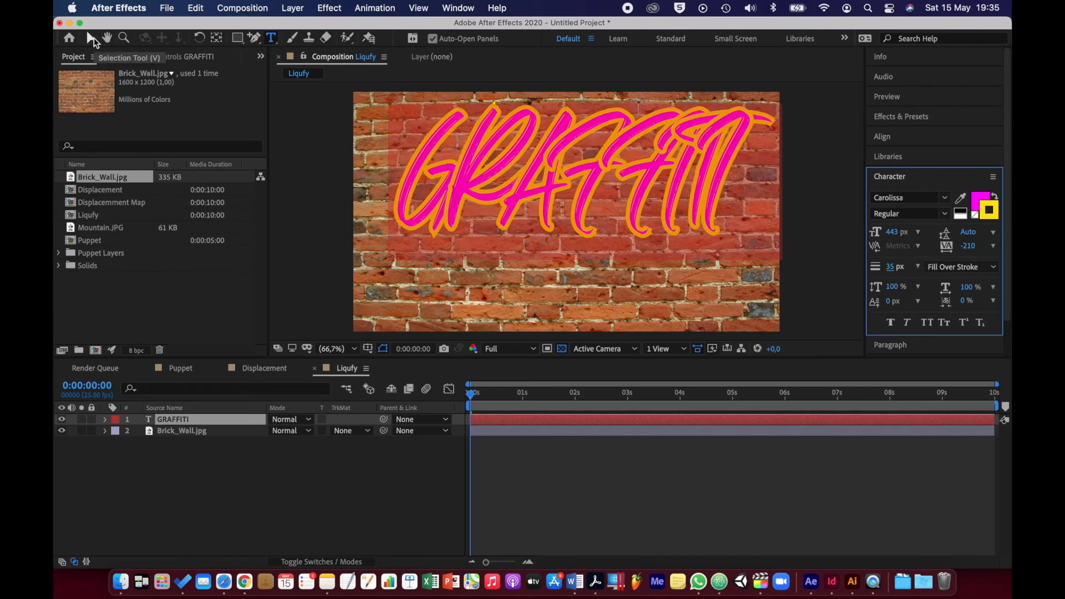
Move the GRAFFITI text down to the middle of the brick wall and rotate it to -11°
click(92, 38)
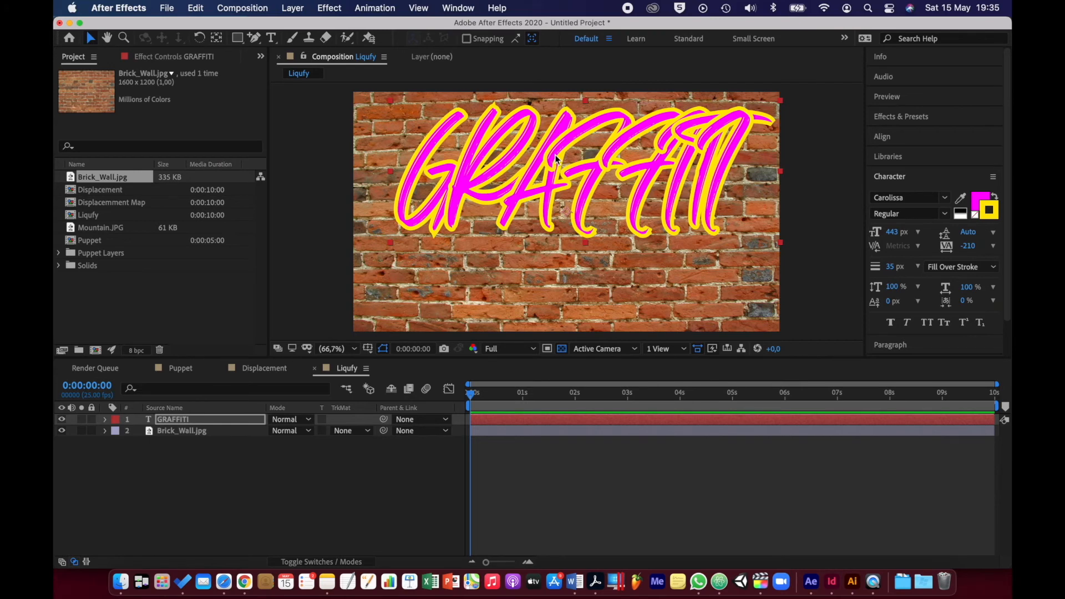
drag(556, 159, 554, 193)
key(r)
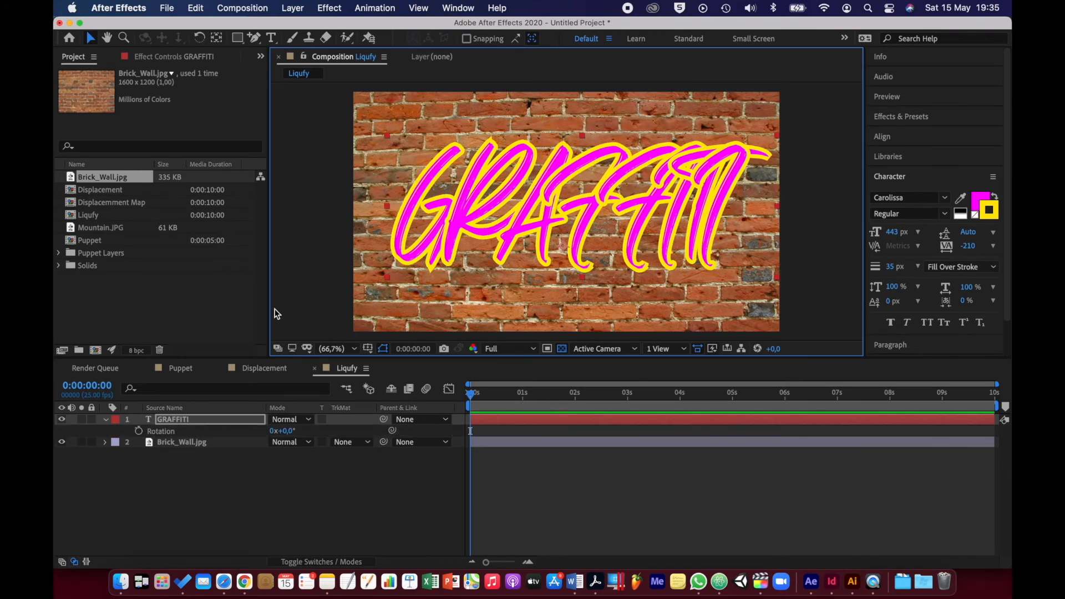
click(284, 430)
drag(283, 430, 278, 431)
Change the GRAFFITI layer's blending mode to Overlay and collapse its properties
click(305, 419)
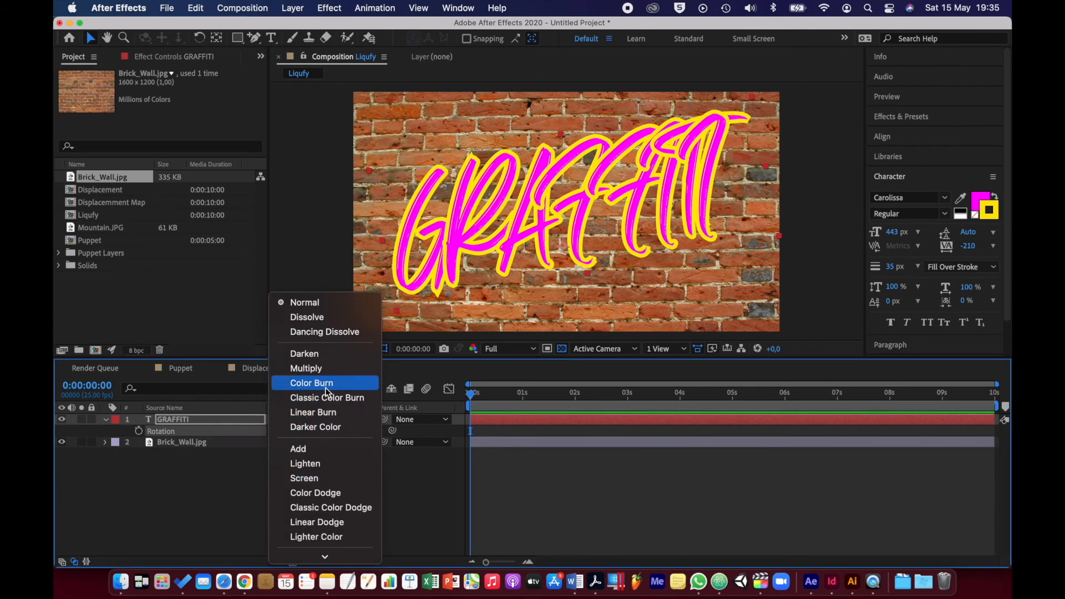
scroll(331, 480, down, 3)
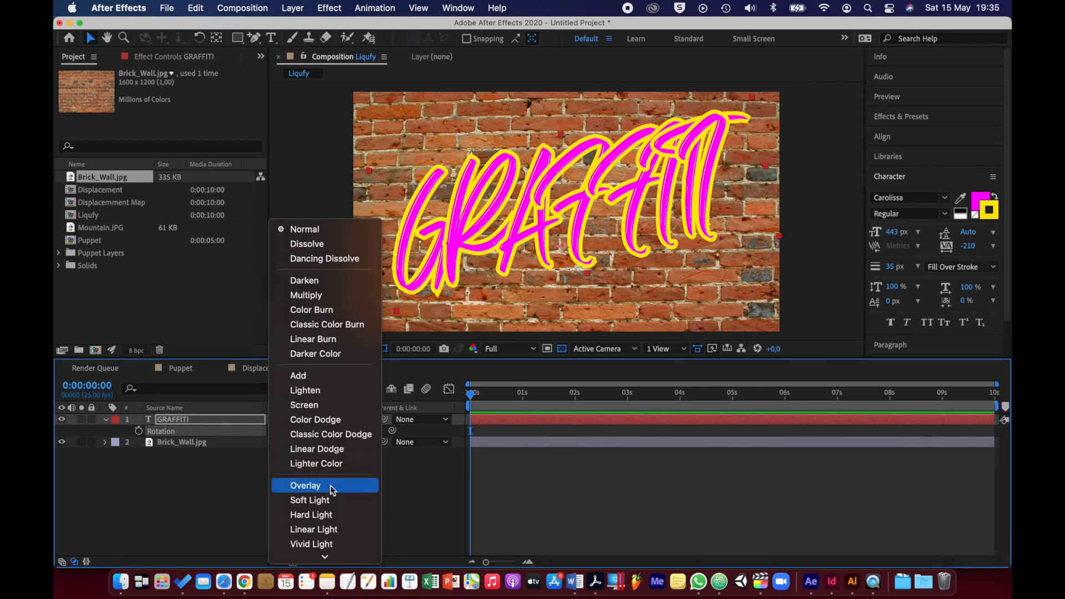
click(330, 486)
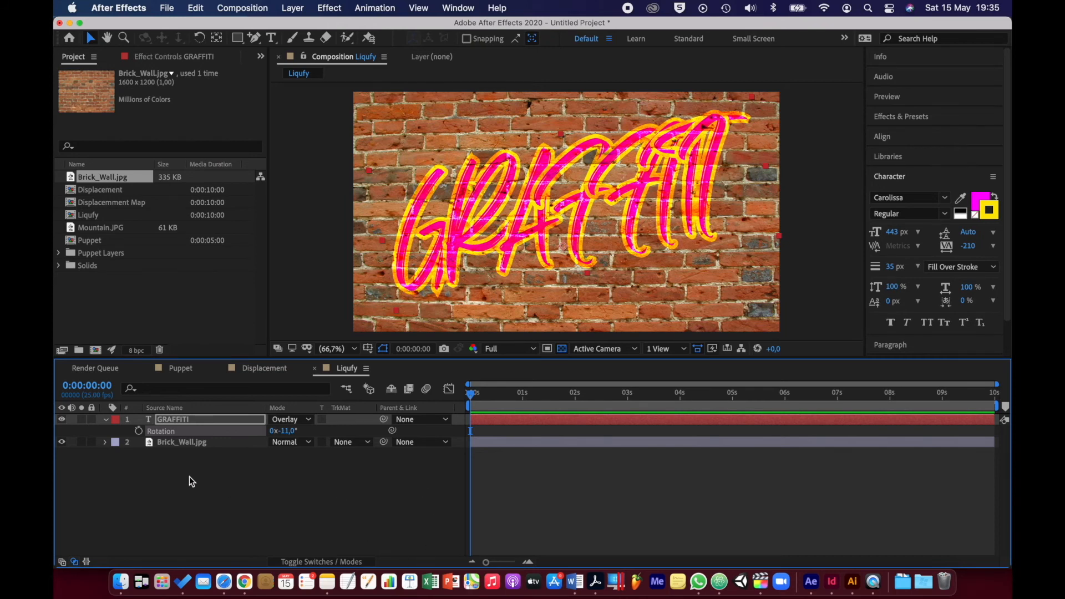
click(106, 420)
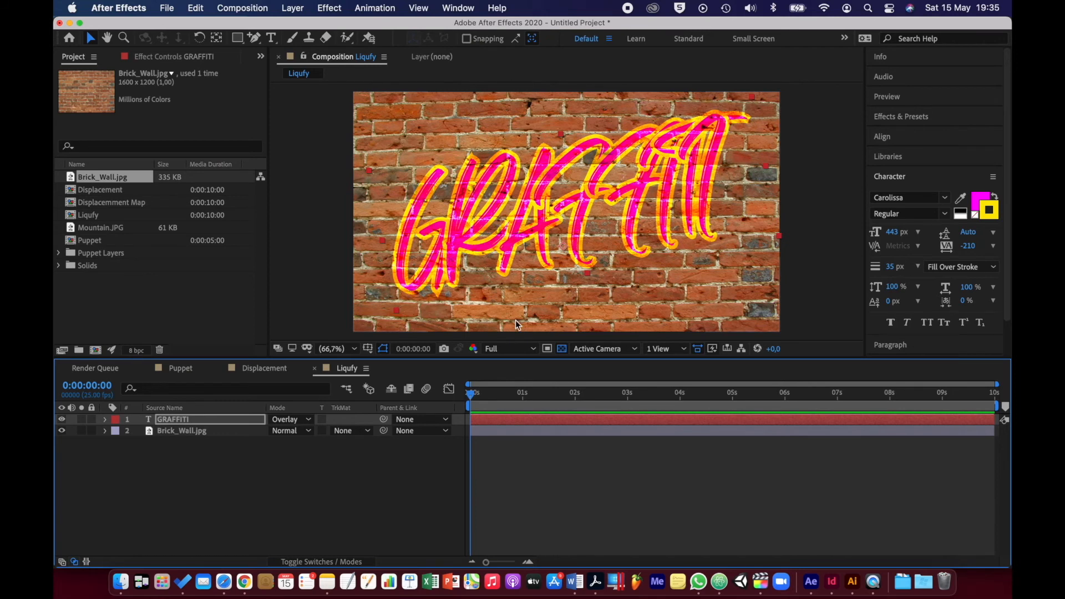
Apply the Liquify distortion effect to the GRAFFITI layer
click(192, 420)
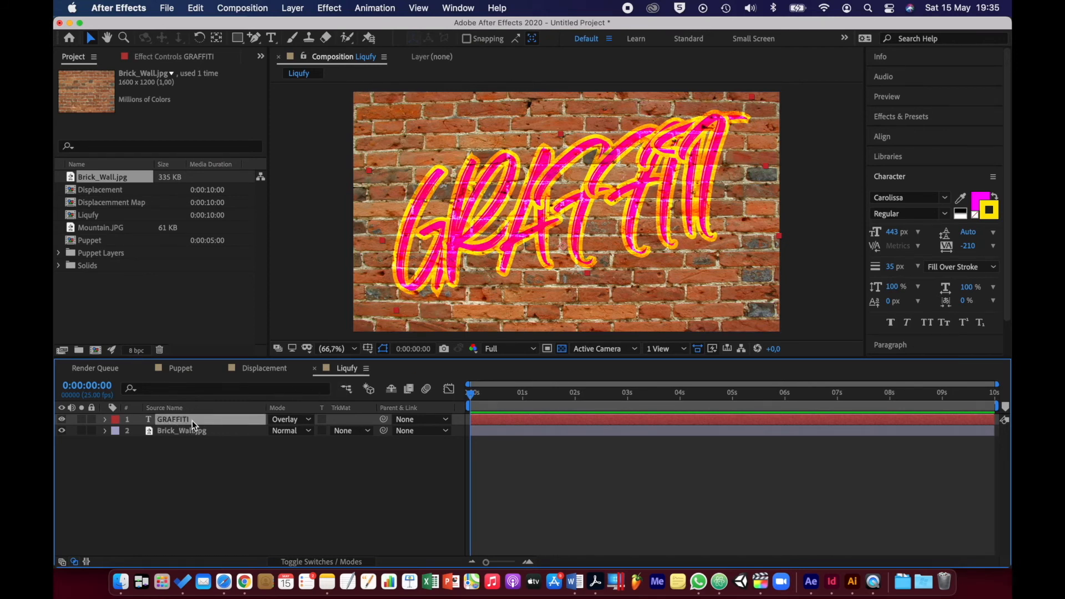
right_click(191, 420)
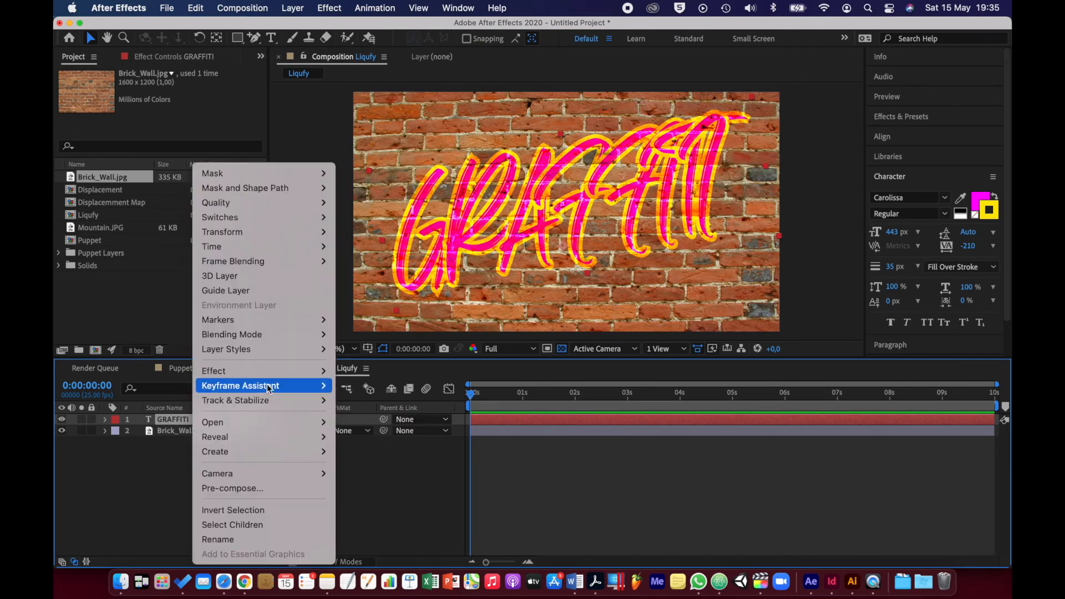
mouse_move(271, 376)
mouse_move(367, 350)
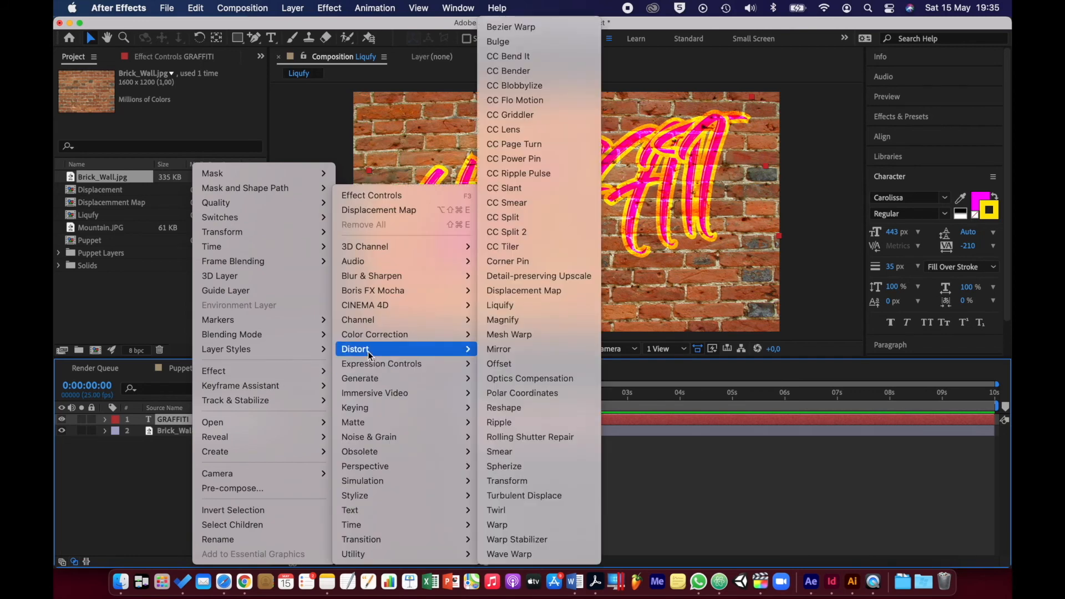
click(500, 305)
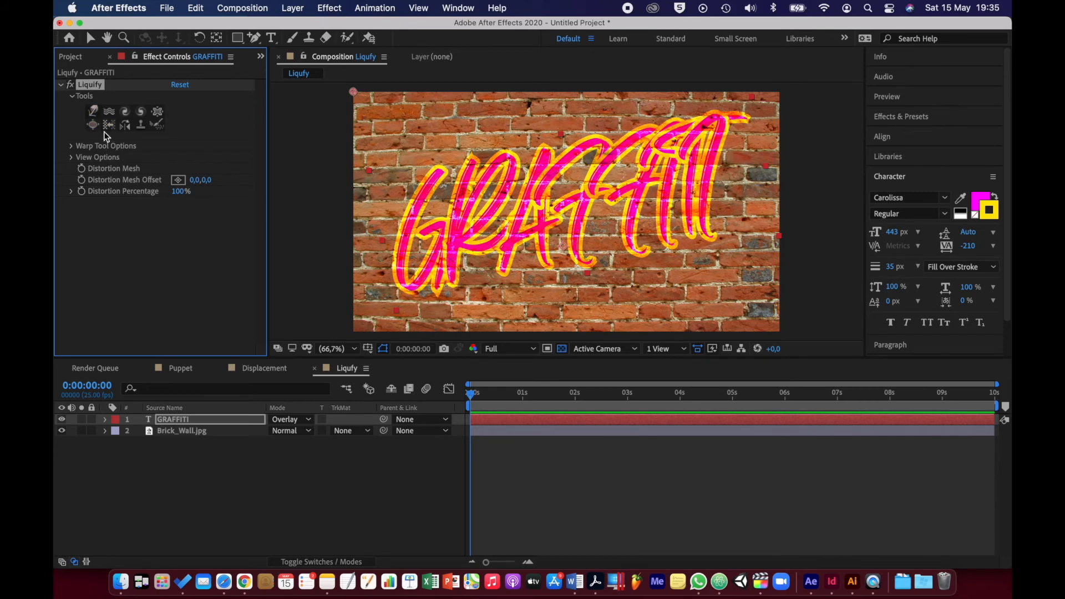
Choose Liquify's Warp tool and set its brush size to 70
click(95, 113)
click(72, 146)
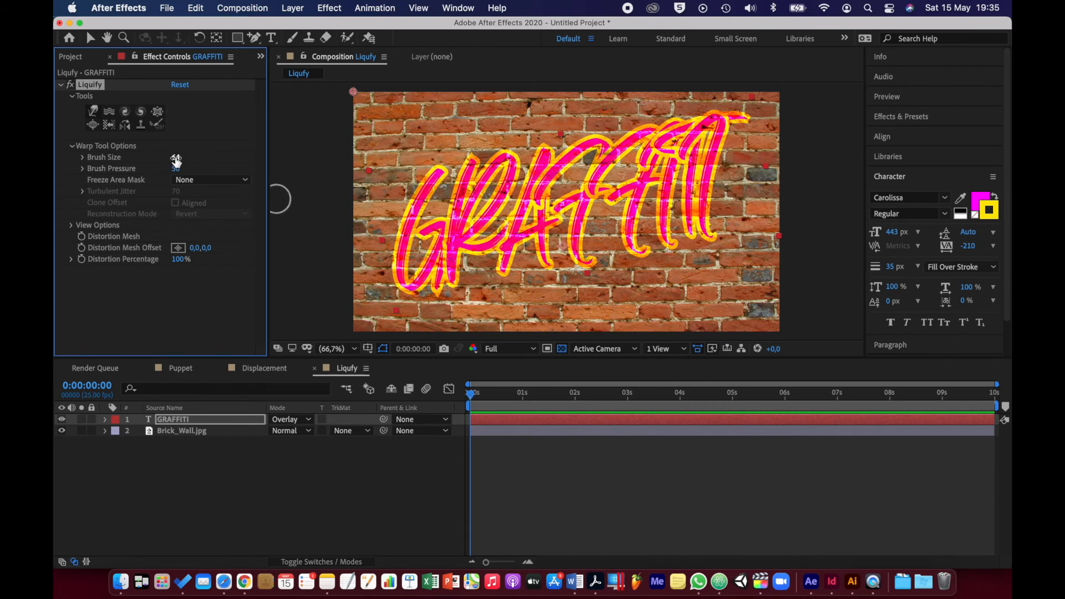
click(176, 158)
text(70)
key(Return)
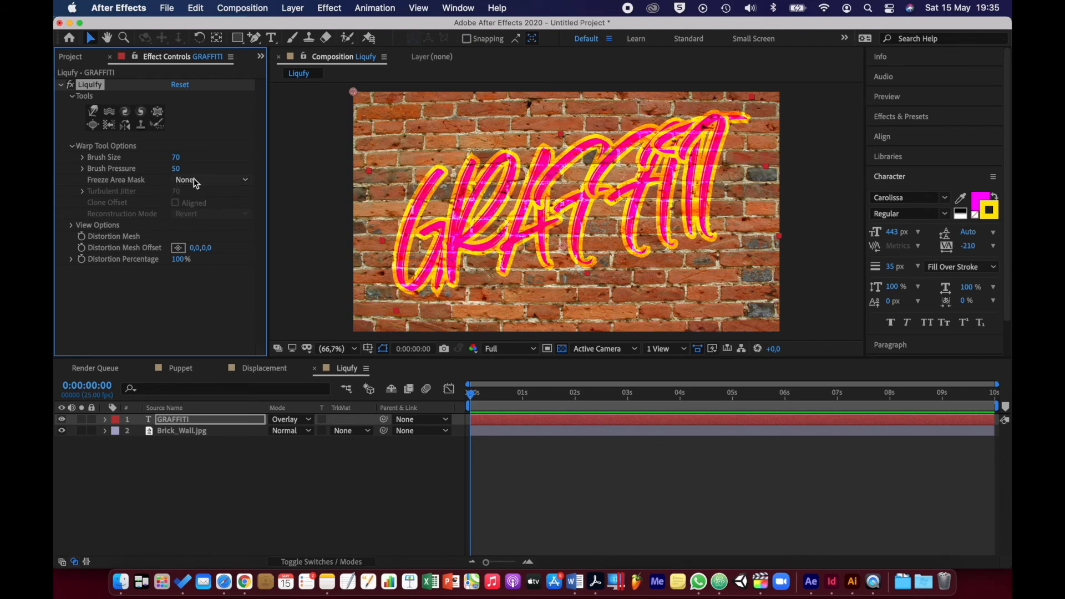
Warp the lower-left curve of the letter G slightly outward with the Liquify Warp tool
click(403, 283)
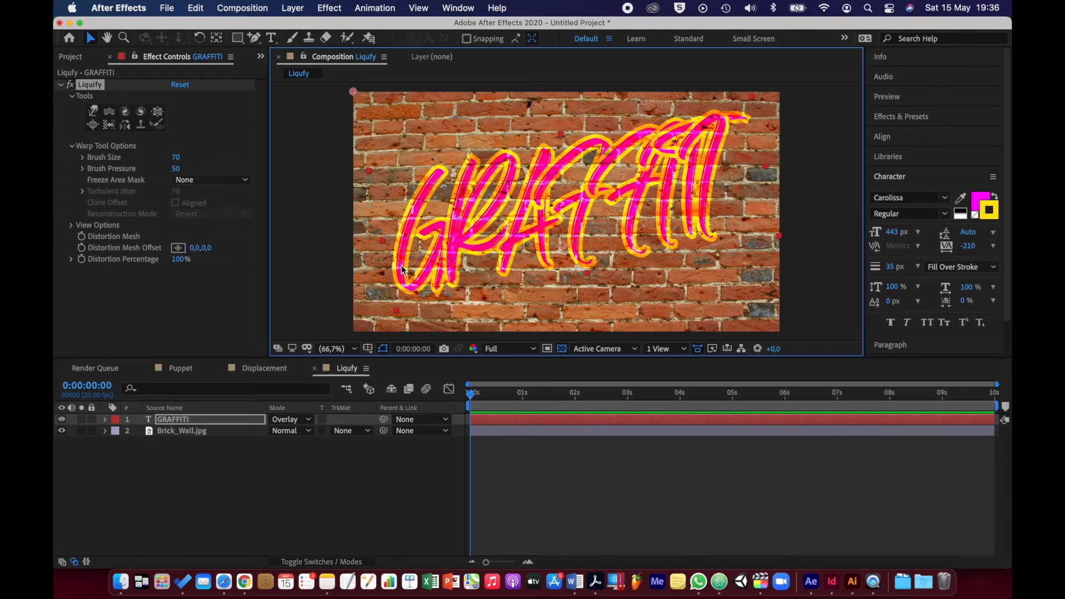
click(93, 111)
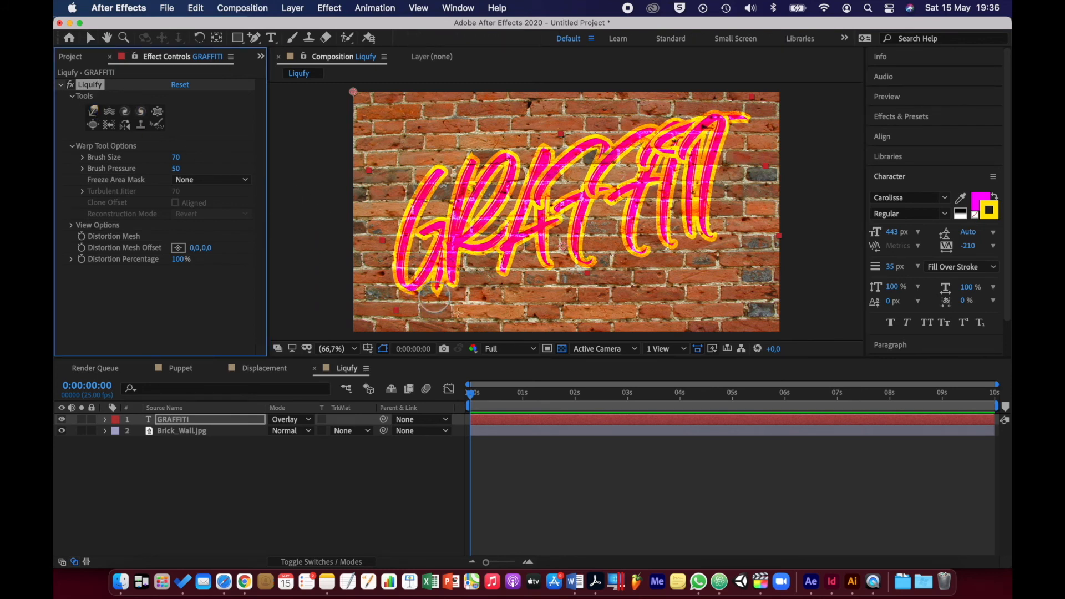
click(400, 289)
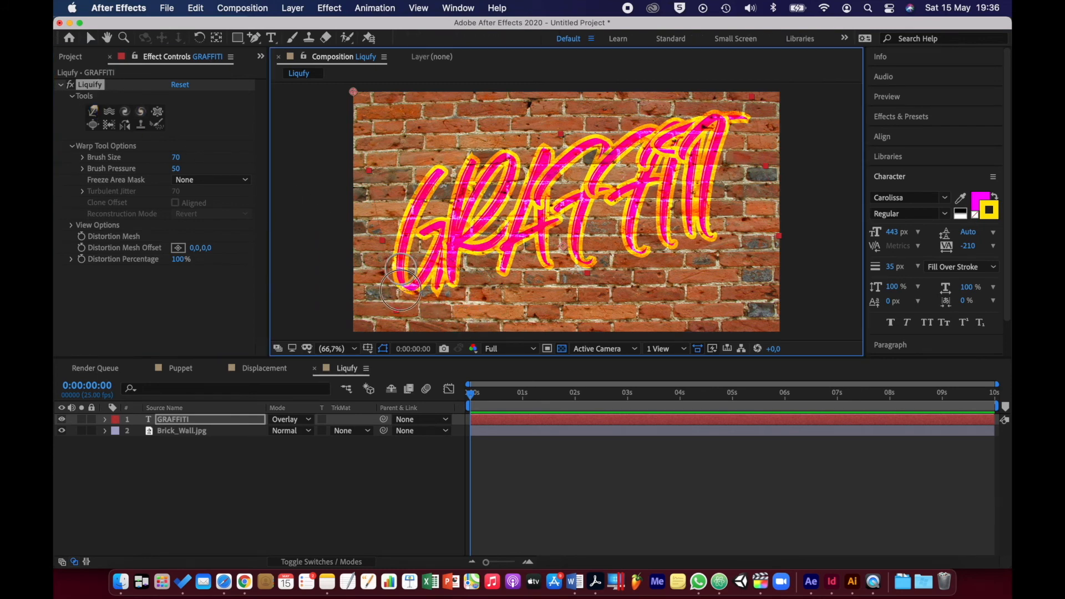
mouse_move(400, 290)
mouse_down()
mouse_move(400, 333)
mouse_move(397, 287)
mouse_up()
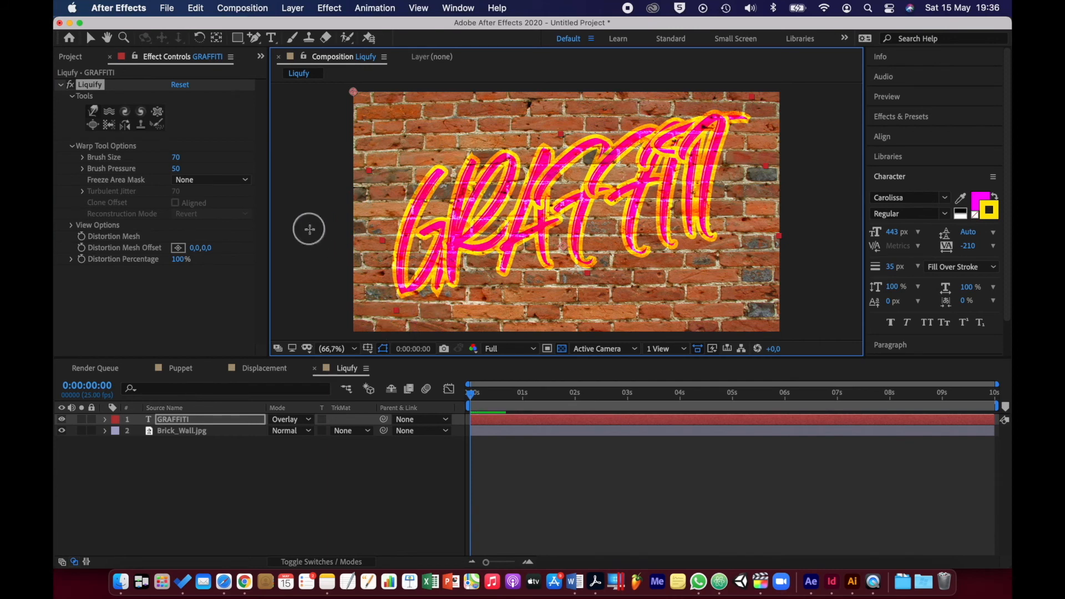
Set the Liquify Warp tool's brush pressure to 100
click(178, 168)
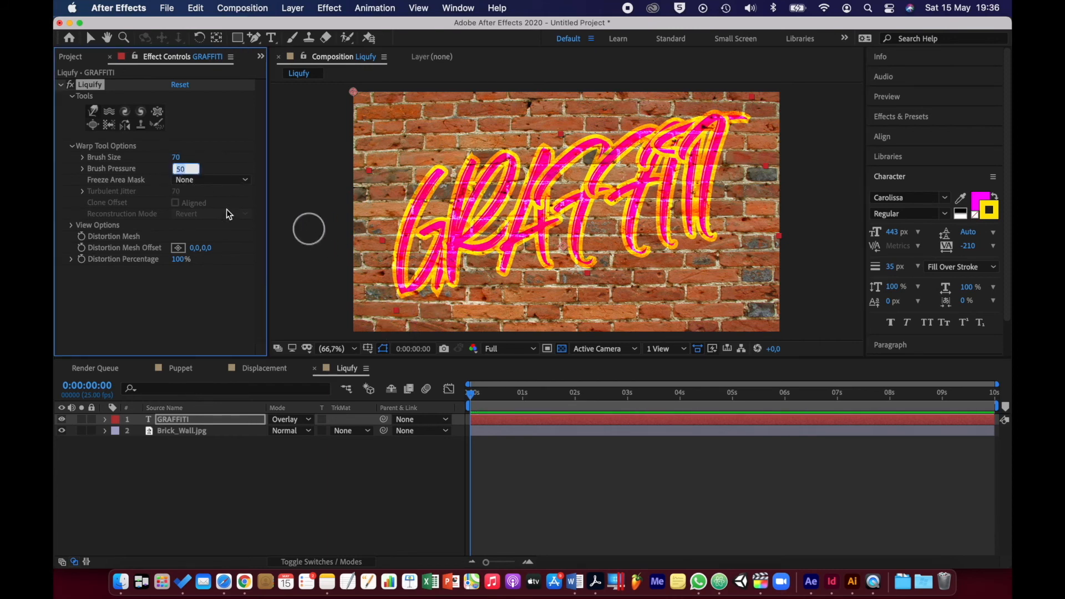
text(100)
key(Return)
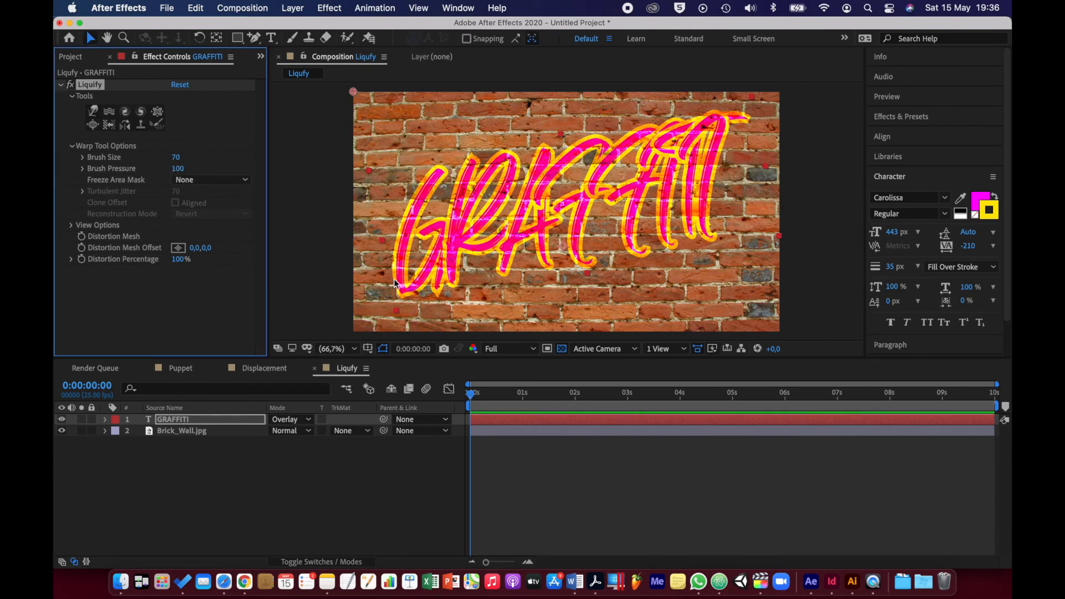
Warp the lower ends of all the GRAFFITI letters, from G to the last I, downward into long paint drips
click(94, 111)
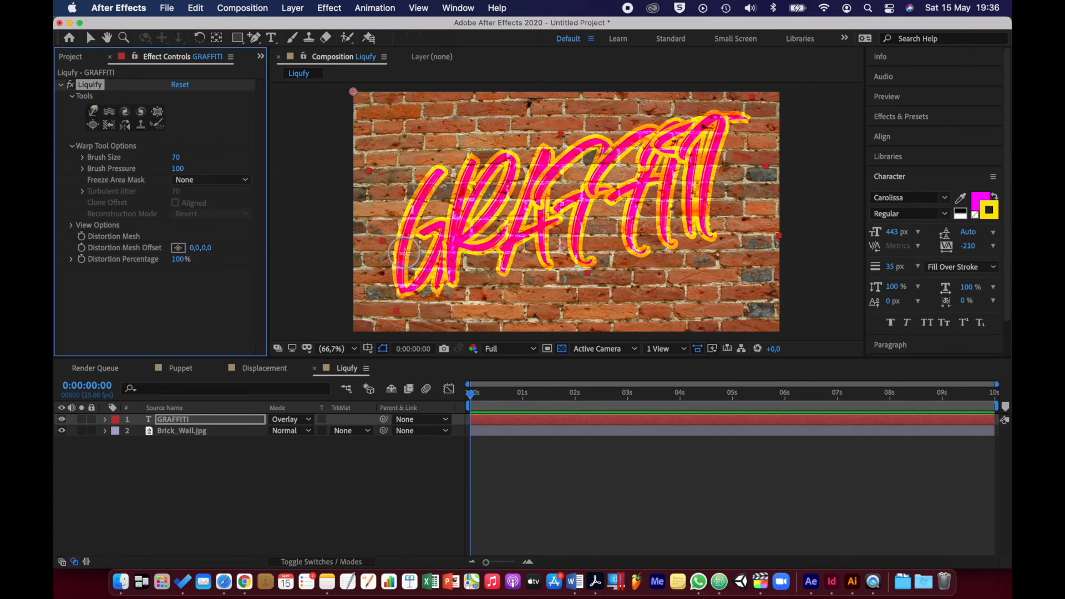
drag(404, 252, 397, 335)
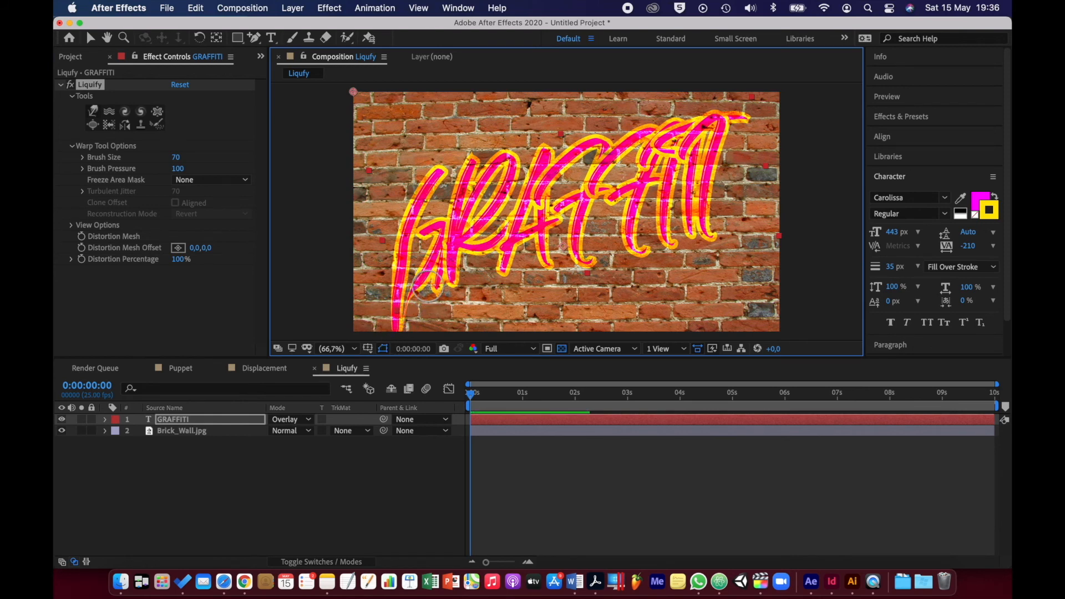
drag(436, 278, 436, 325)
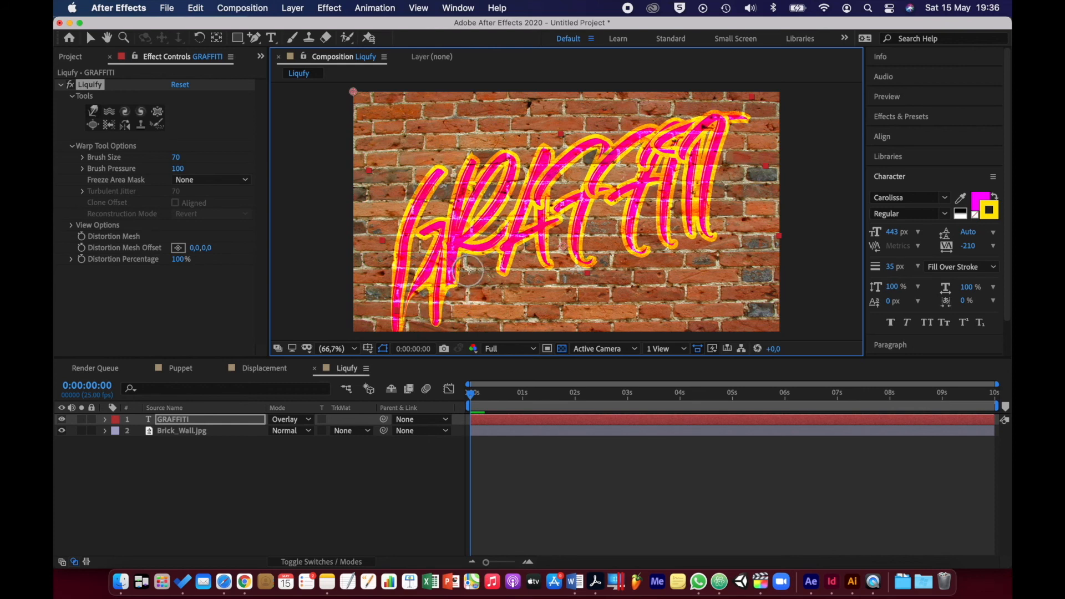
drag(481, 259, 478, 311)
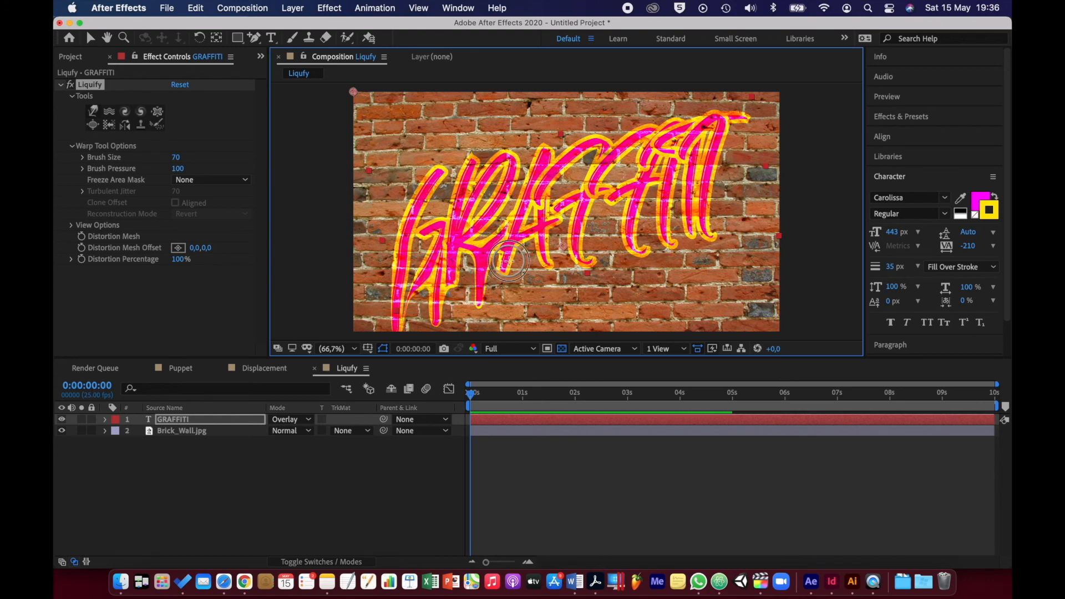
drag(507, 255, 500, 332)
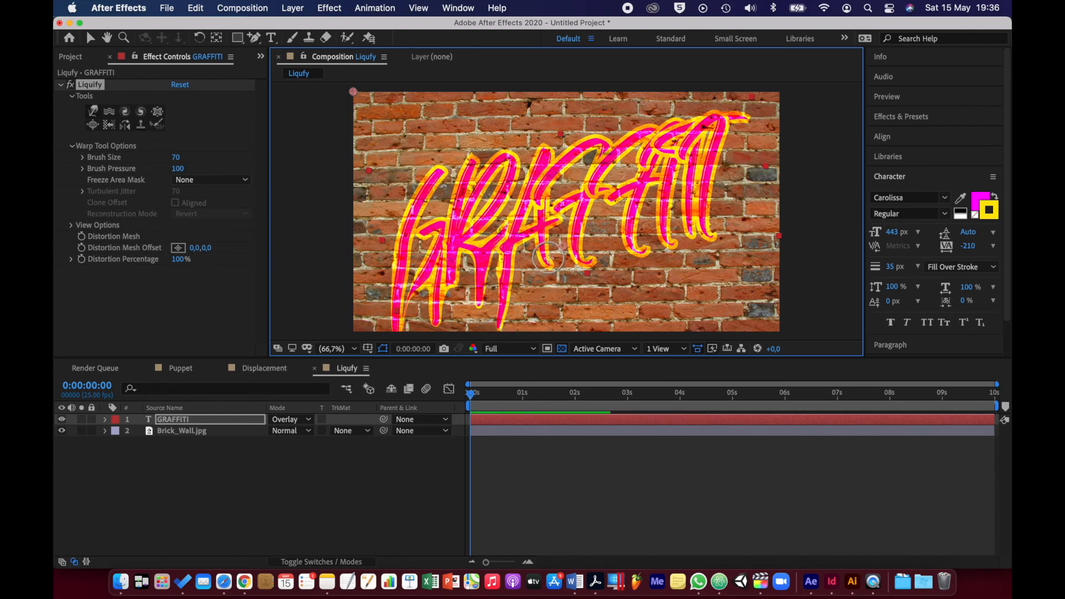
drag(546, 260, 546, 327)
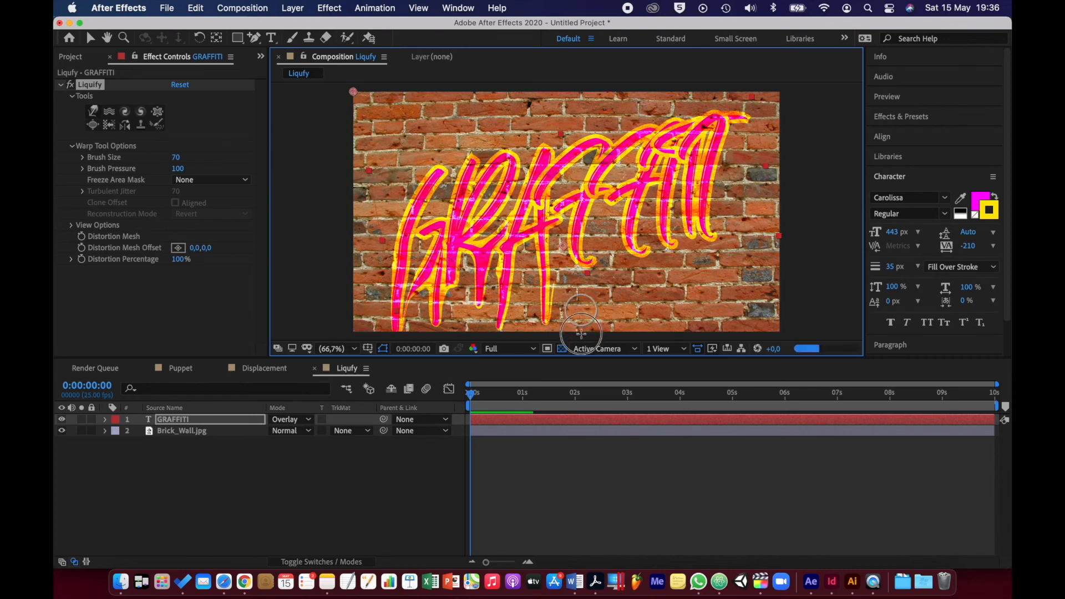
drag(581, 258, 580, 330)
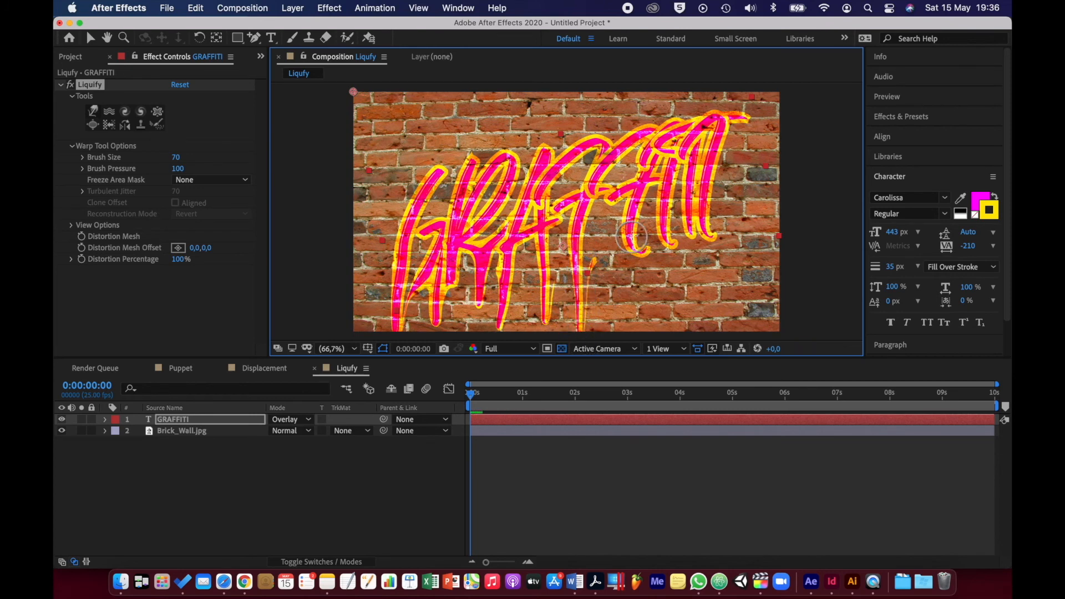
drag(633, 300, 633, 338)
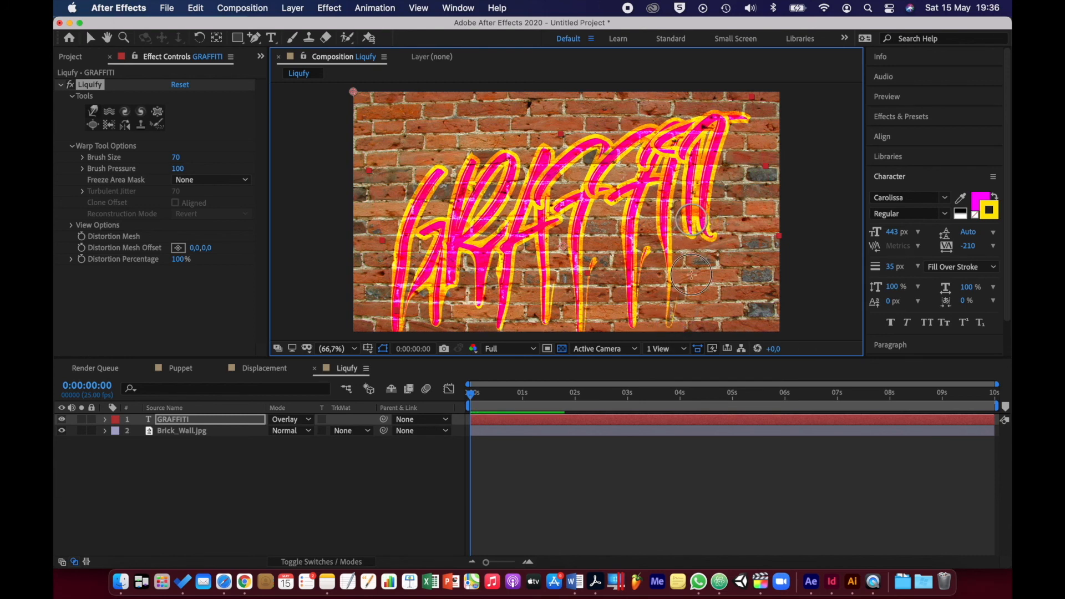
drag(687, 303, 687, 321)
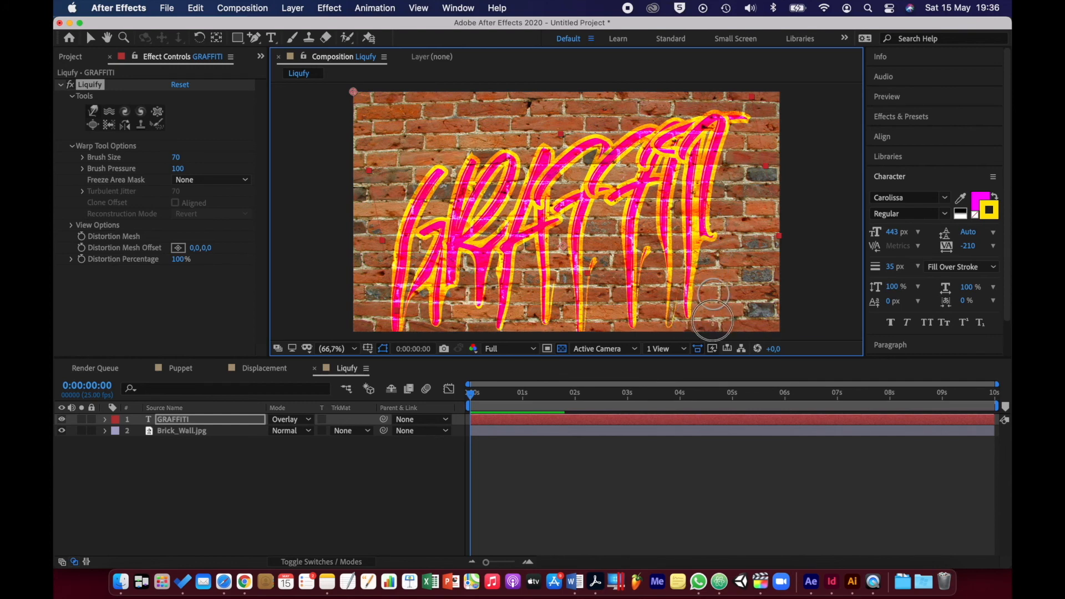
drag(712, 324, 713, 327)
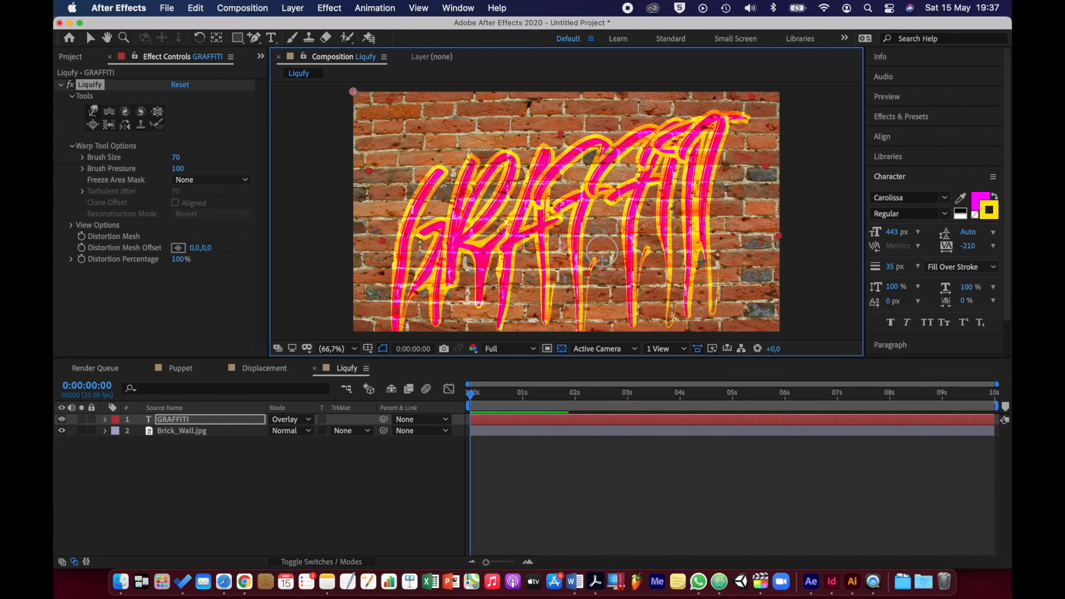
Set the GRAFFITI layer's Liquify Distortion Percentage to 0% and enable its keyframing at 0 seconds
click(195, 420)
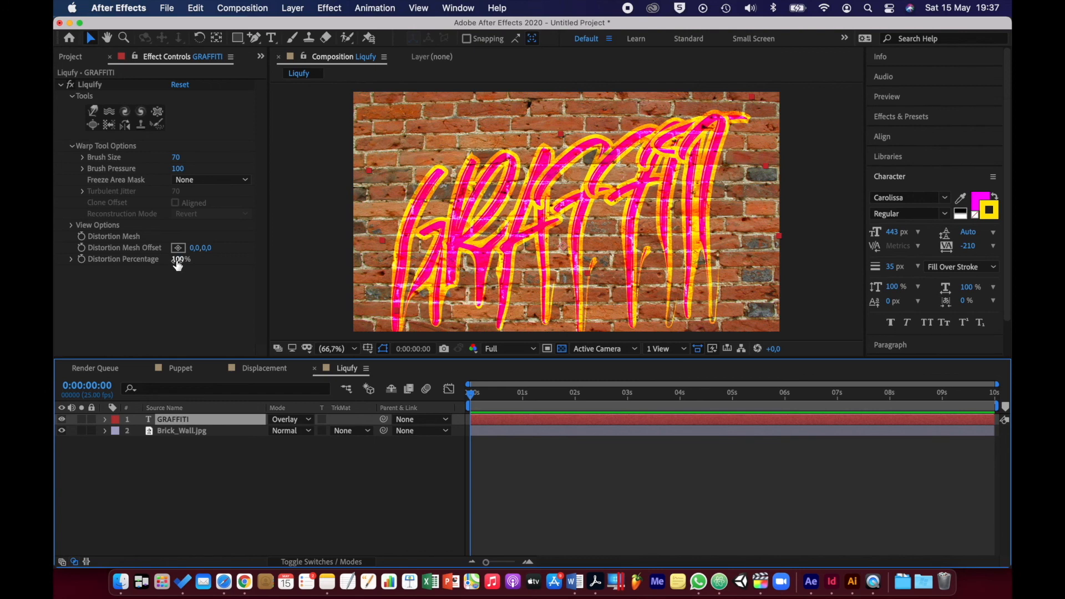
drag(177, 265, 92, 268)
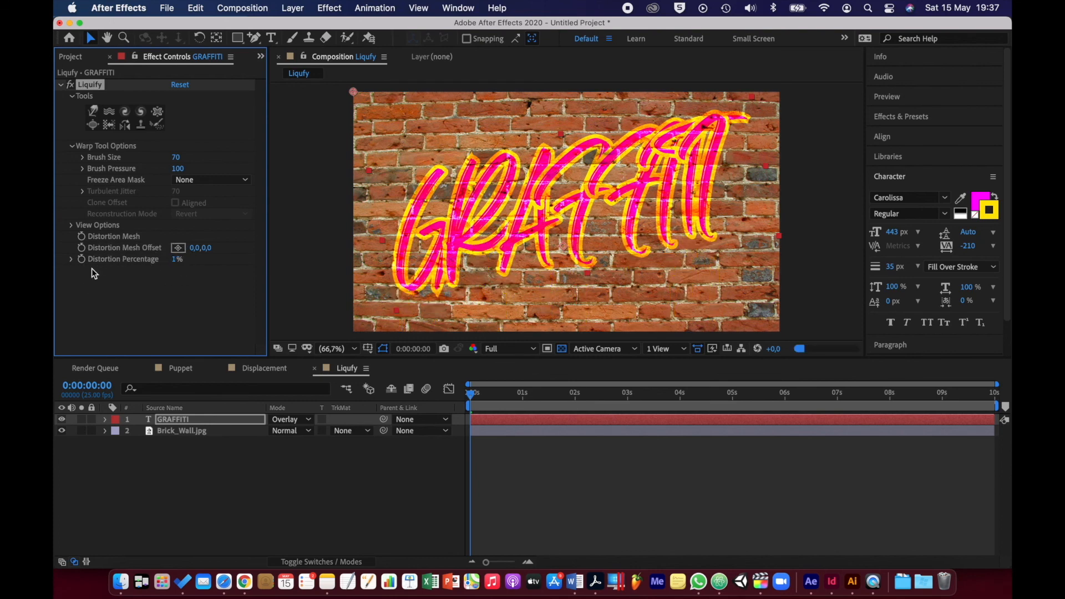
click(174, 260)
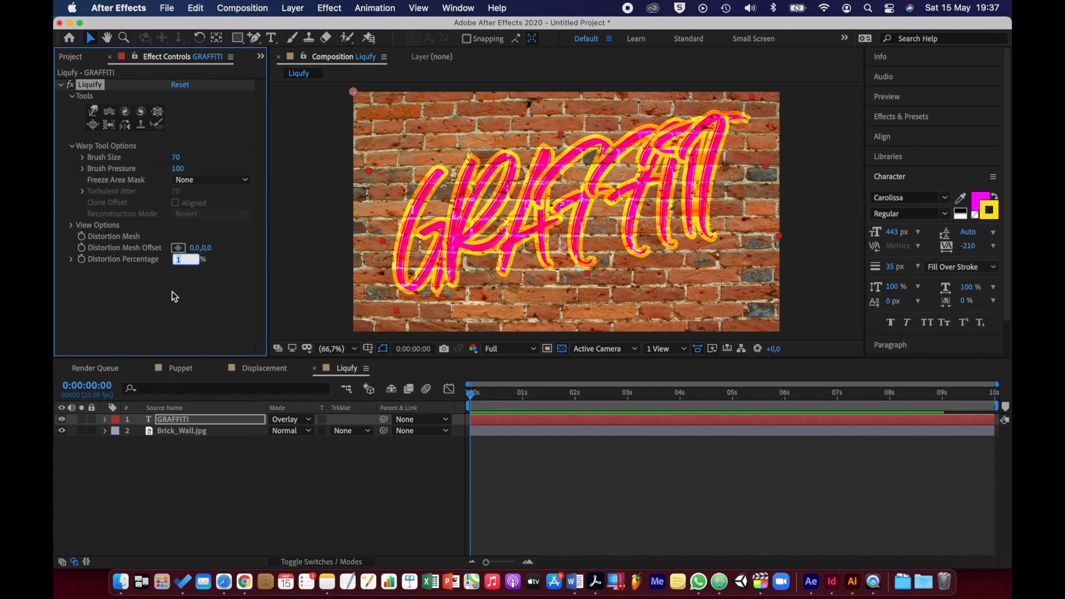
text(0)
key(Return)
click(82, 259)
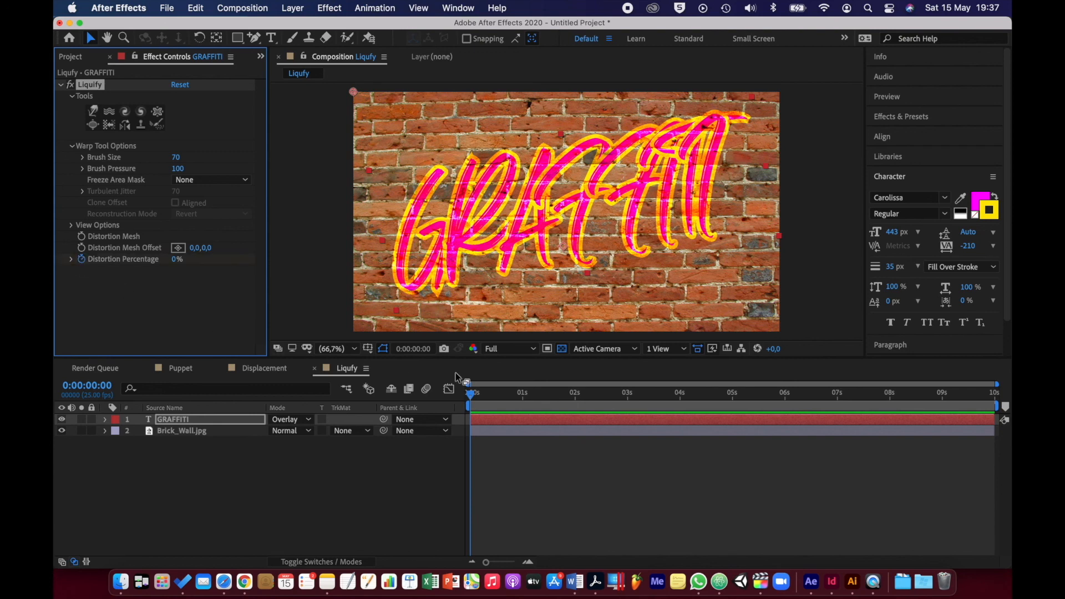
Reveal the GRAFFITI layer's keyframes and add a 0% Distortion Percentage keyframe at 2 seconds
click(575, 395)
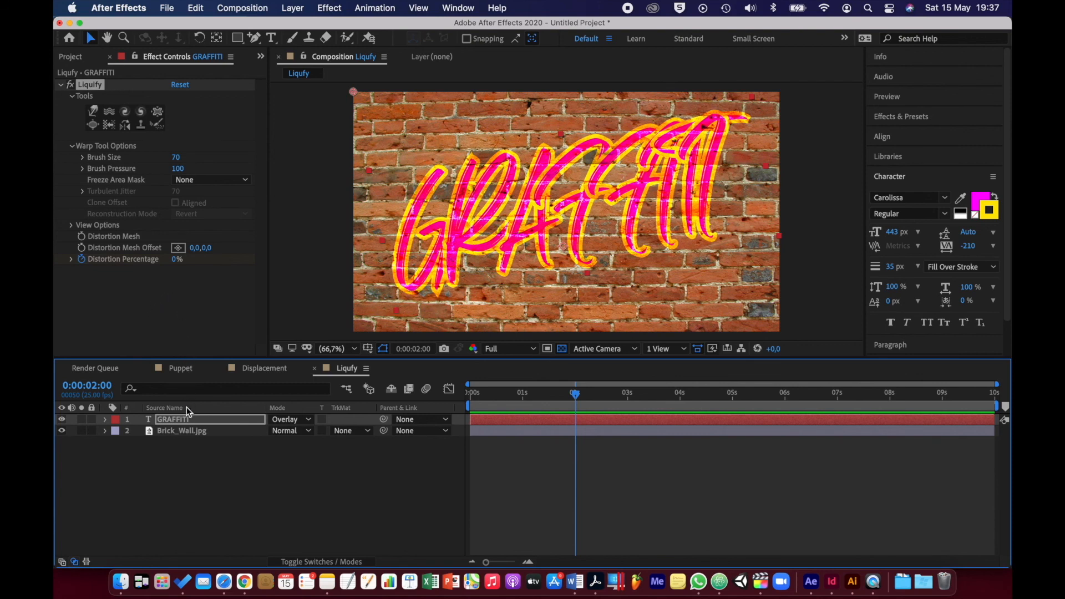
click(213, 420)
key(u)
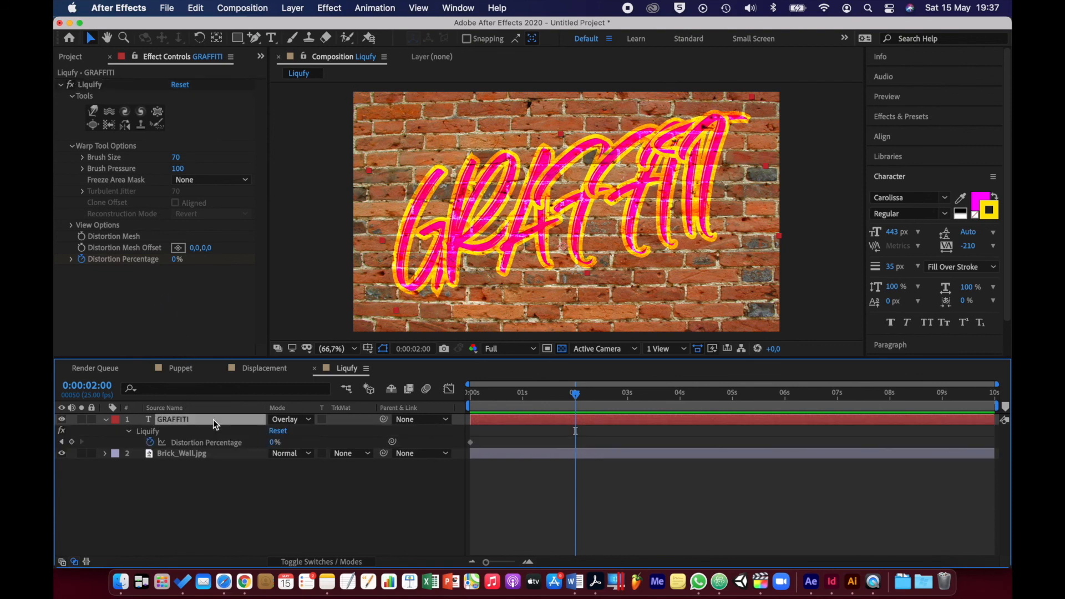
click(72, 443)
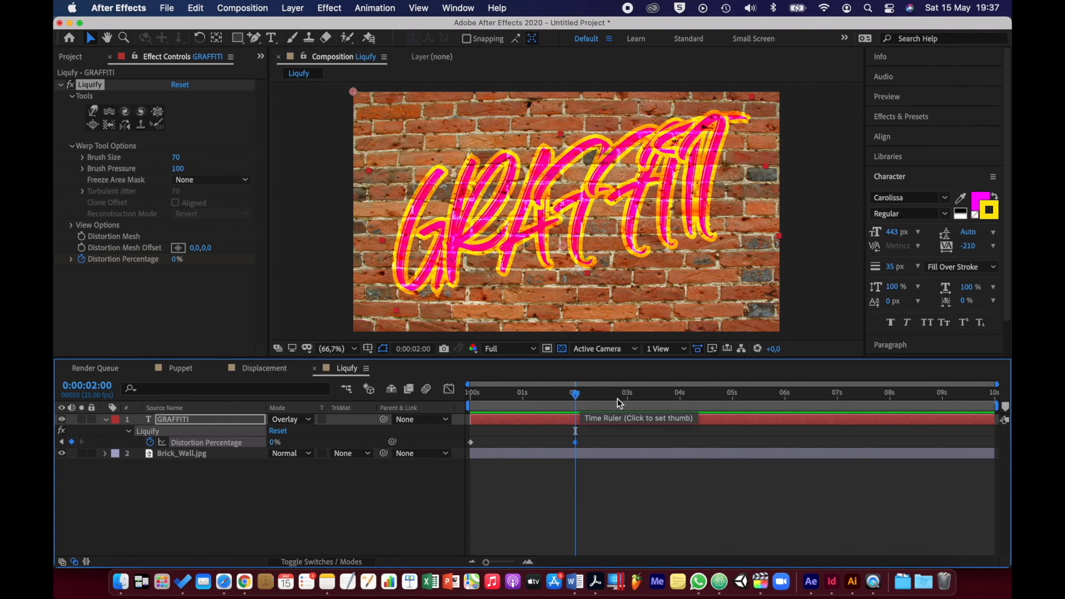
Set the GRAFFITI layer's Liquify Distortion Percentage to 100% at 4 seconds
click(681, 399)
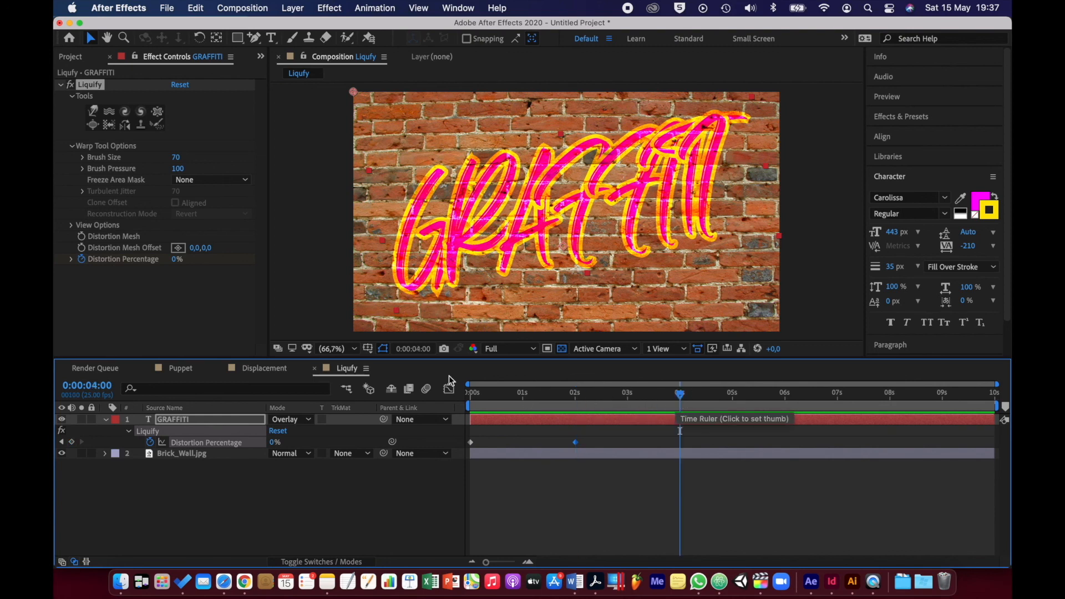
click(175, 259)
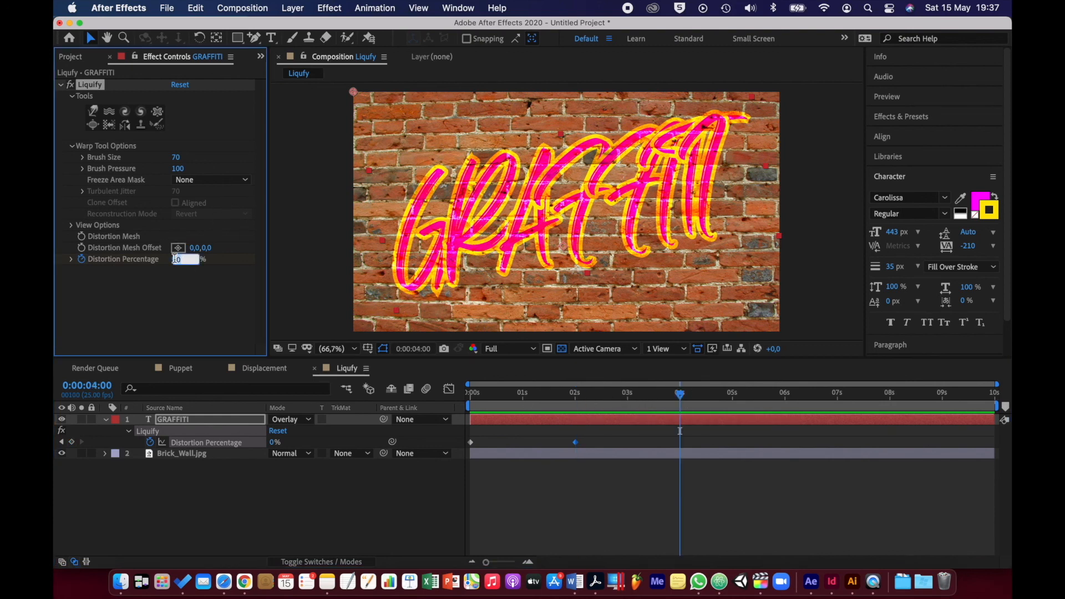
text(100)
key(Return)
End the Liqufy composition's work area at 5 seconds and preview the paint-drip animation from the start
click(732, 397)
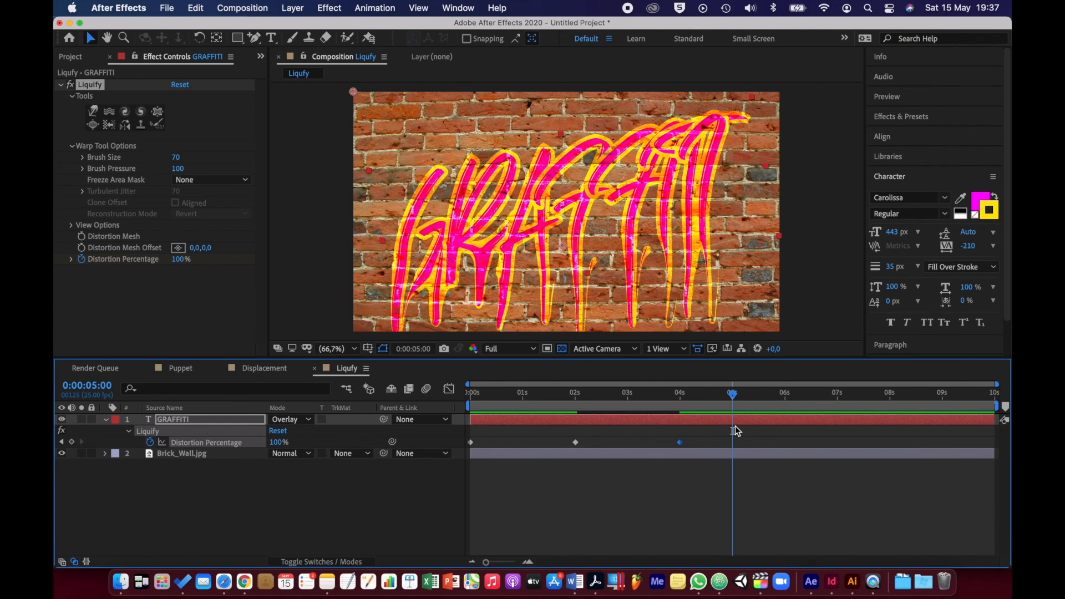
key(n)
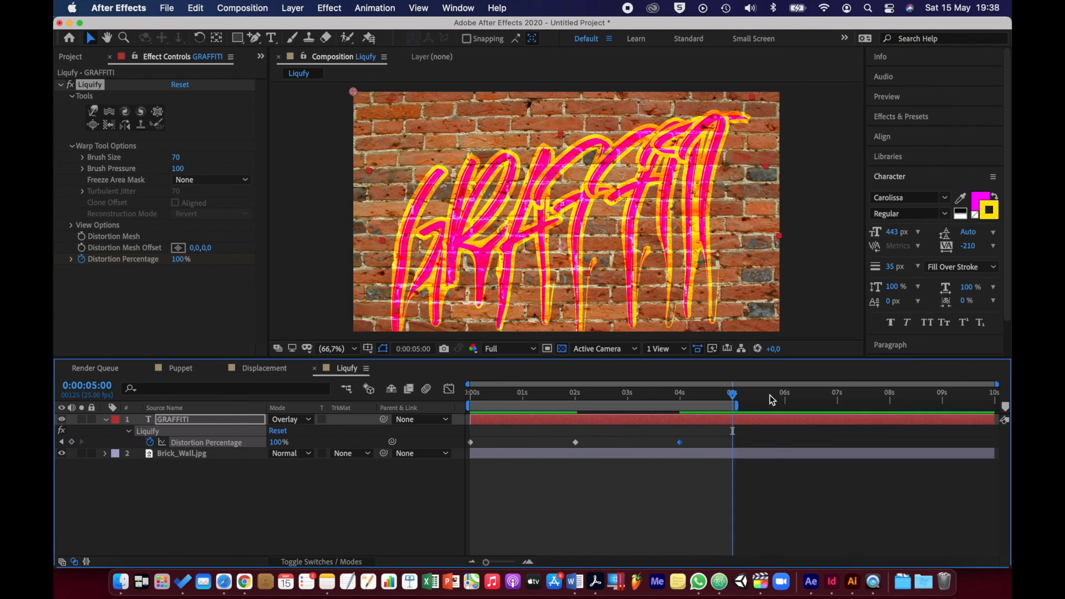
drag(480, 393, 459, 398)
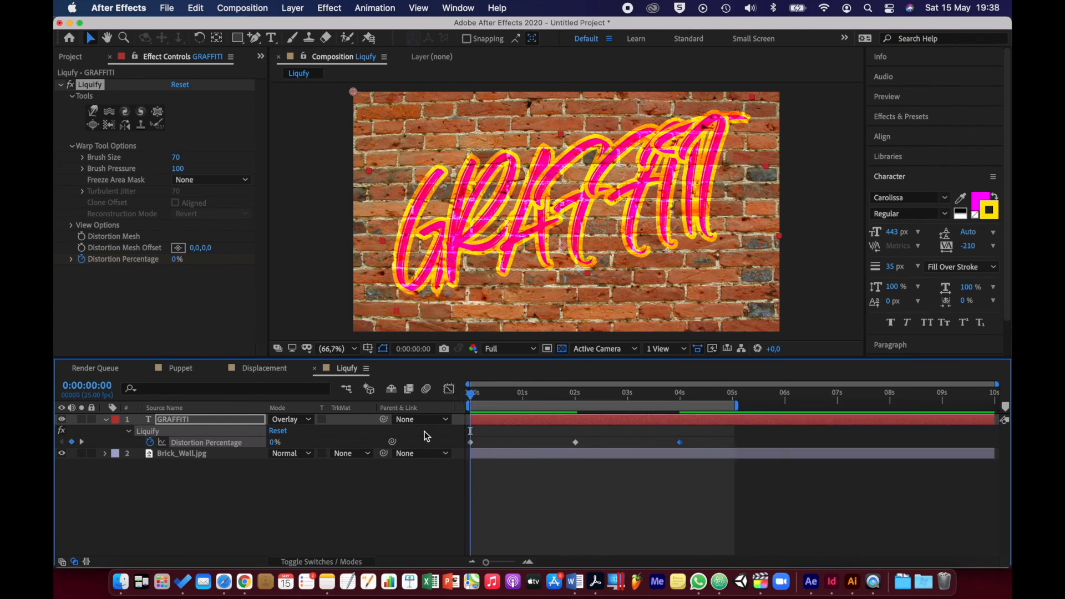
click(402, 509)
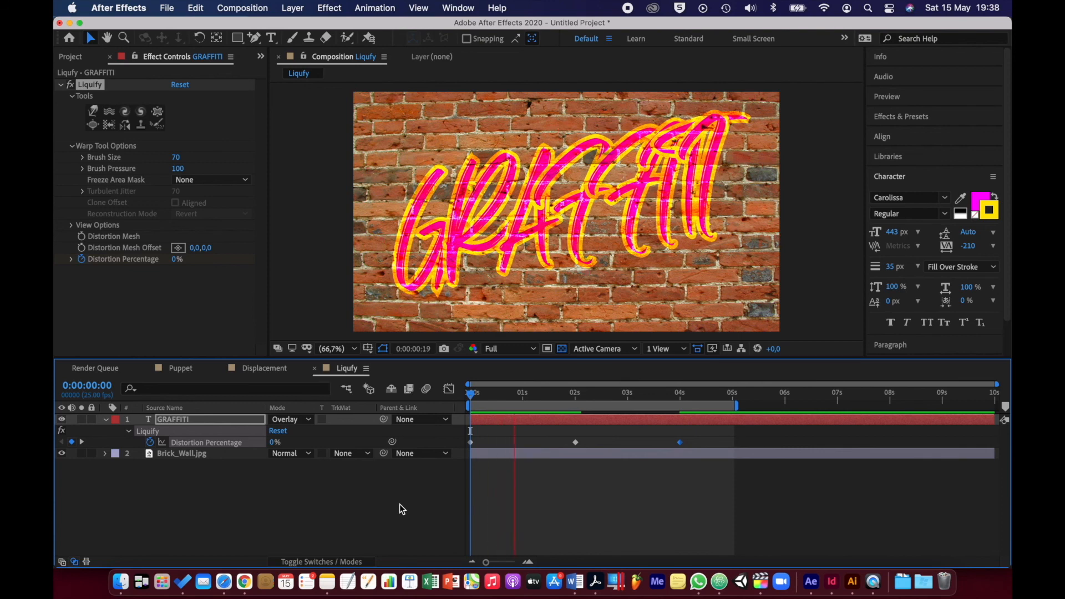